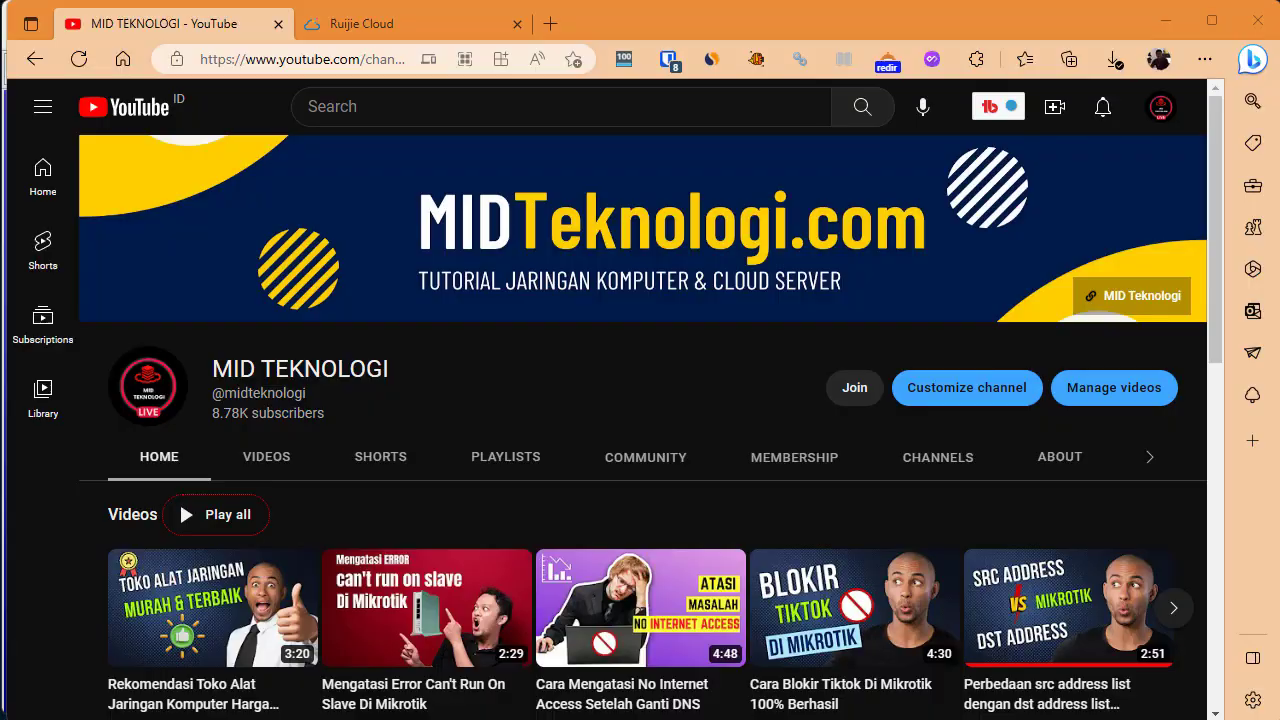
Switch to WinBox and open the wireless settings of interface wlan1 from the interface list.
key(alt+Tab)
click(95, 166)
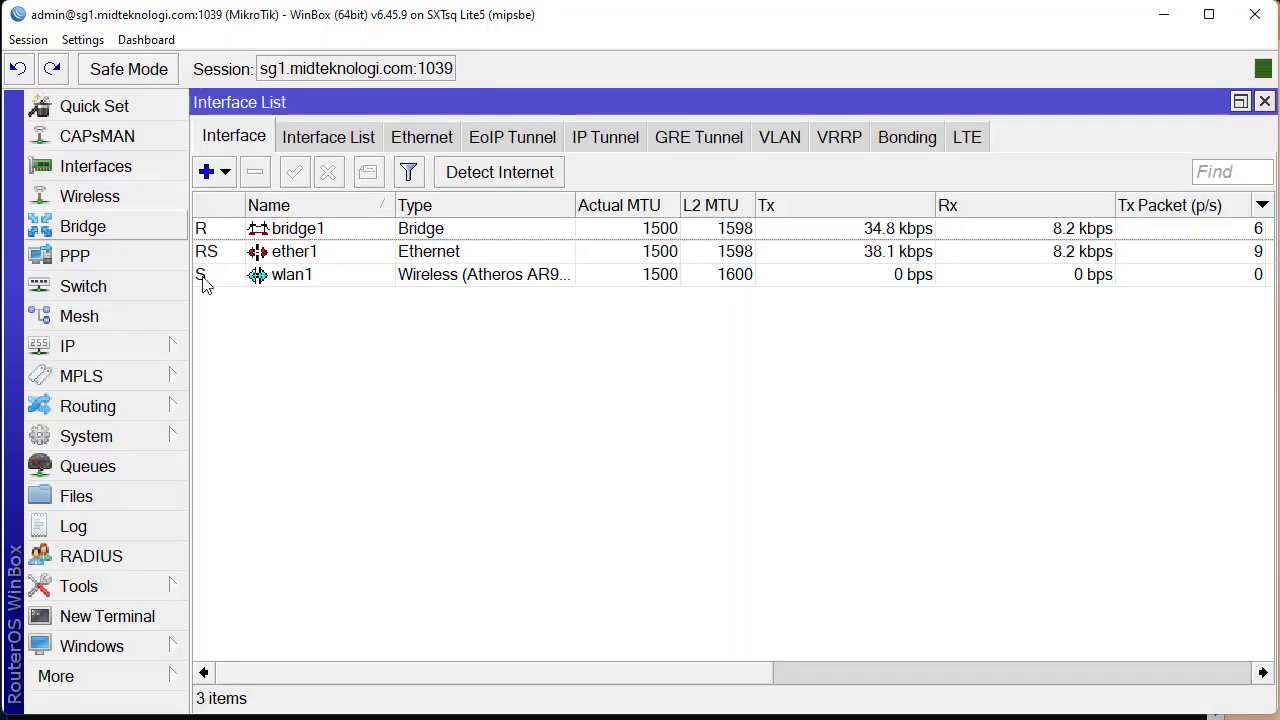
click(311, 278)
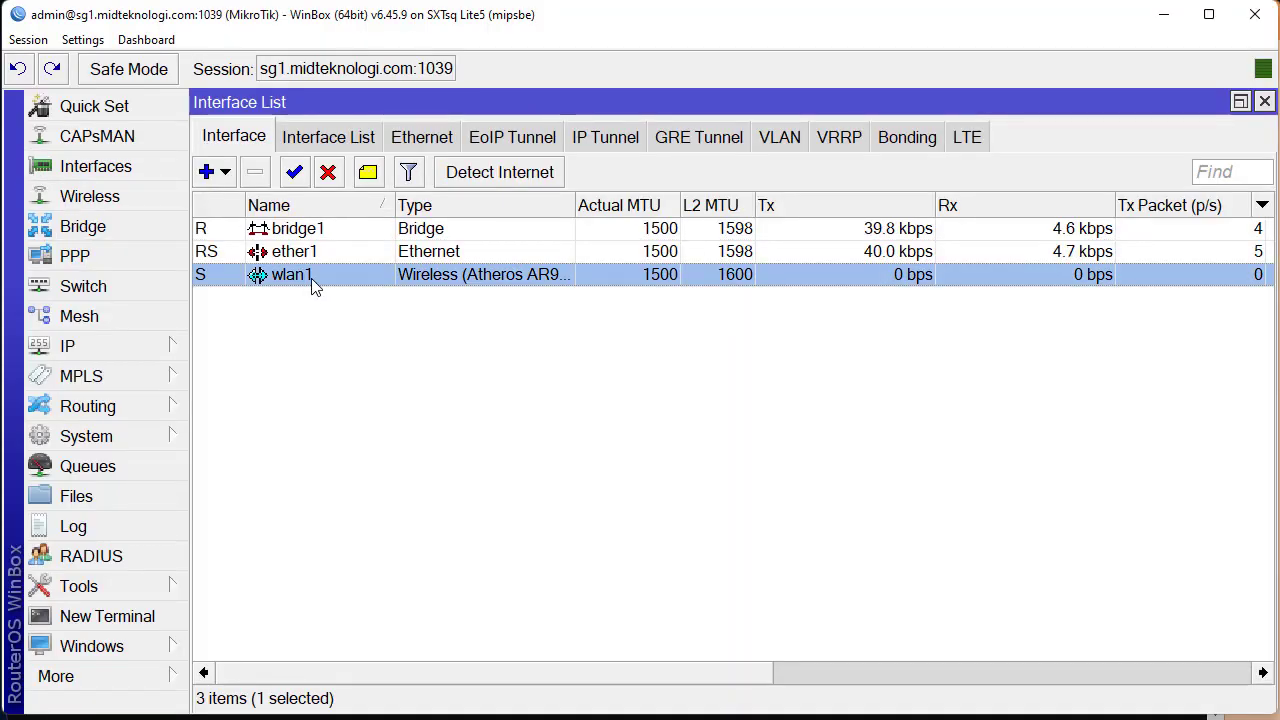
double_click(311, 278)
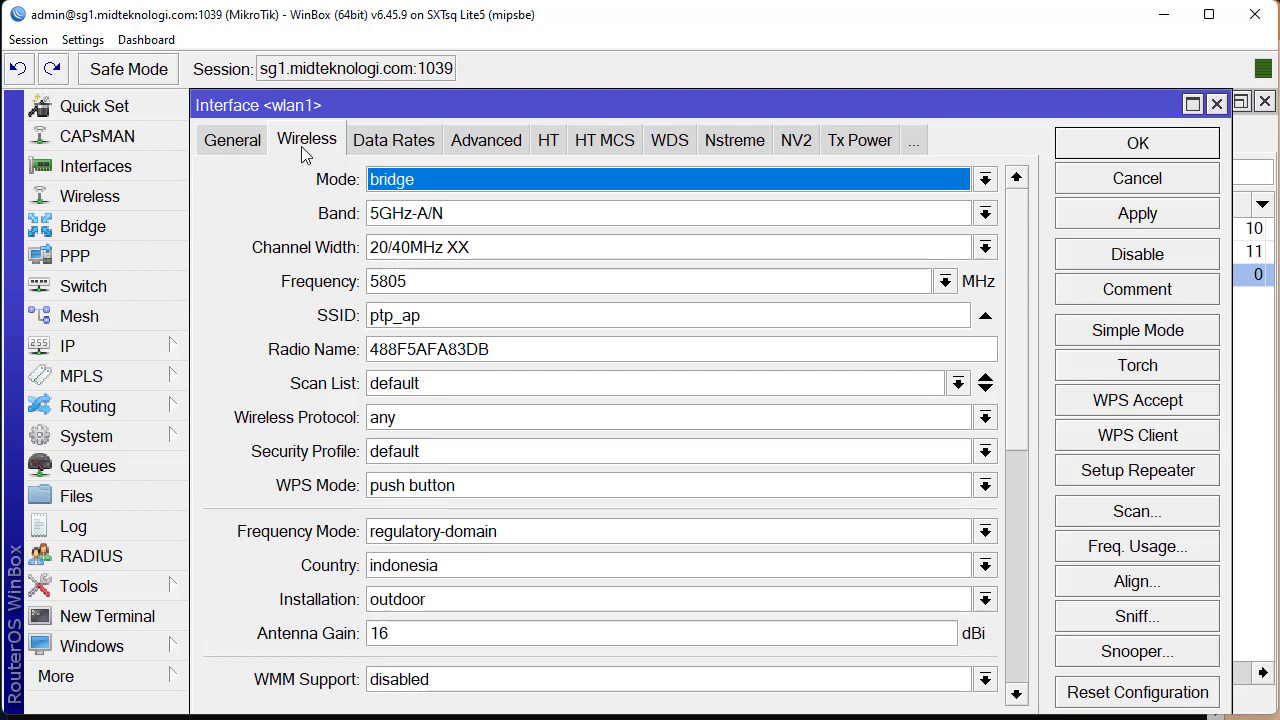
Try to apply ap bridge as the mode of wlan1.
click(405, 190)
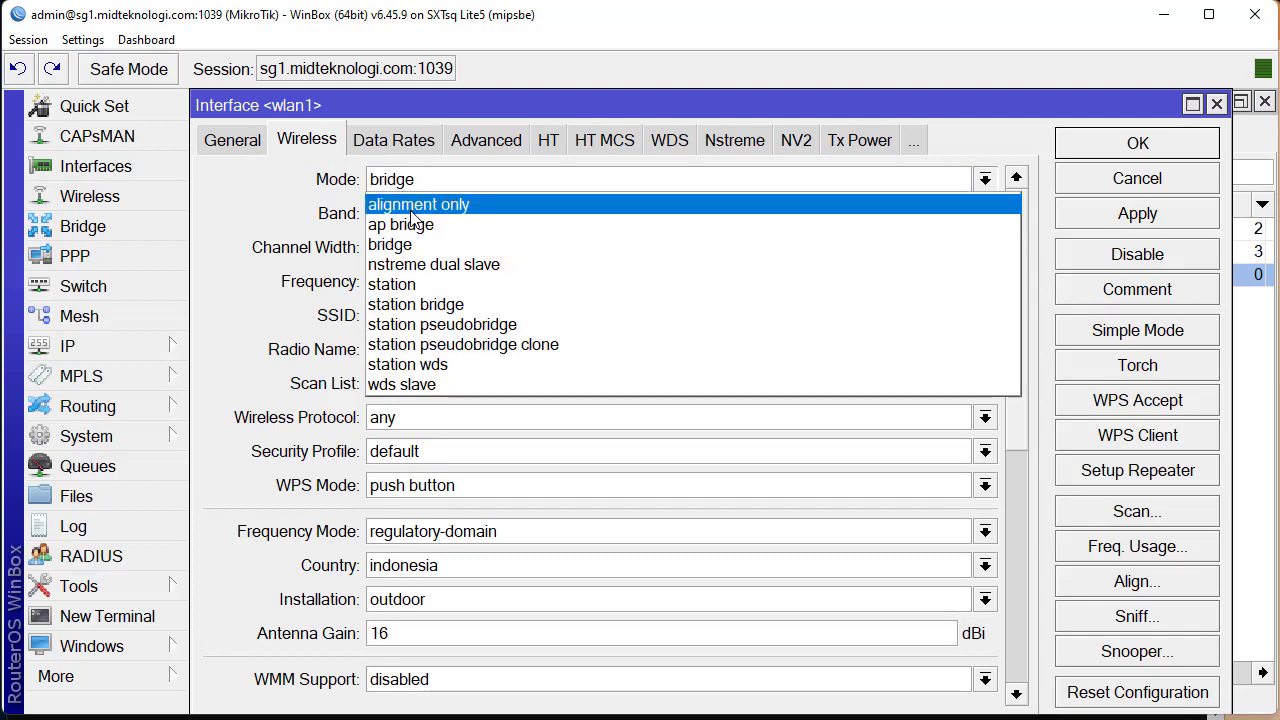
click(418, 228)
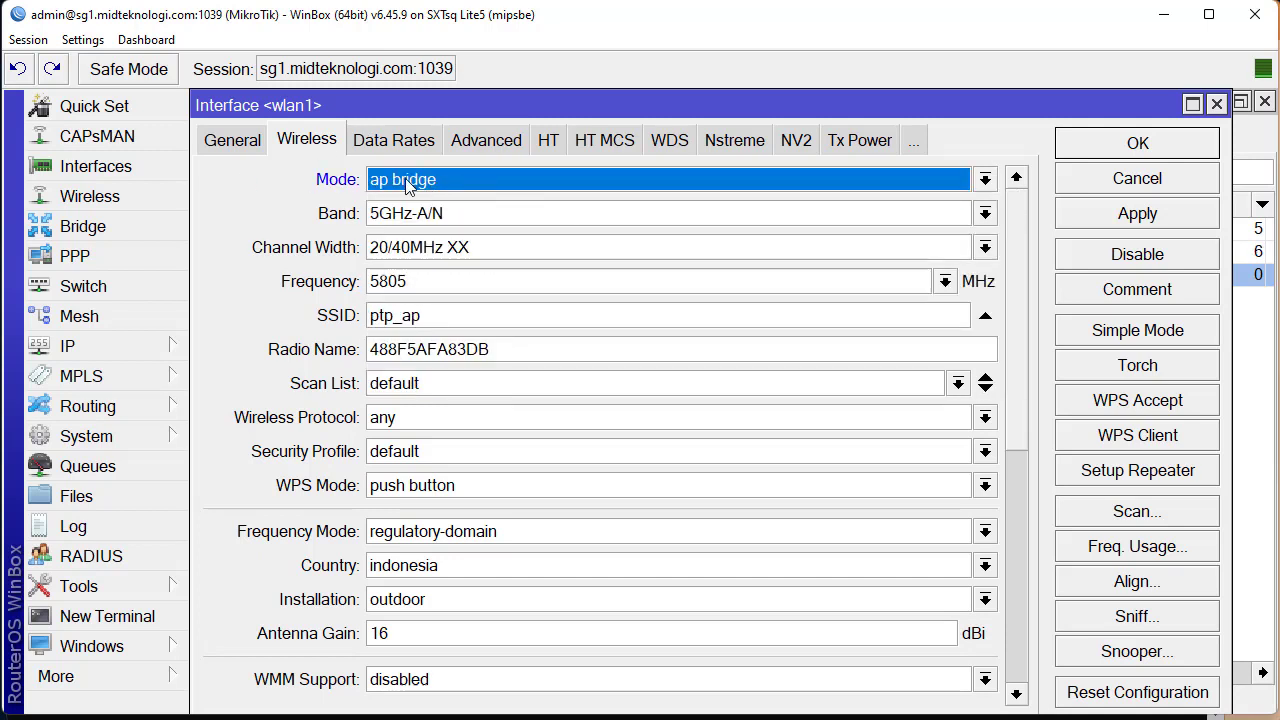
click(1137, 213)
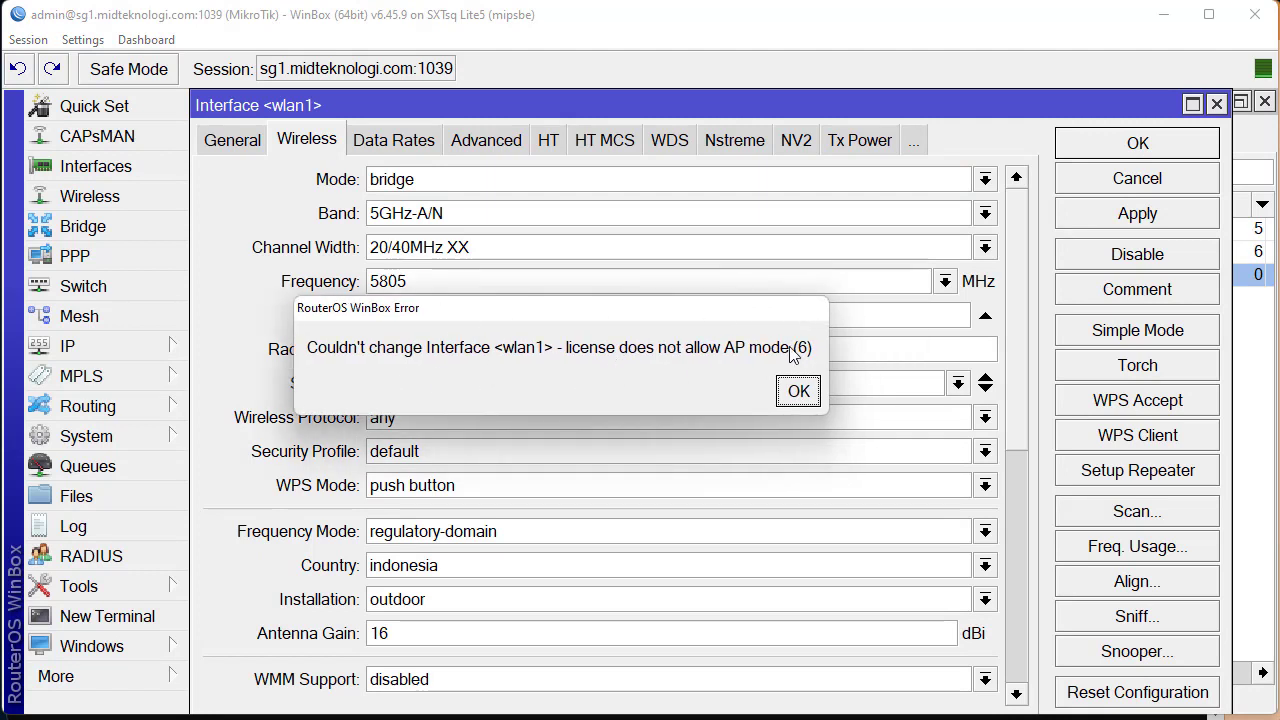
click(798, 391)
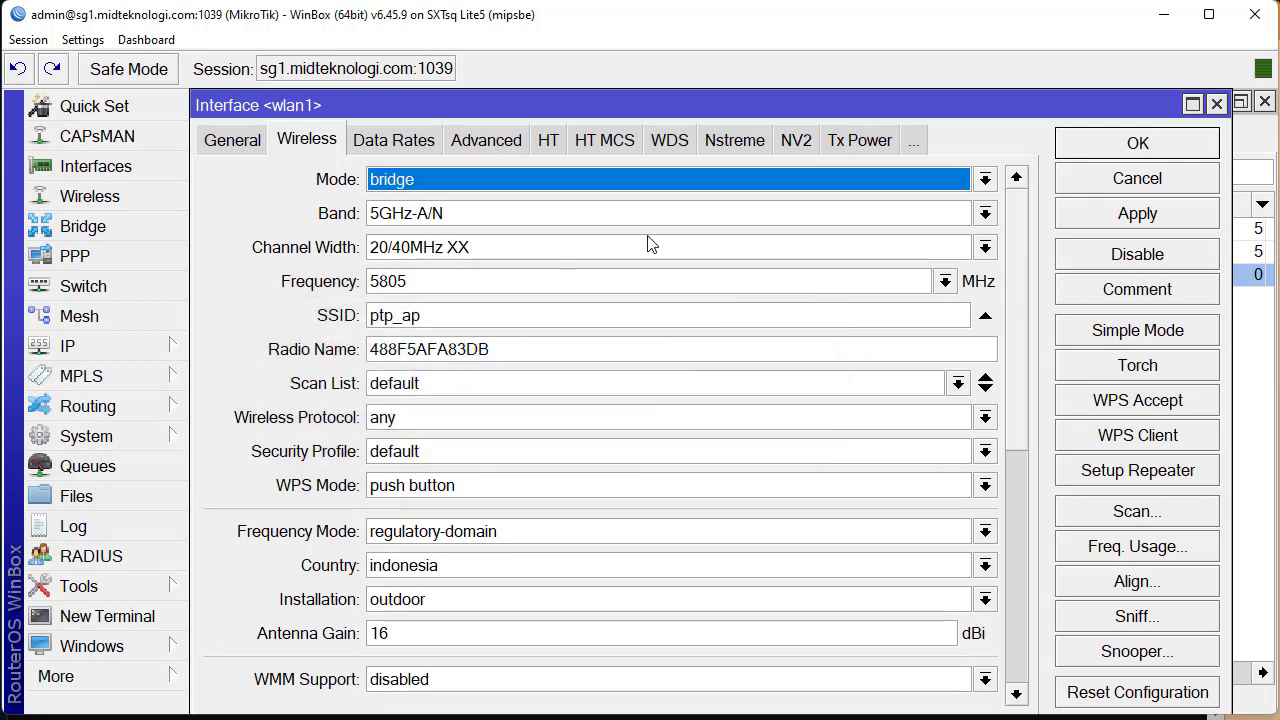
Set the mode of wlan1 to bridge and save the interface settings.
click(442, 179)
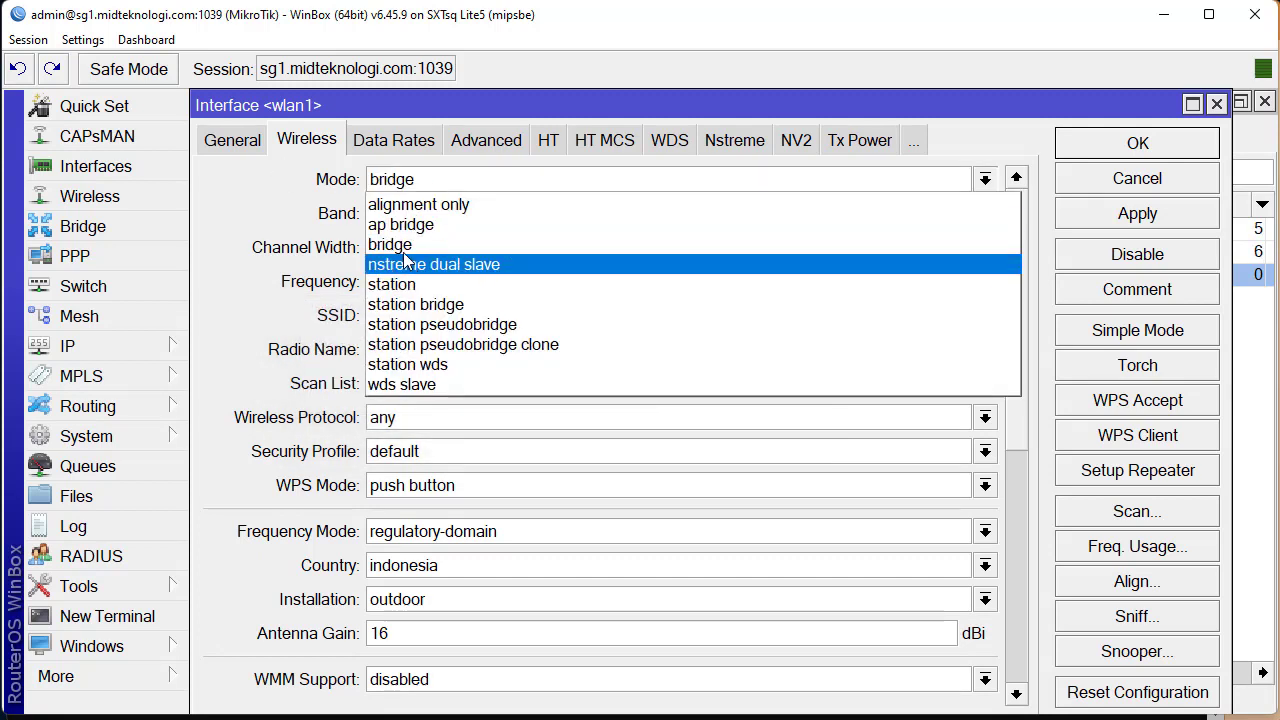
click(403, 224)
click(426, 184)
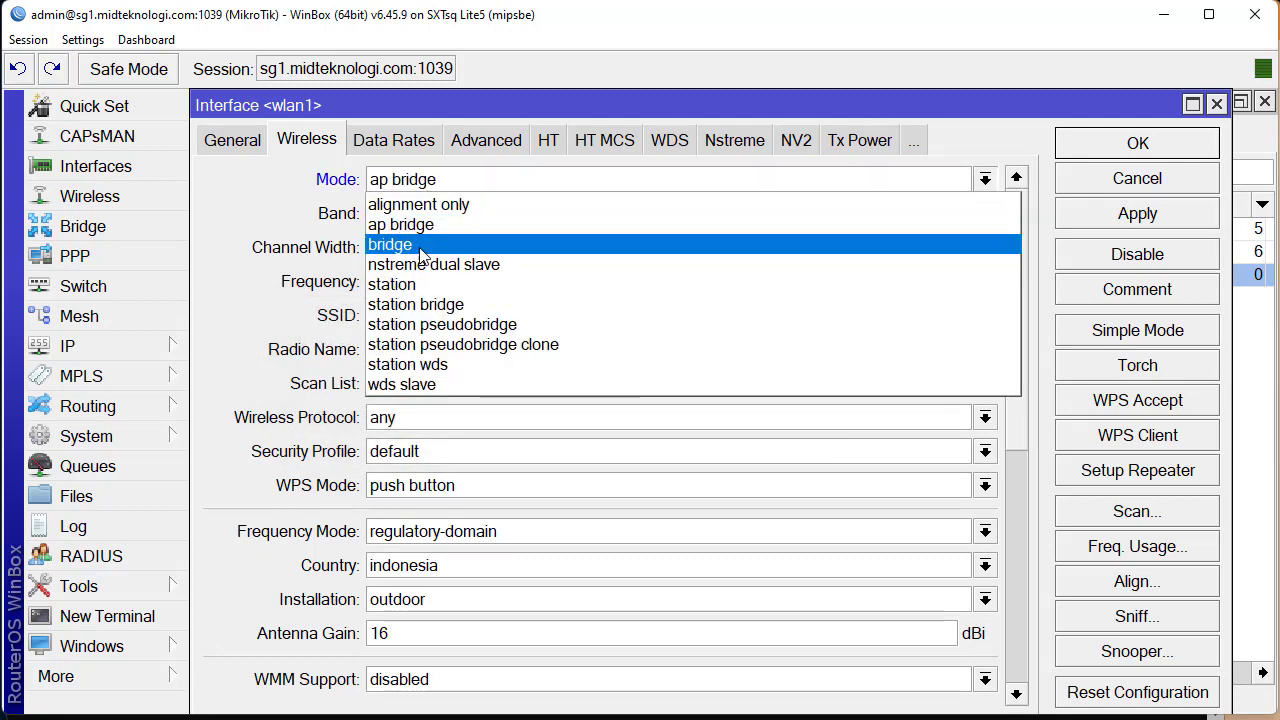
click(420, 245)
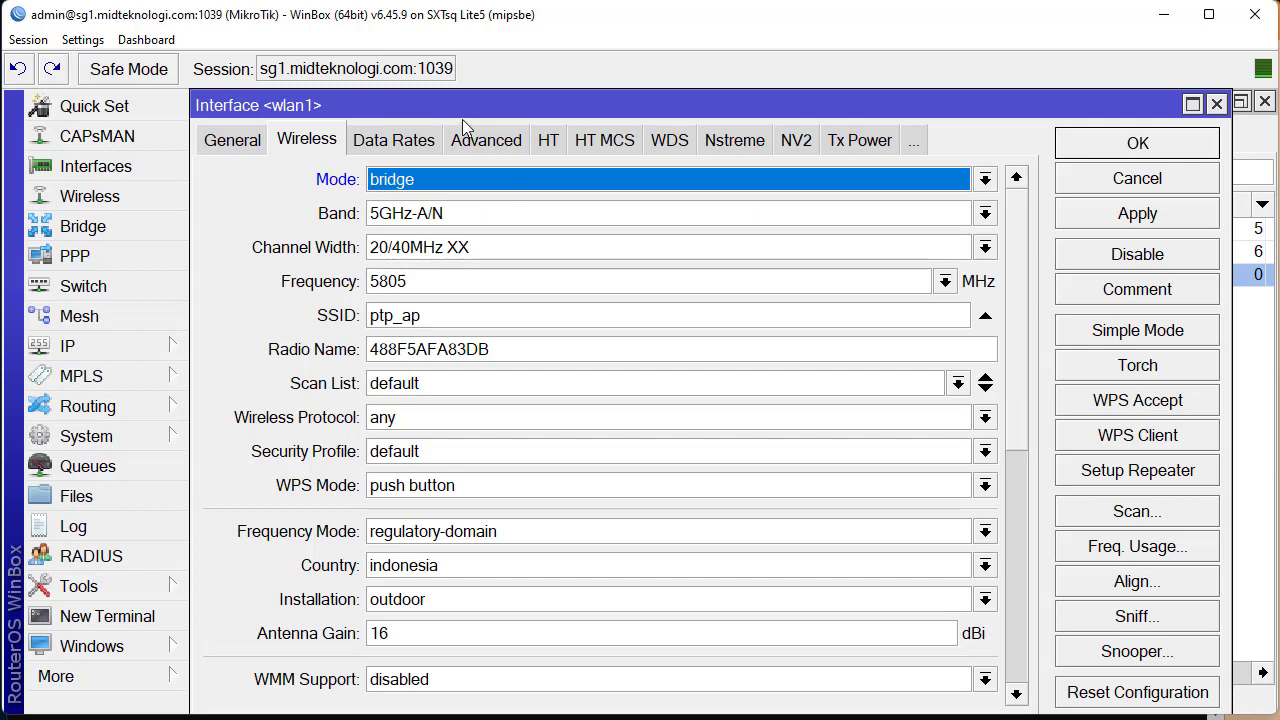
click(435, 183)
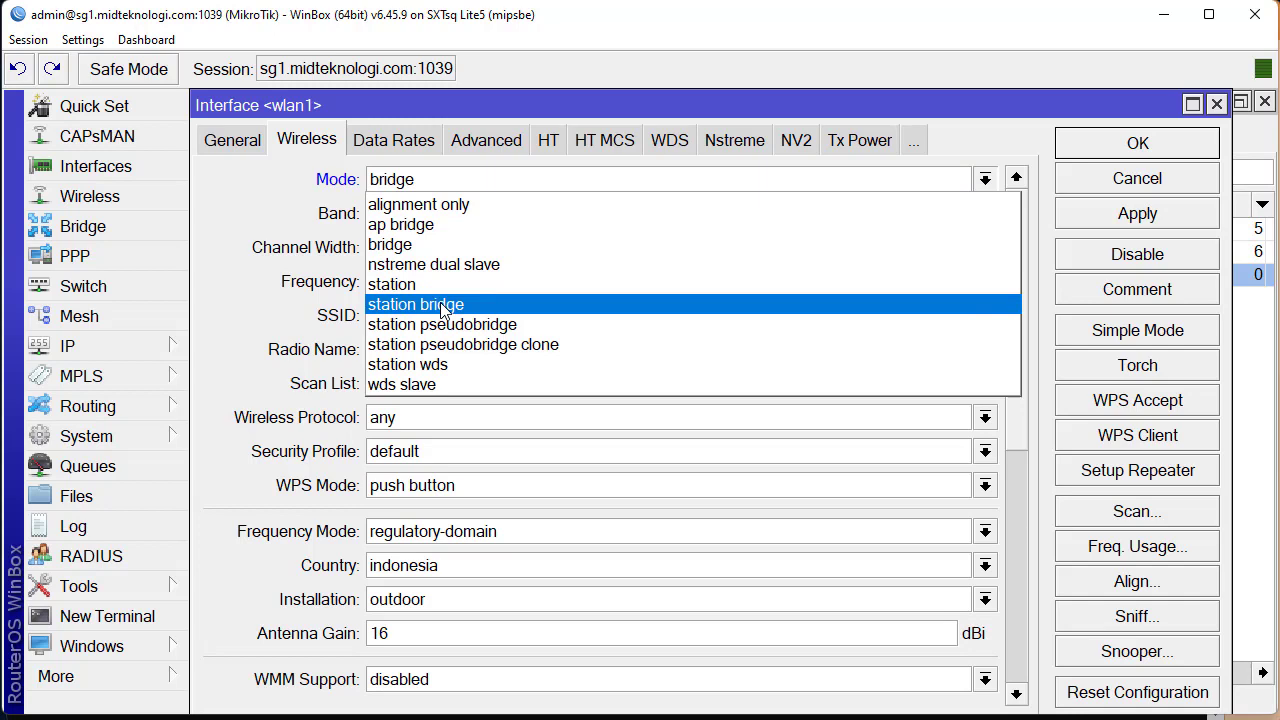
click(440, 303)
click(418, 186)
click(418, 245)
key(Return)
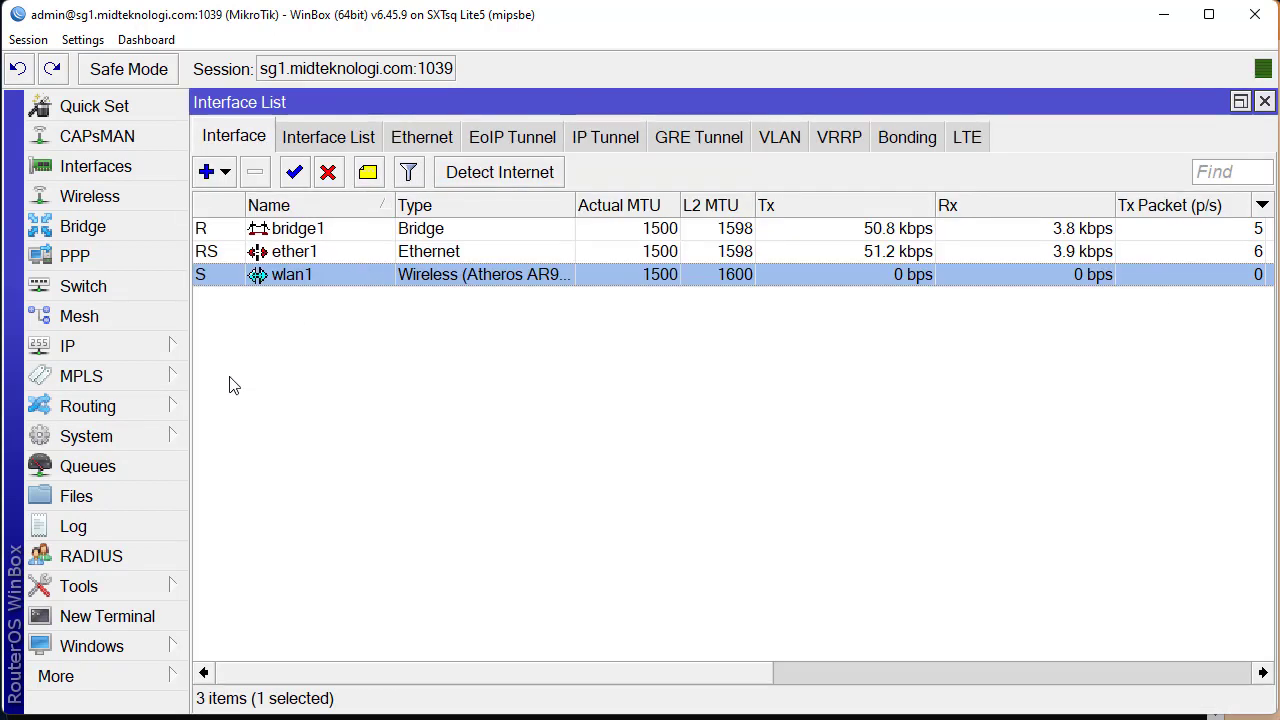
click(450, 446)
click(255, 280)
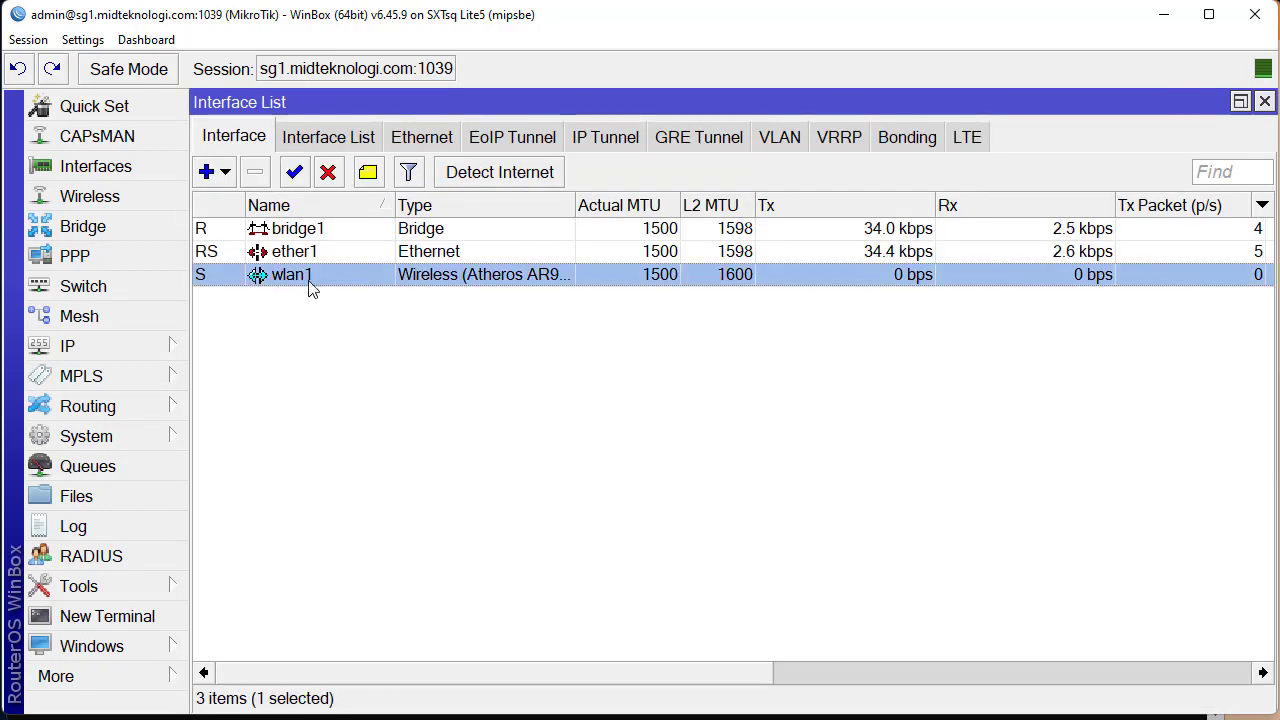
click(167, 688)
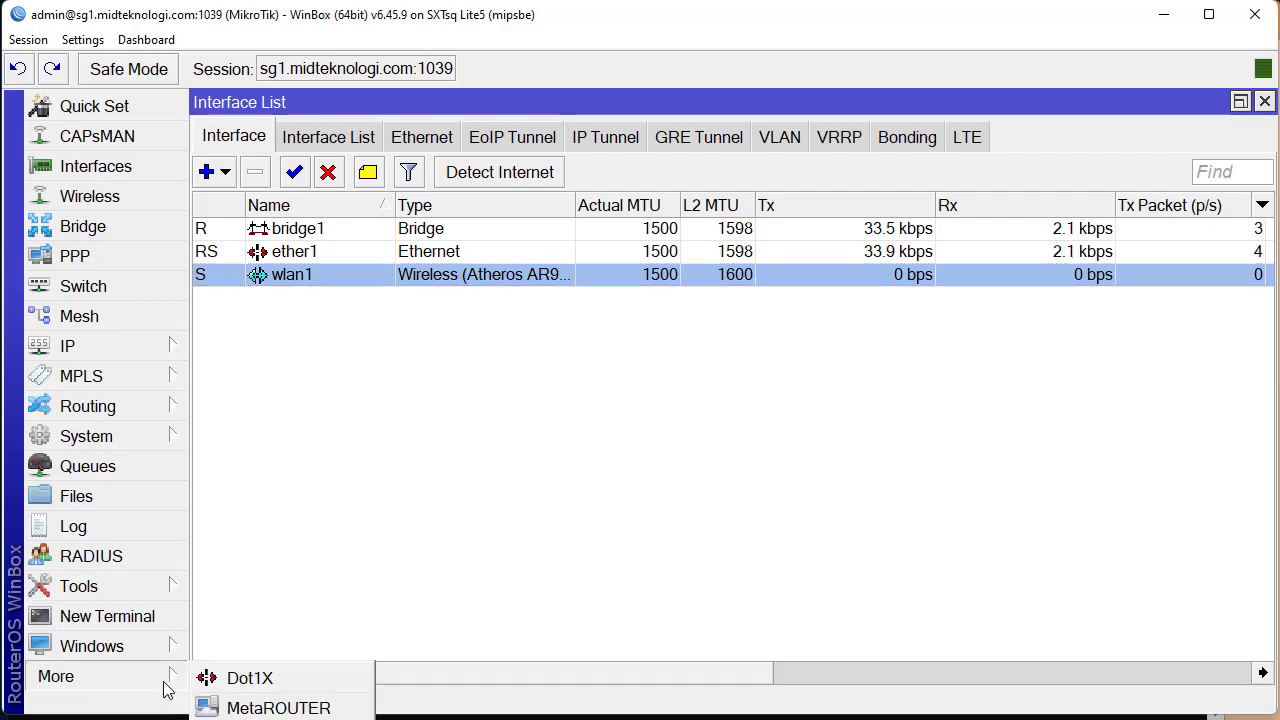
click(114, 646)
Connect to the neighboring RBSXTsq5nD router from the WinBox connection window as admin with an empty password.
key(alt+Tab)
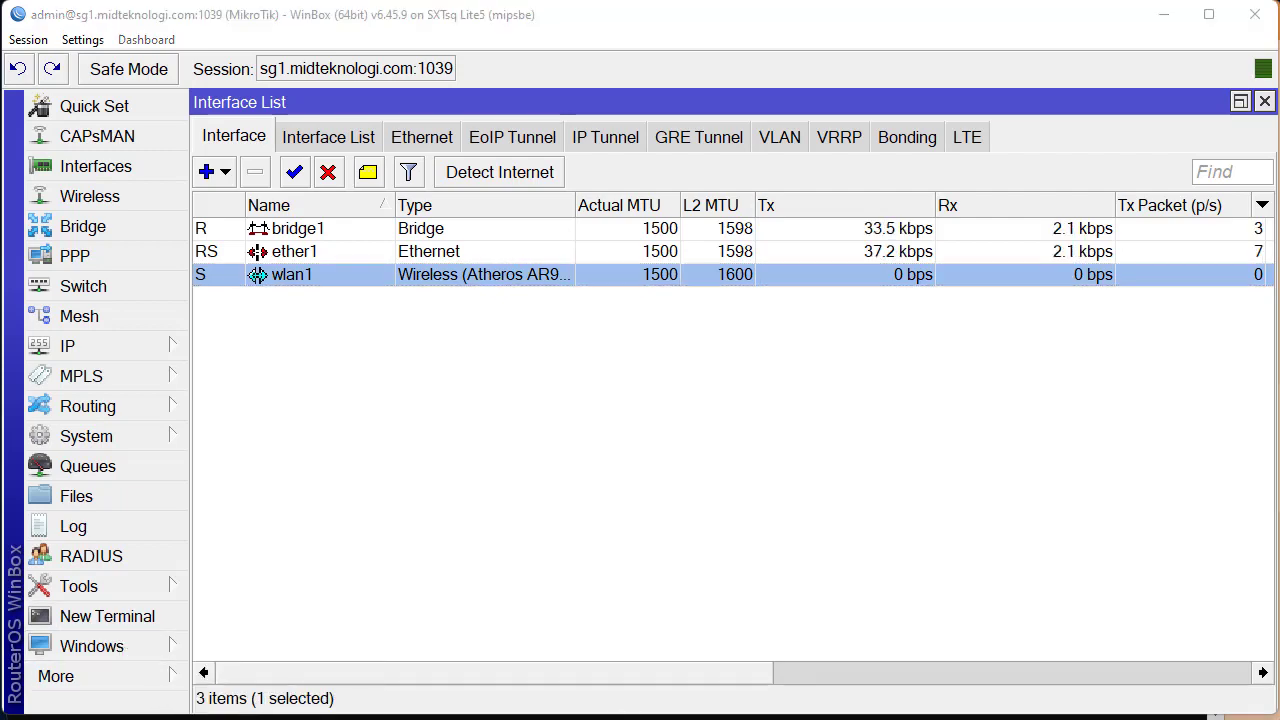
click(285, 403)
click(300, 481)
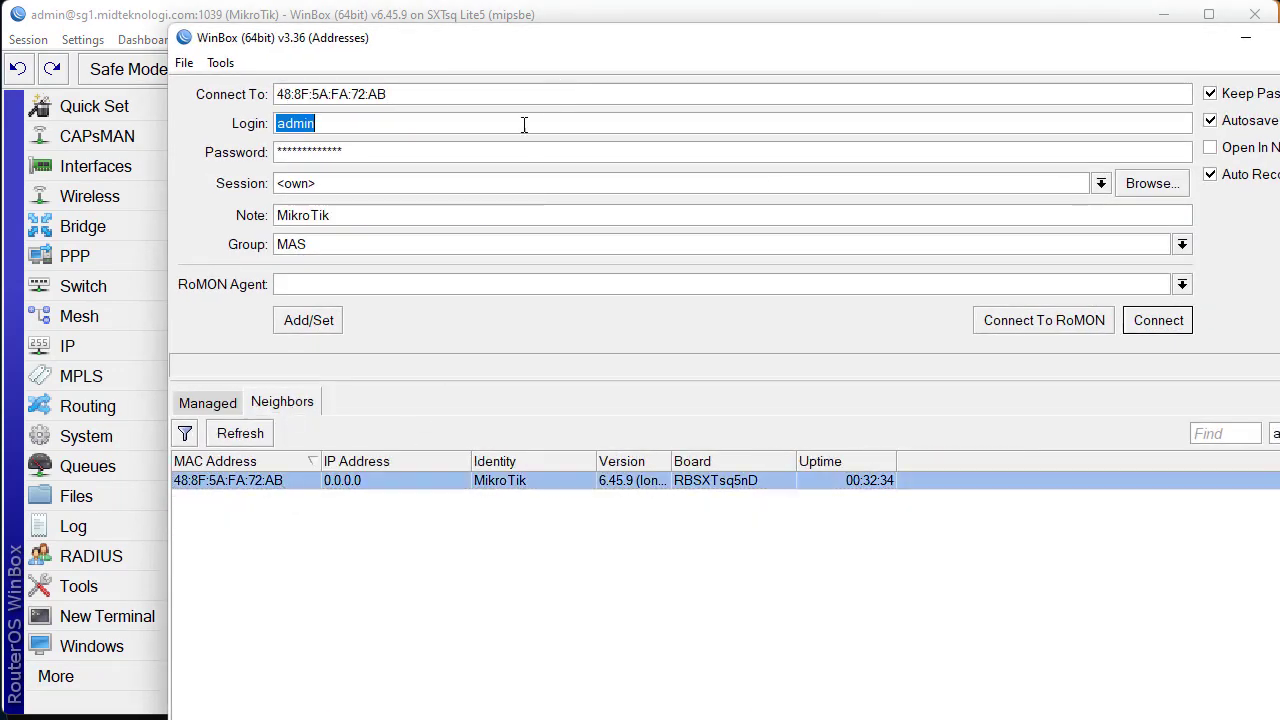
click(479, 145)
key(BackSpace)
key(Return)
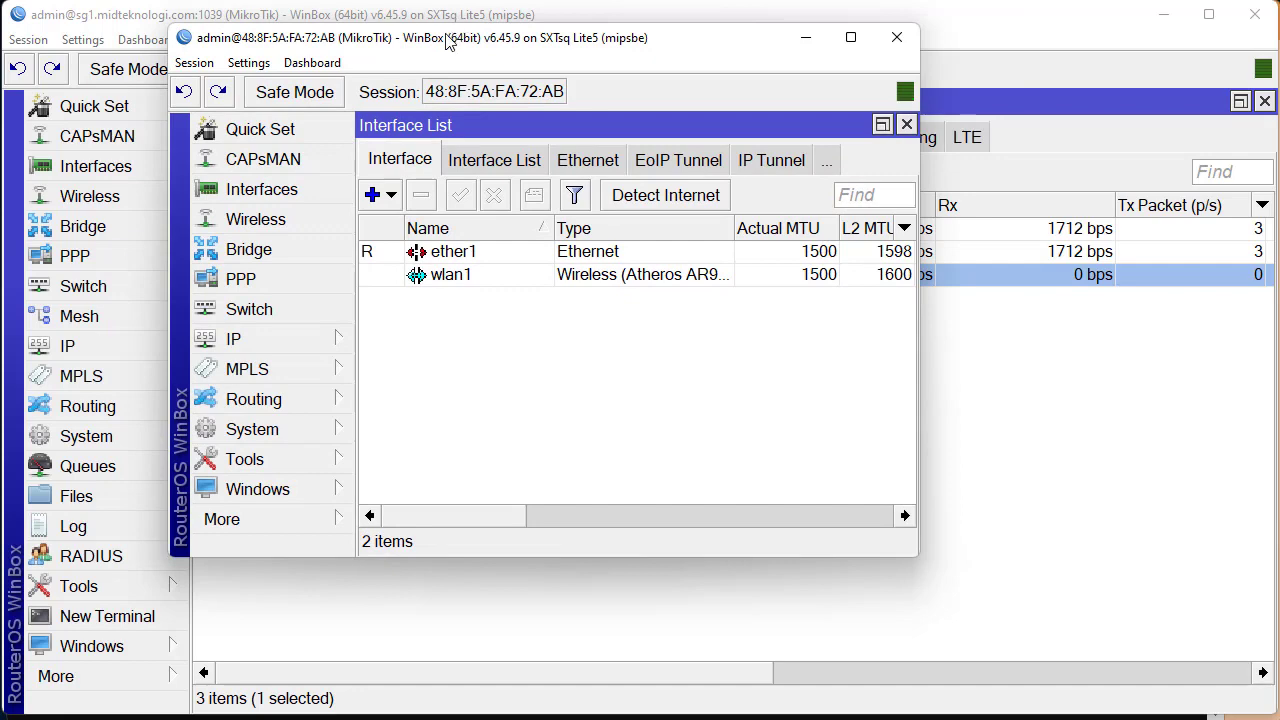
Reopen the wlan1 settings on the first router and bring the newly connected router's window back to the front.
drag(453, 38, 716, 370)
double_click(307, 275)
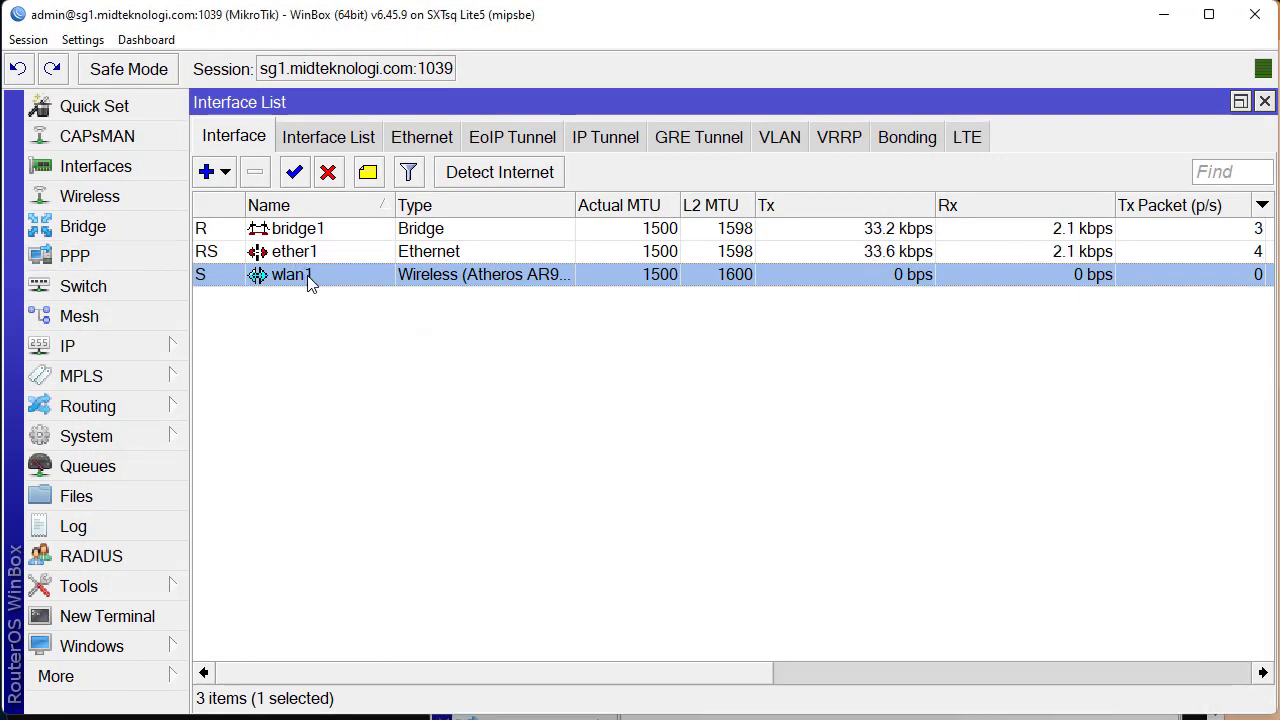
key(alt+Tab)
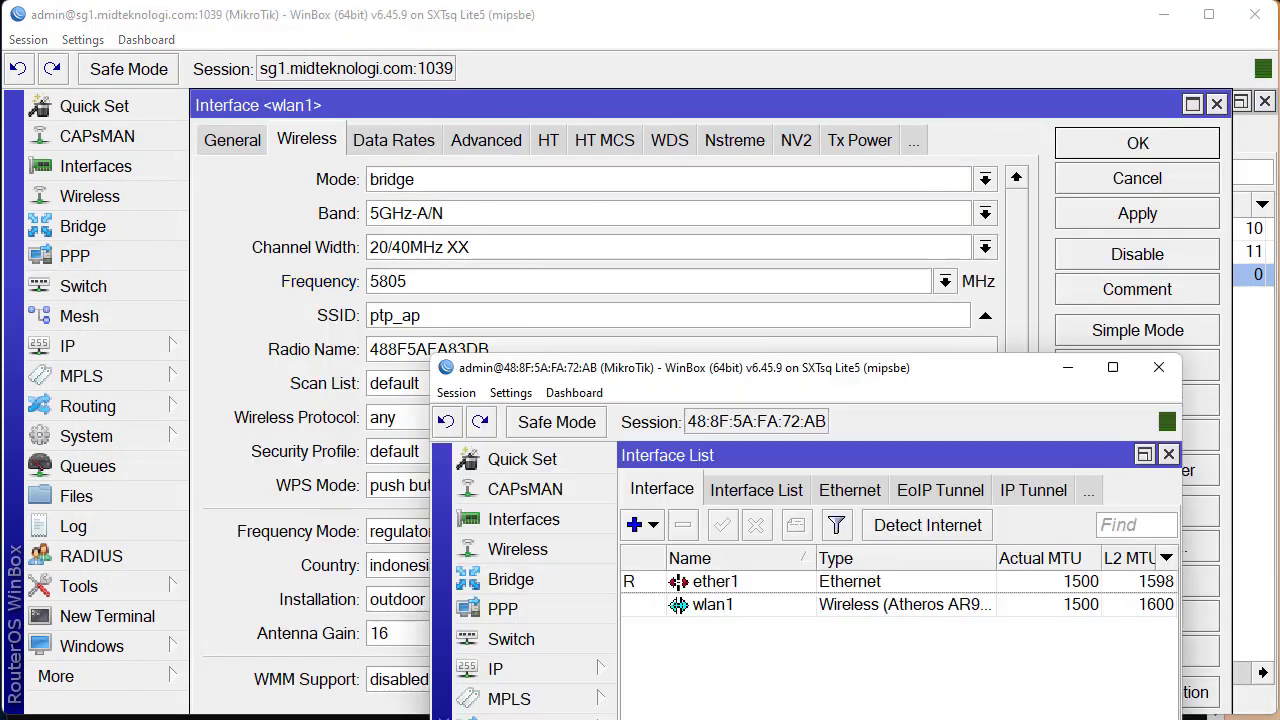
Open the wlan1 wireless settings on the newly connected router in an enlarged window and switch them to advanced mode.
drag(660, 371, 503, 248)
double_click(543, 474)
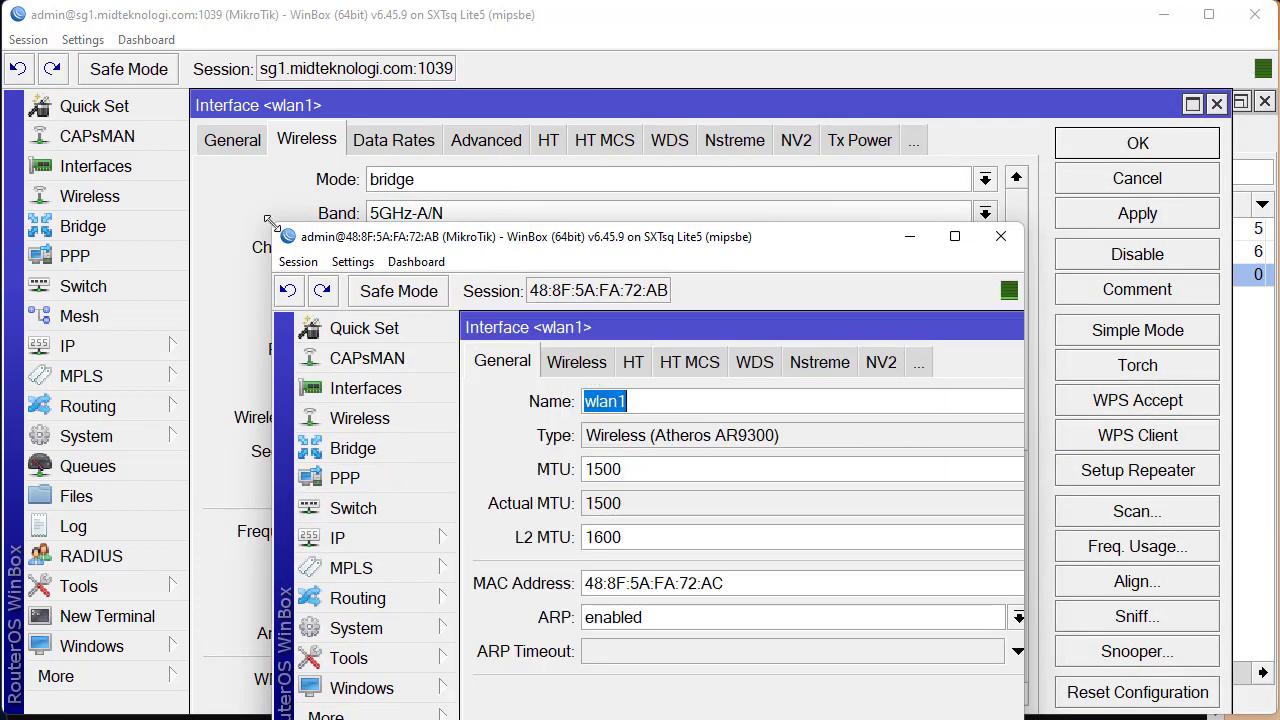
drag(273, 226, 57, 99)
click(358, 236)
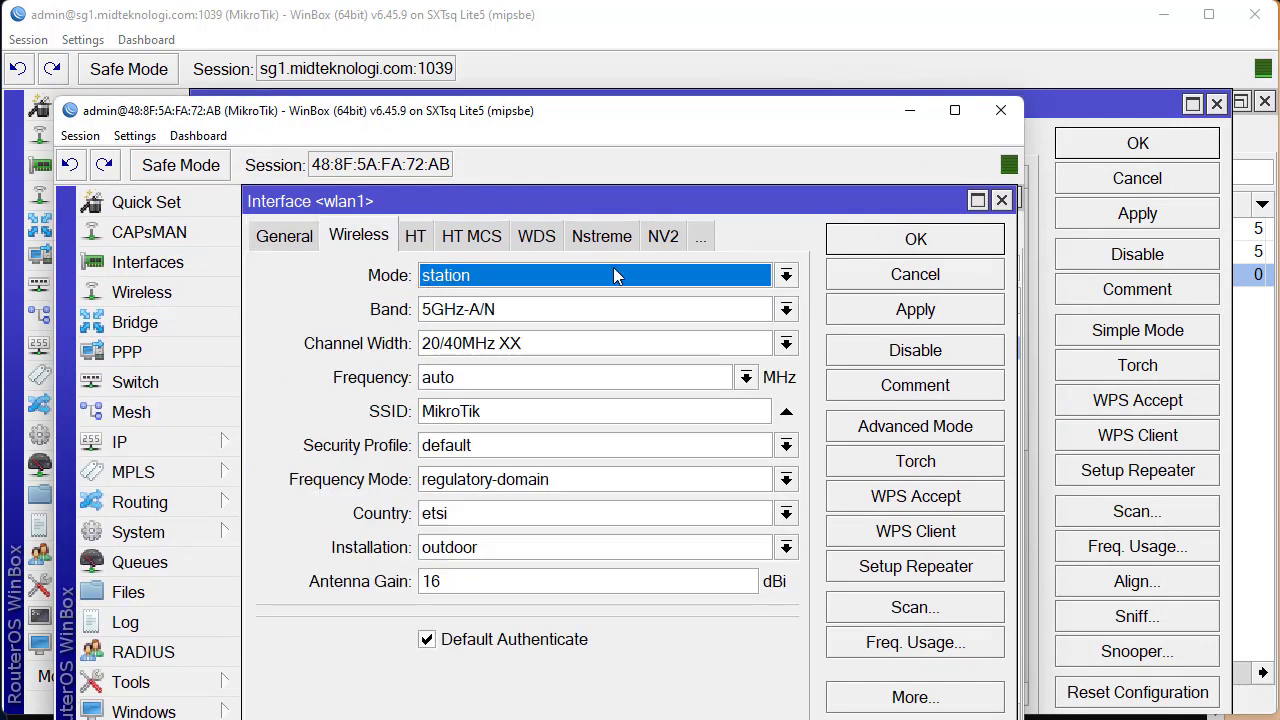
click(884, 432)
Set the second router's wlan1 mode to station bridge and place its window beside the first router's settings.
click(512, 276)
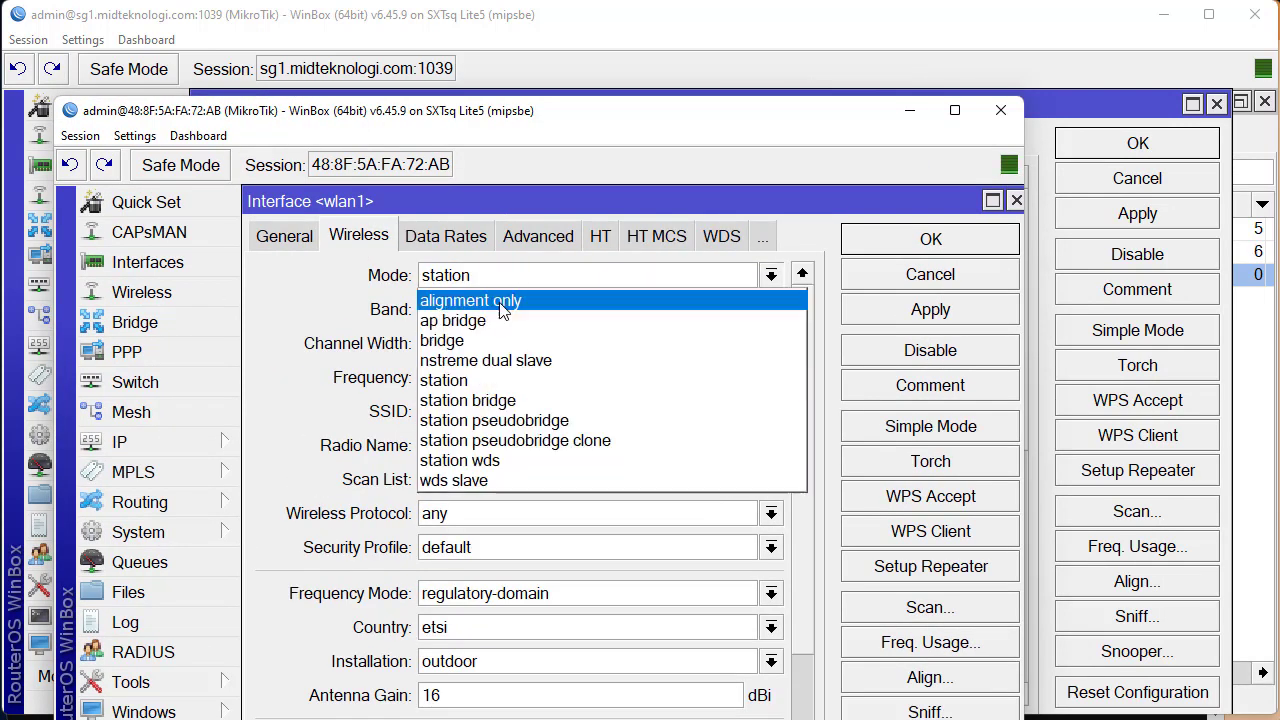
click(487, 382)
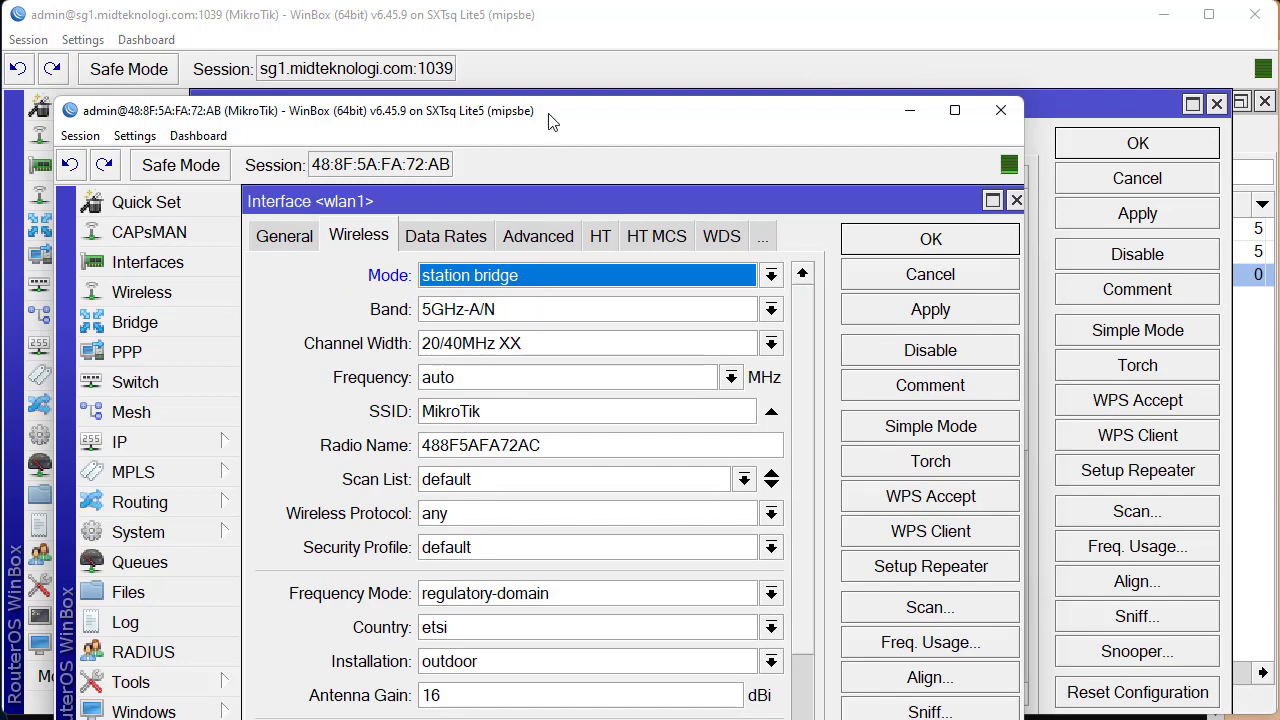
drag(564, 112, 1128, 64)
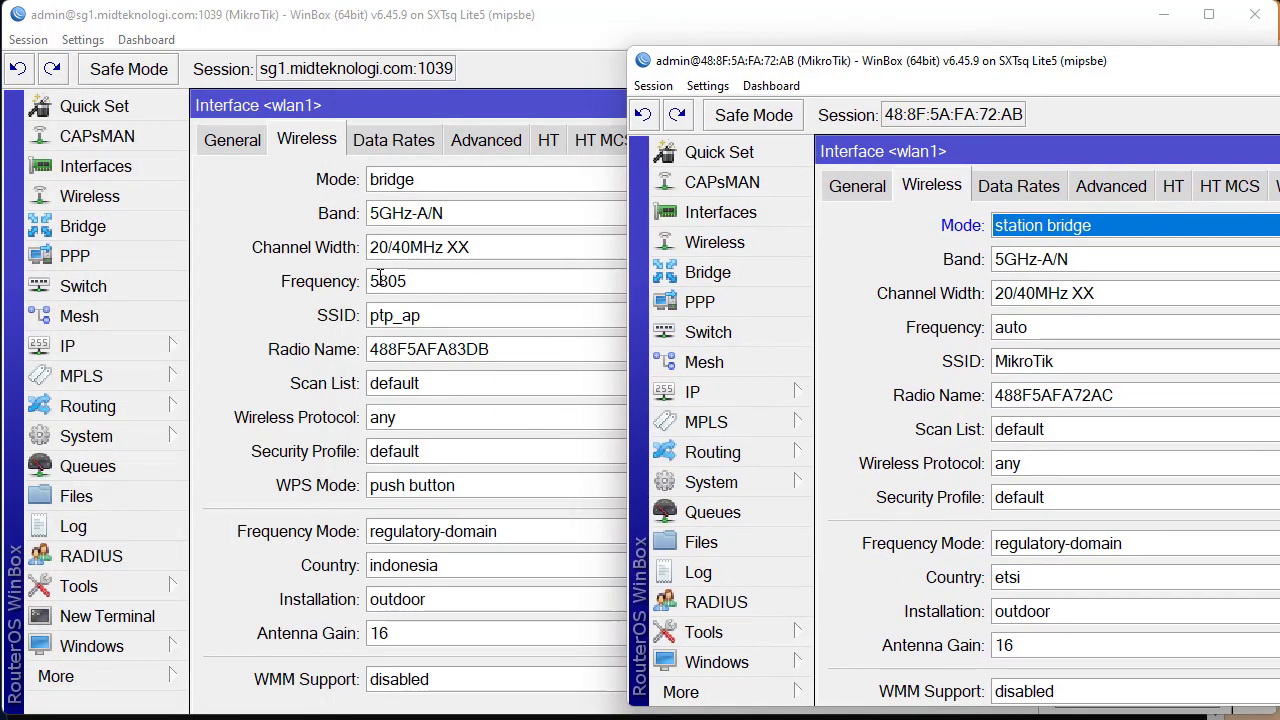
Match the second router's wlan1 to the first: band 5GHz-A/N, channel width 20/40MHz XX and frequency 5805 MHz.
click(1084, 266)
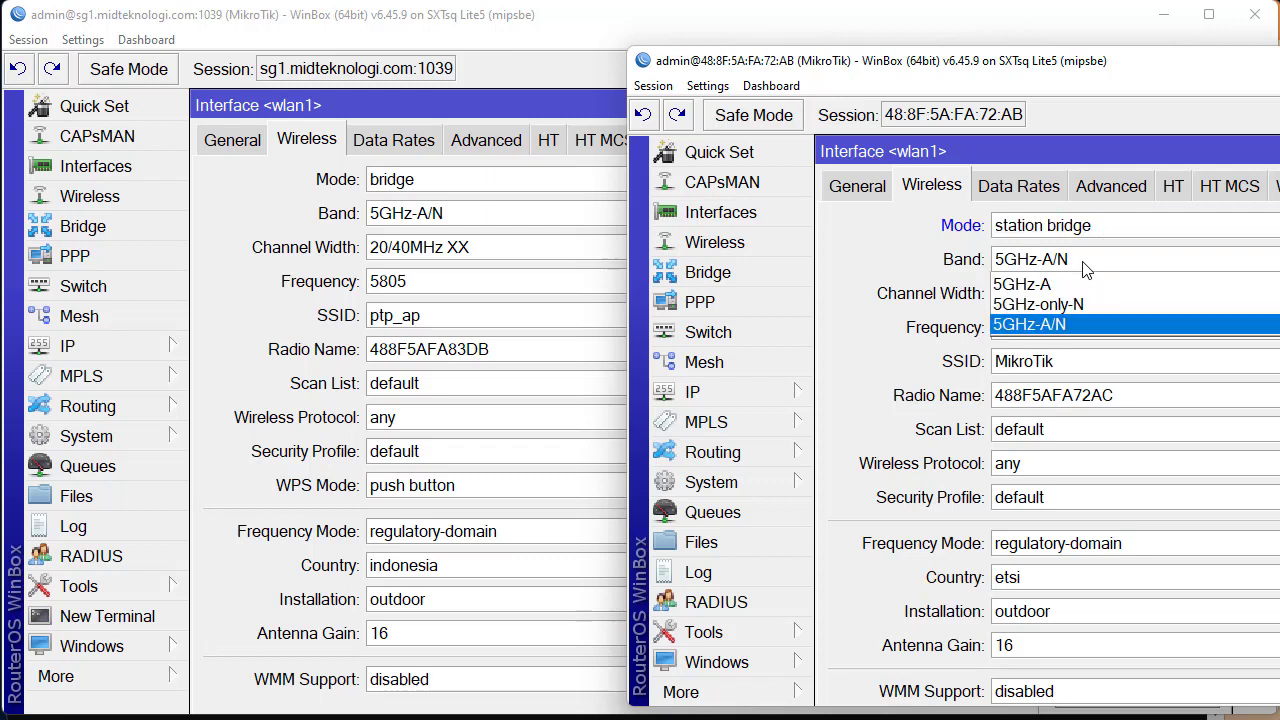
click(1068, 324)
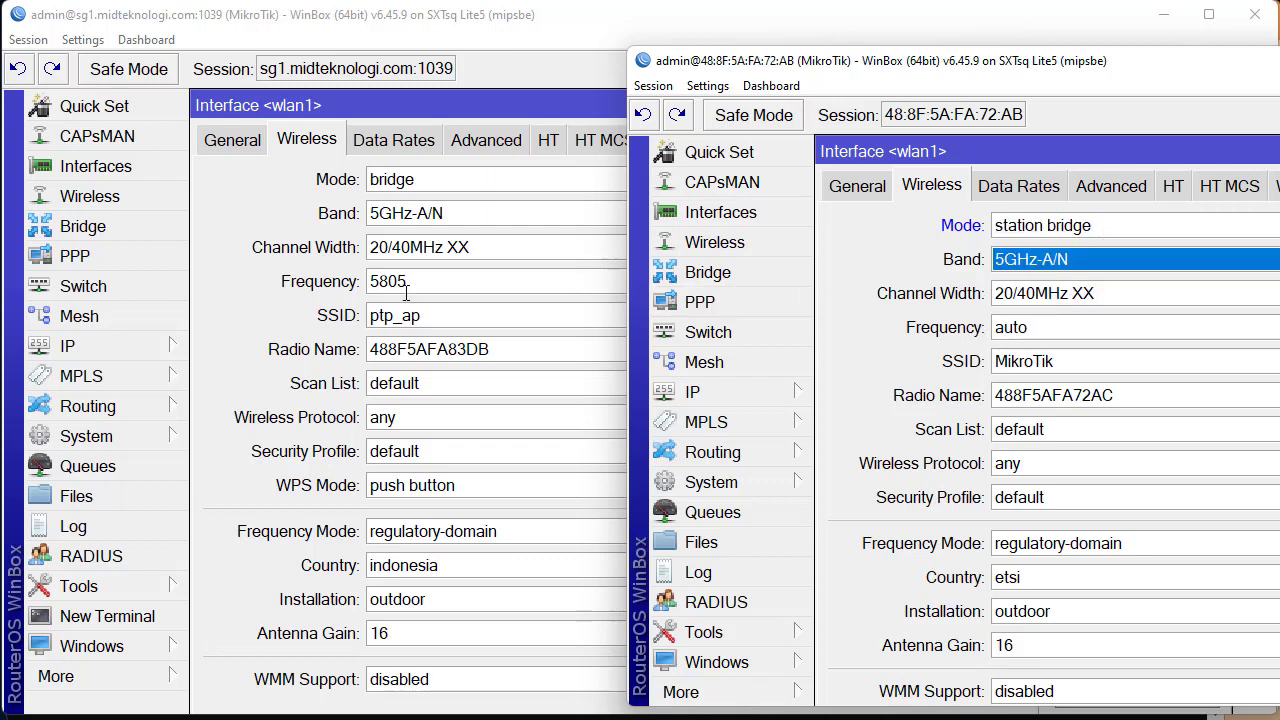
click(1118, 300)
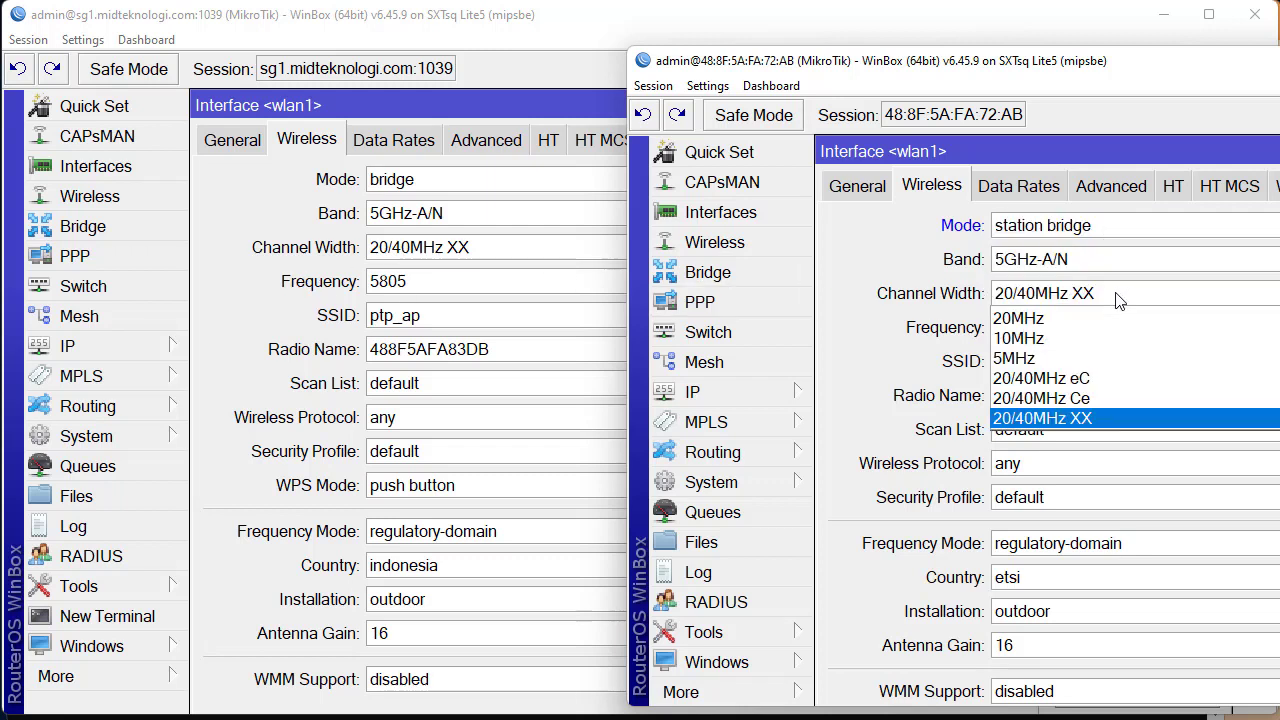
click(1118, 300)
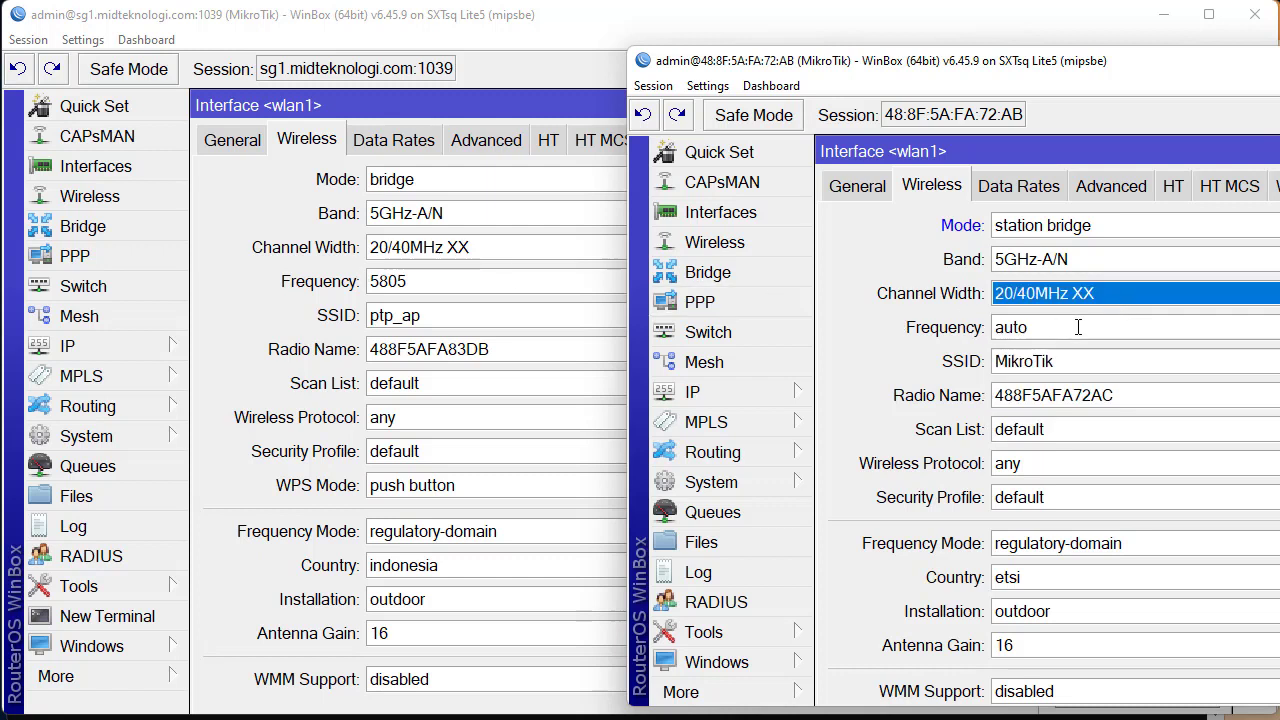
double_click(1078, 325)
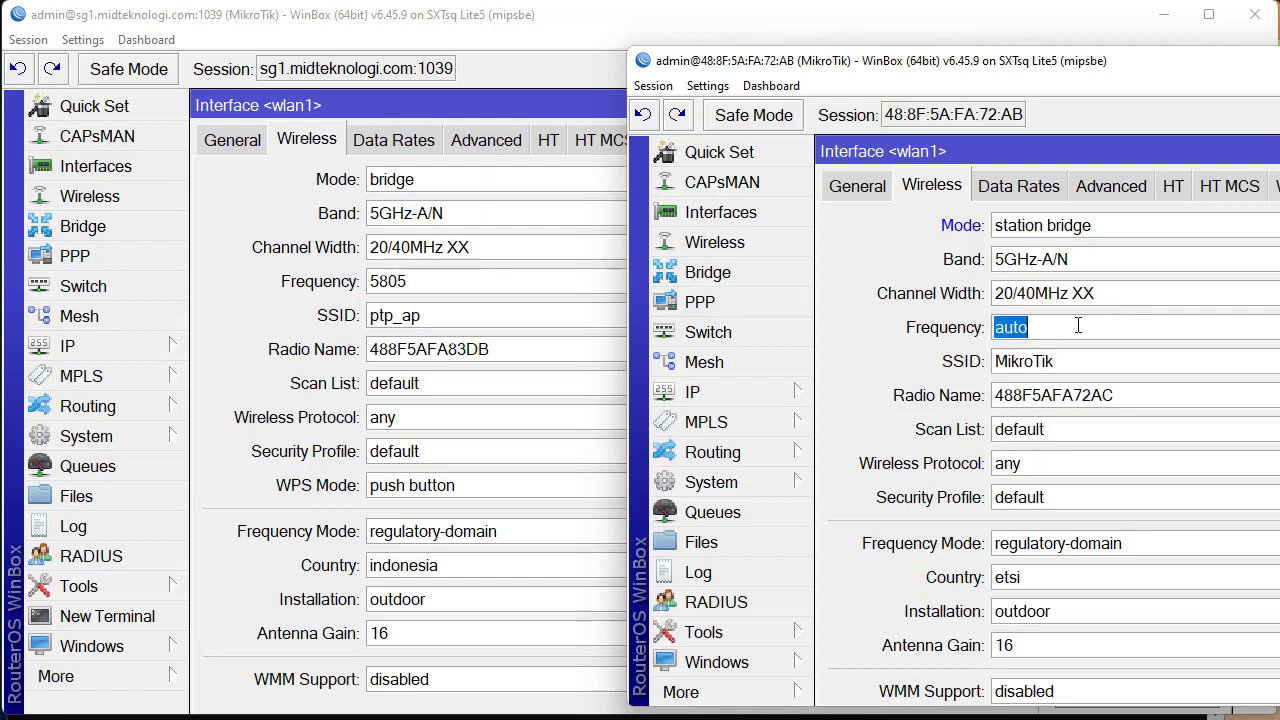
text(5805)
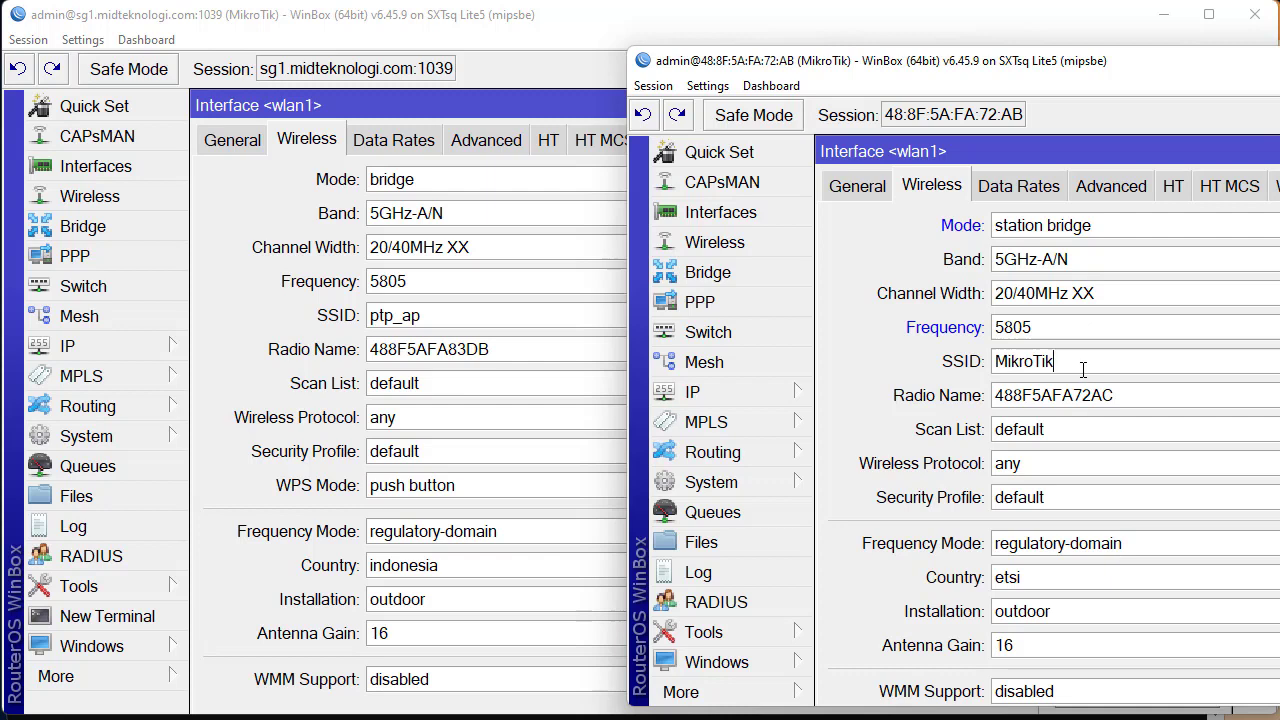
Set the second router's wlan1 SSID to ptp_ap, copied from the first router's settings.
double_click(1083, 369)
text(Client)
click(408, 315)
double_click(408, 315)
key(ctrl+c)
click(1212, 370)
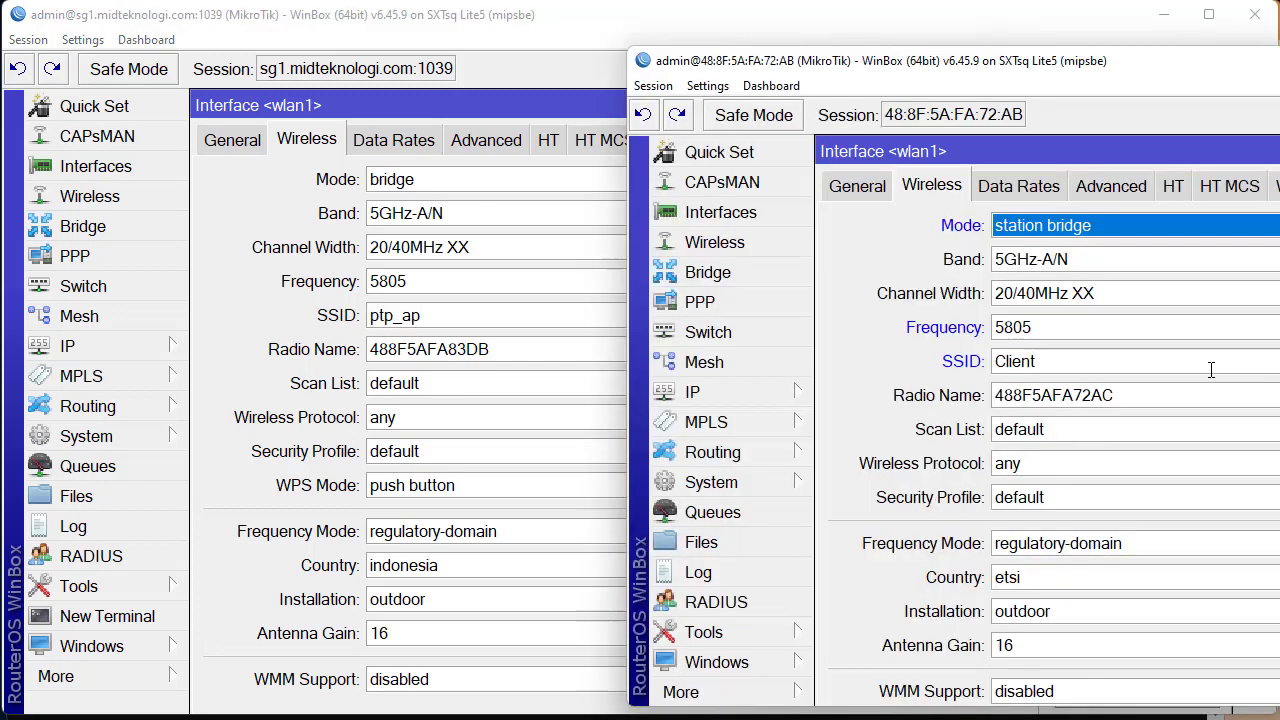
double_click(1210, 370)
key(ctrl+v)
Set the second router's wlan1 radio name to Client_PTP and move its window so all settings are in view.
double_click(1206, 390)
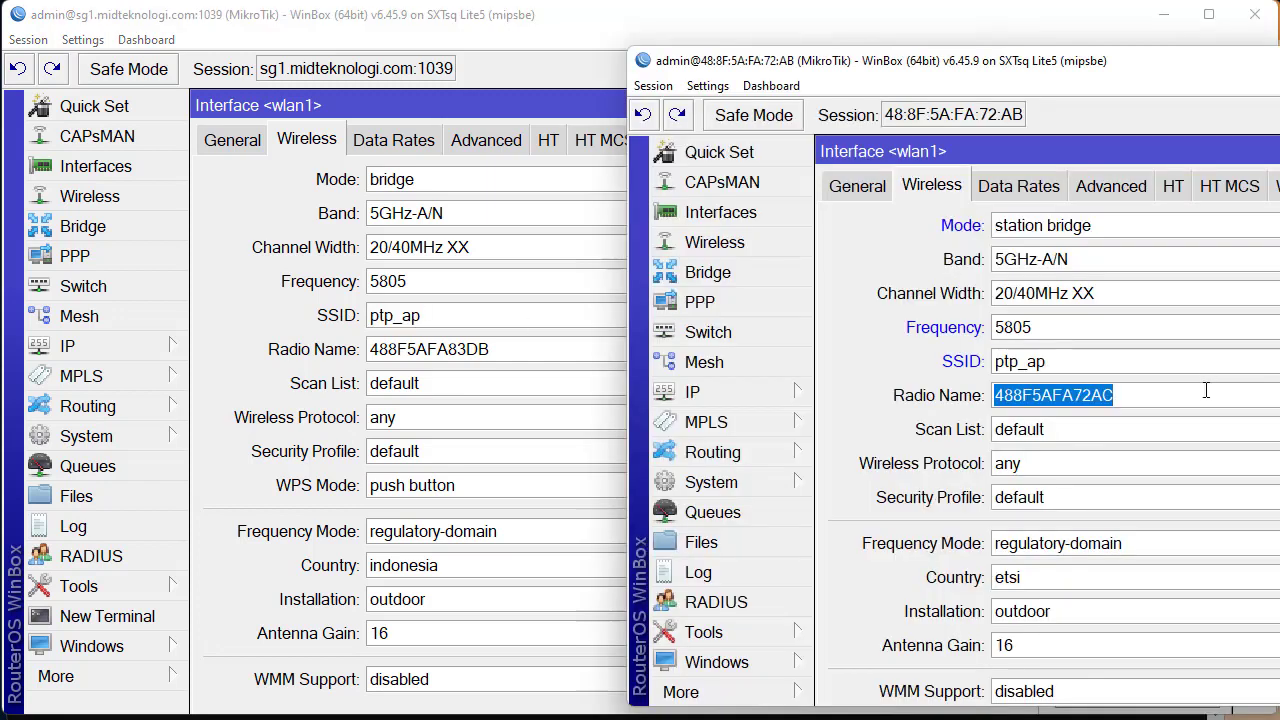
text(Client_PTP)
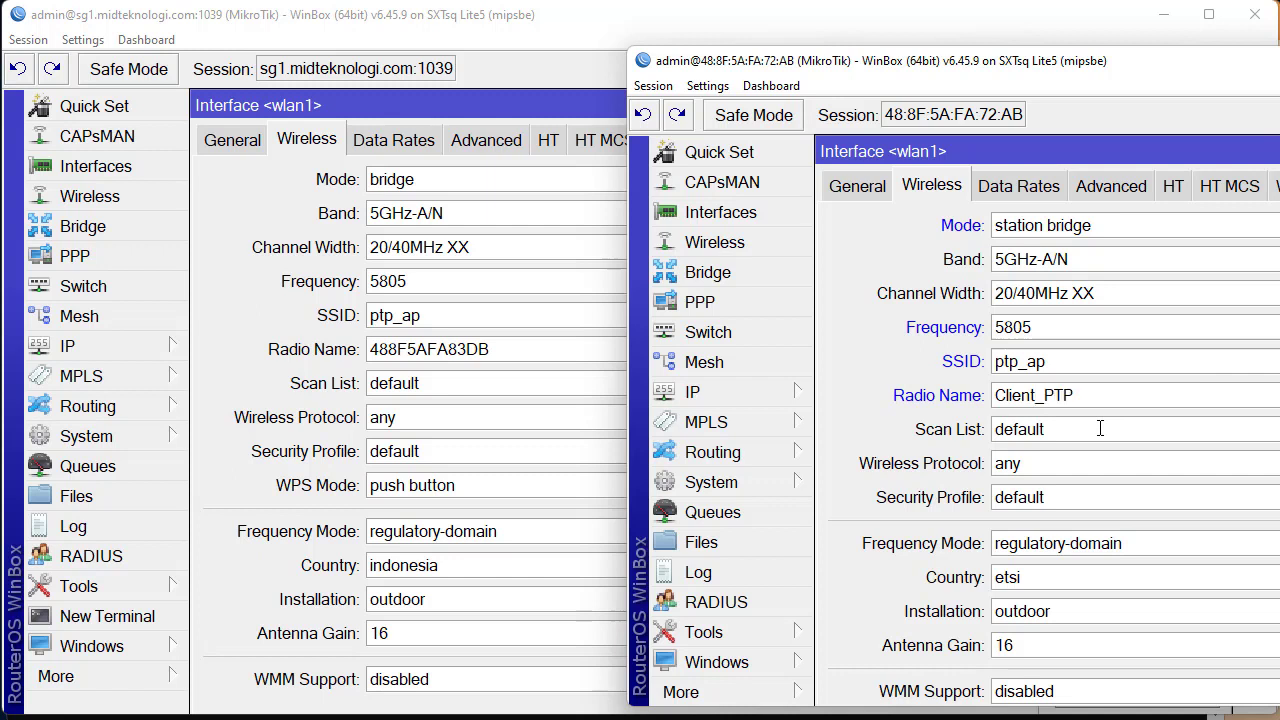
double_click(1048, 431)
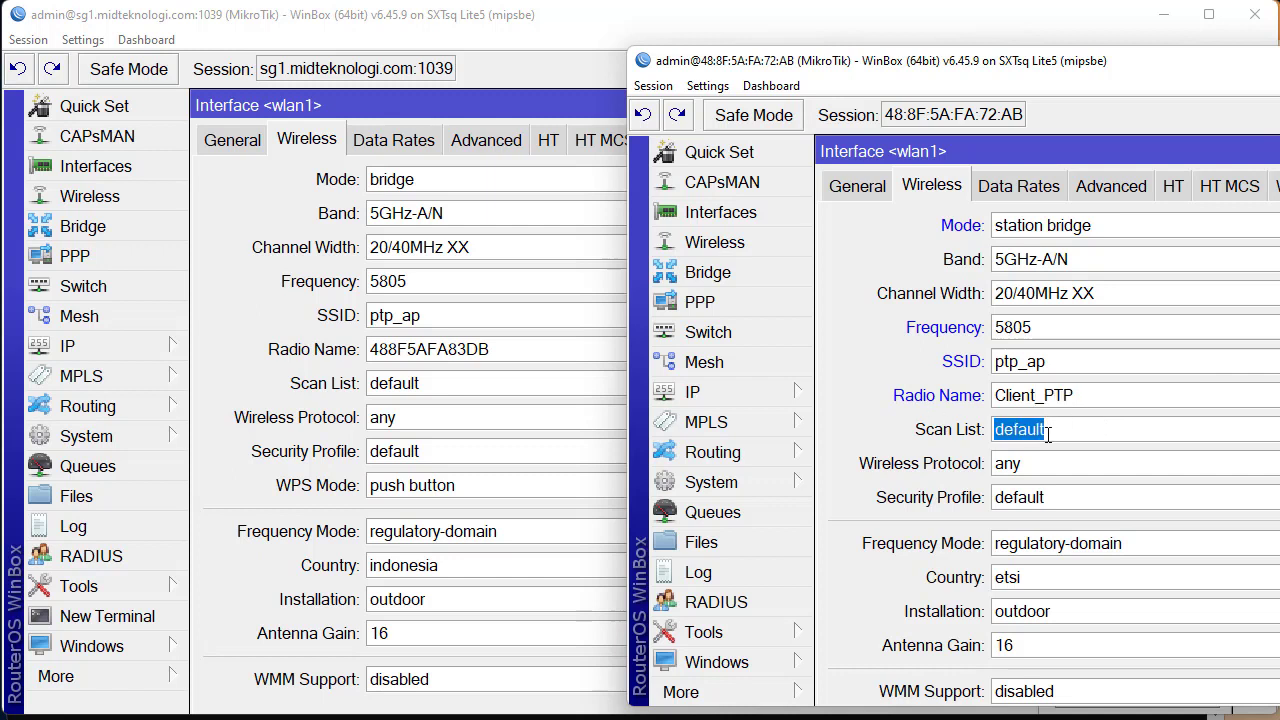
drag(1005, 60, 609, 59)
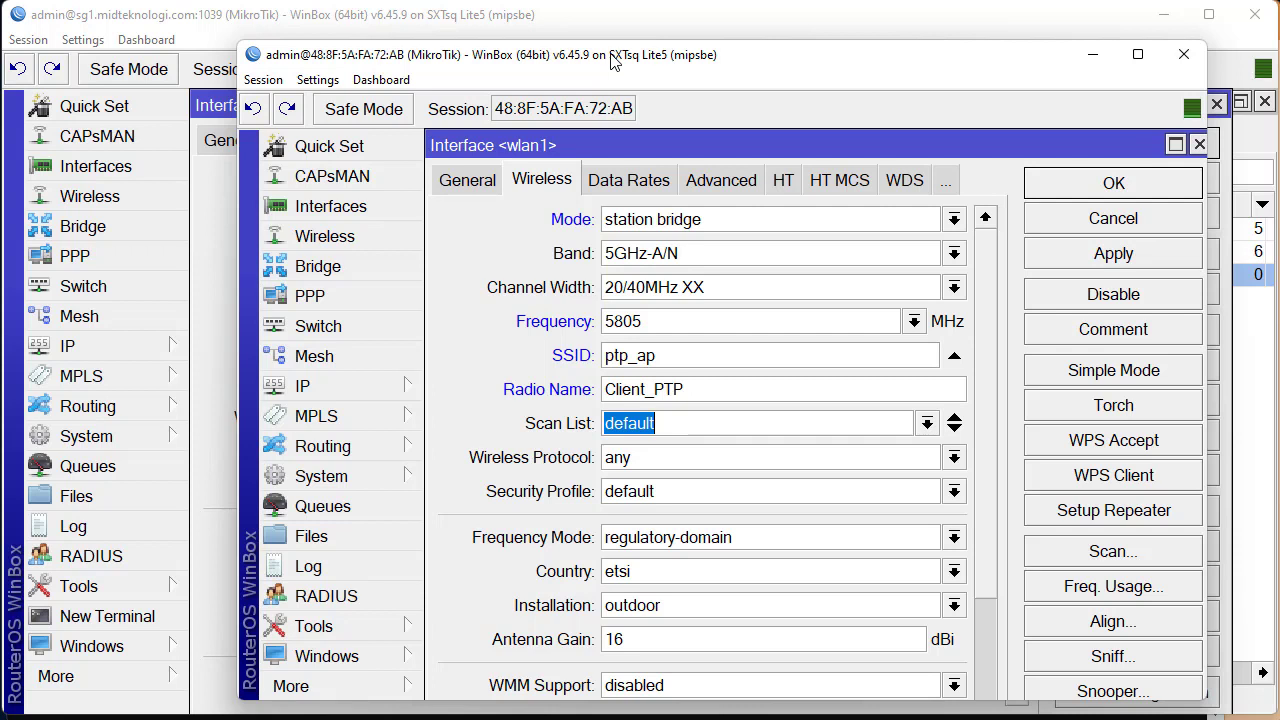
Set the second router's wlan1 scan list to 5800-5810.
double_click(696, 327)
click(670, 465)
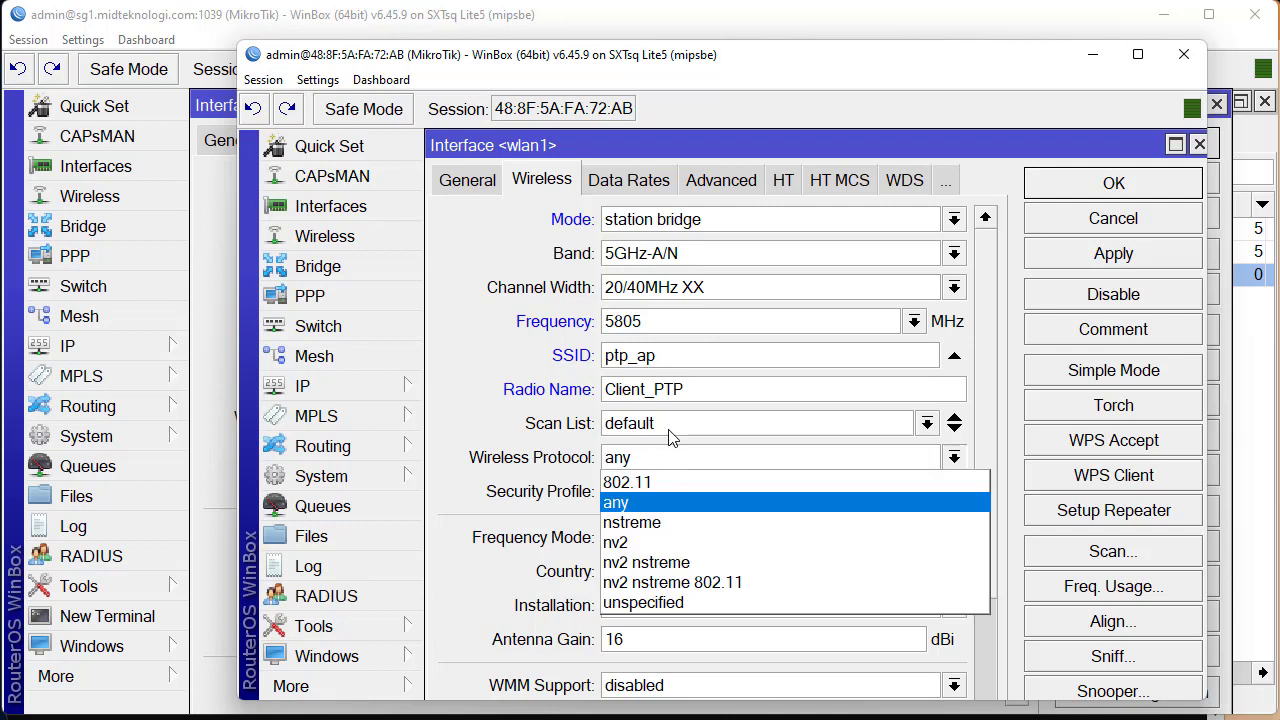
click(674, 423)
double_click(674, 423)
text(5)
key(BackSpace)
text(80)
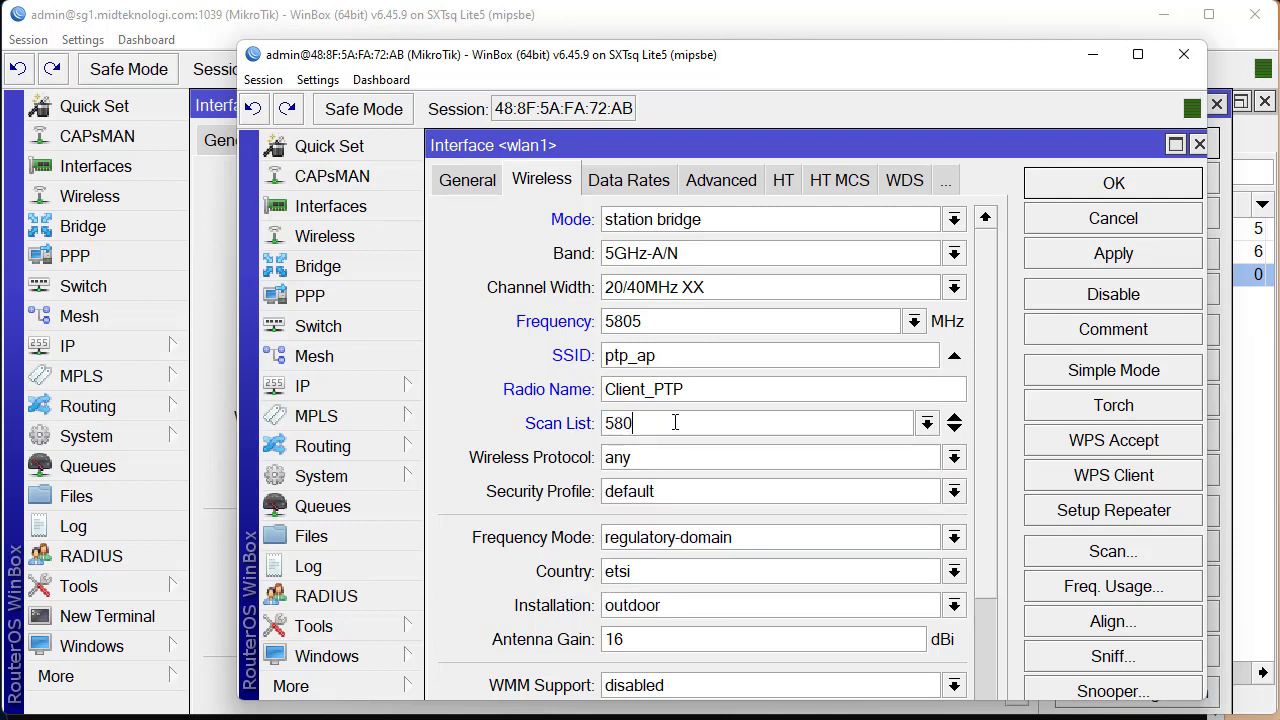
text(0-5810)
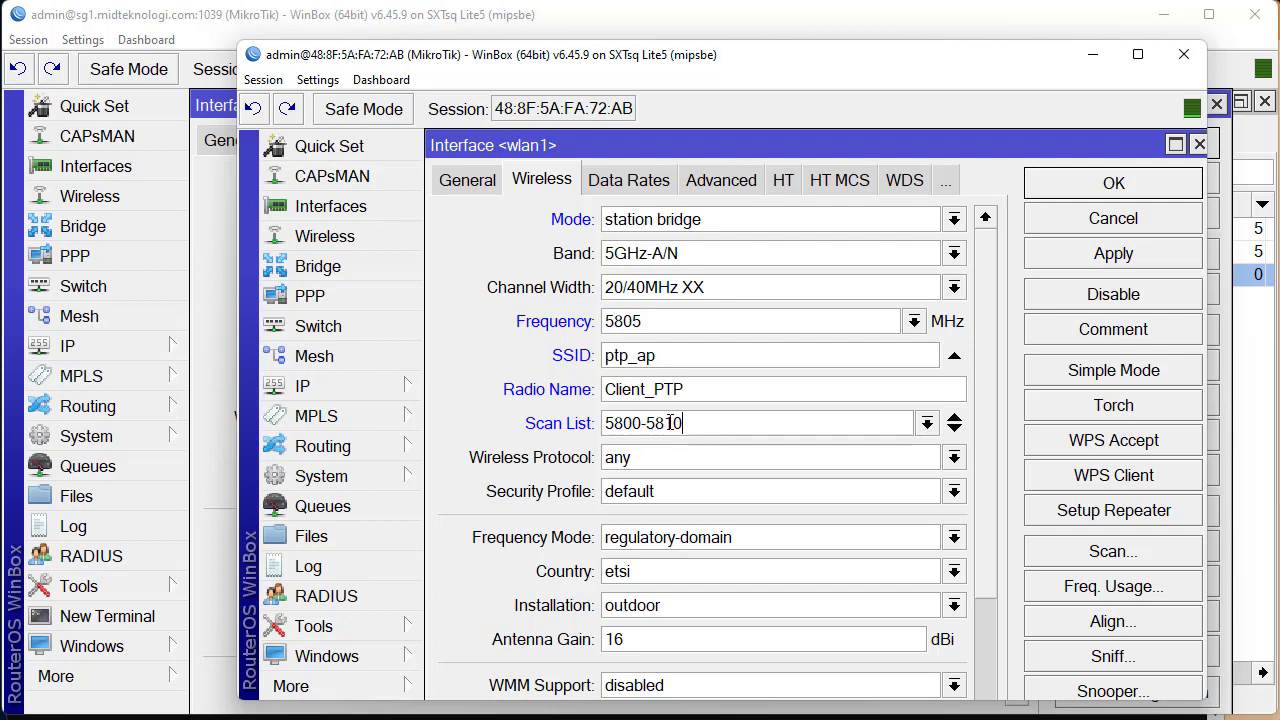
Try 5850 as the upper end of the wlan1 scan list, and return the list to default.
double_click(669, 423)
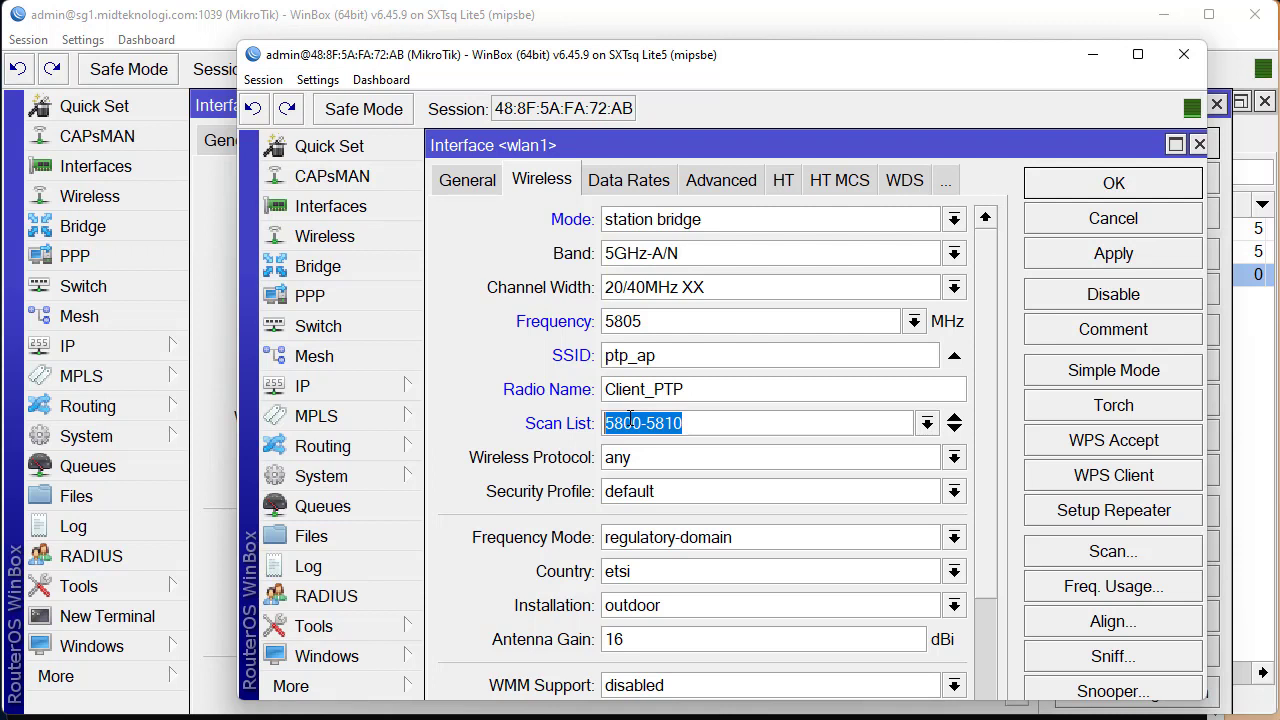
double_click(631, 419)
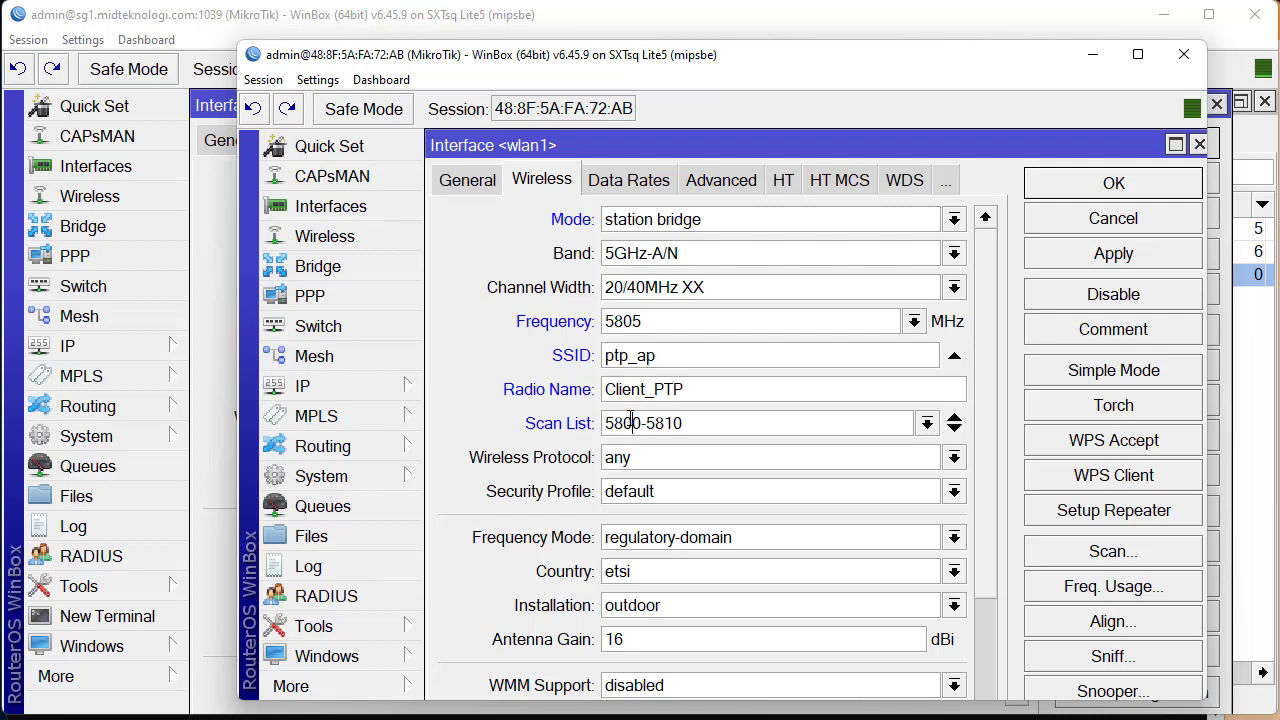
click(712, 419)
key(BackSpace)
text(5)
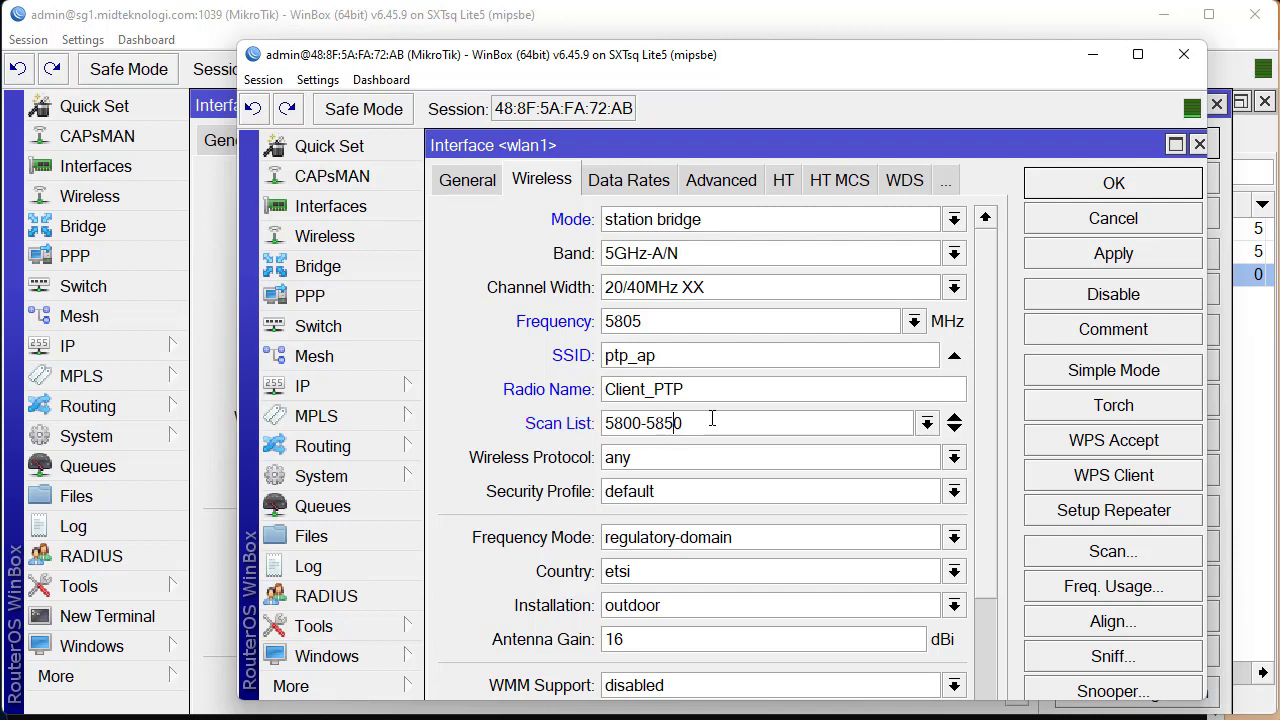
key(BackSpace)
text(1)
scroll(712, 419, down, 1)
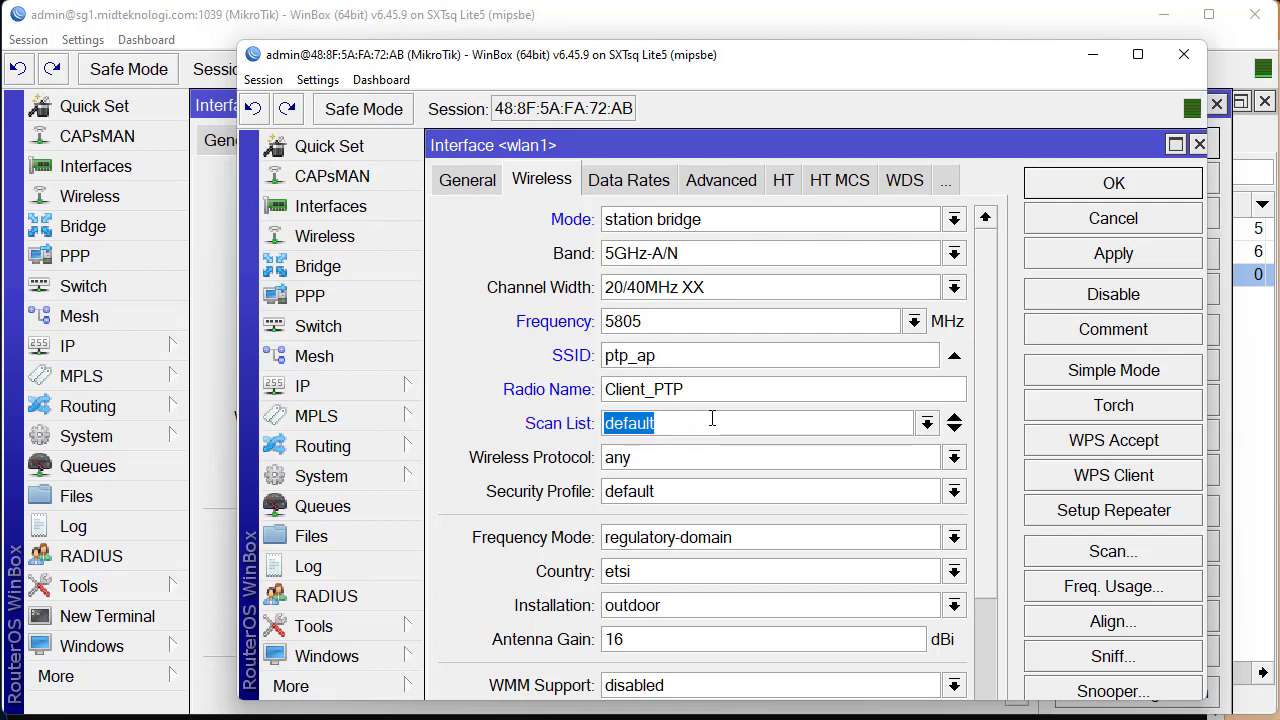
Enter the scan list range 5800-5810 again for the second router's wlan1.
click(712, 419)
double_click(712, 419)
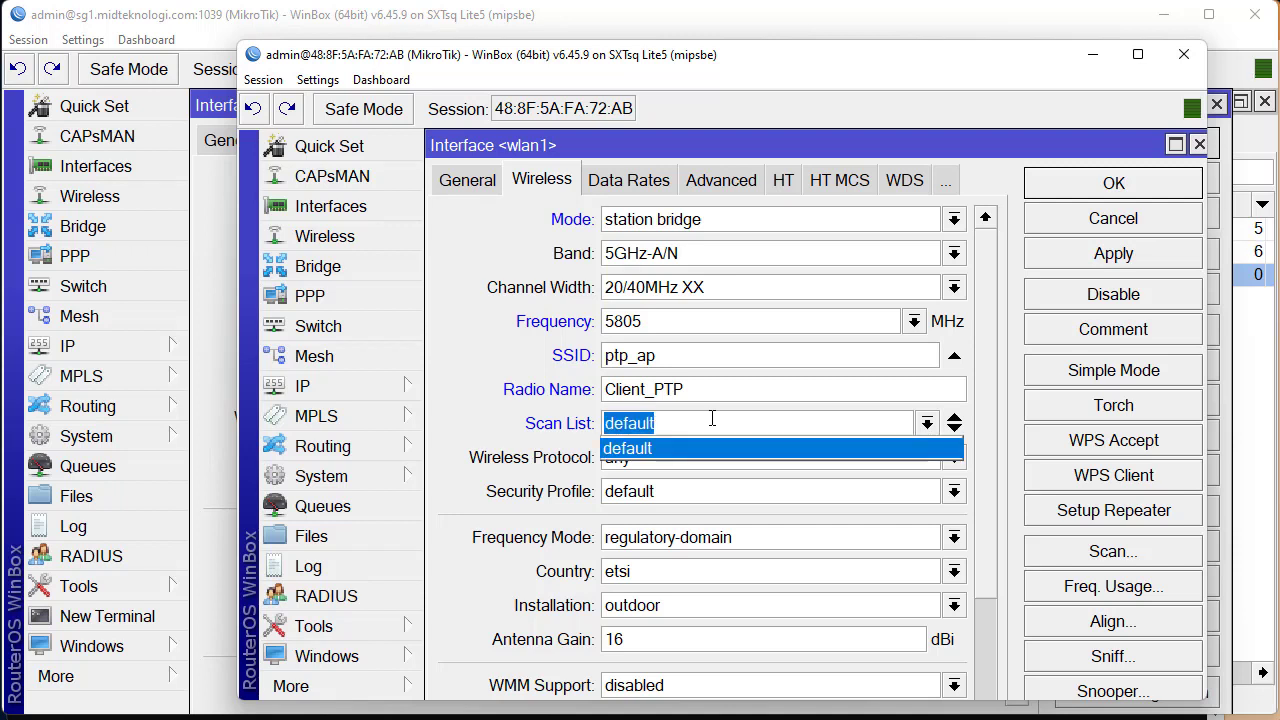
text(5800)
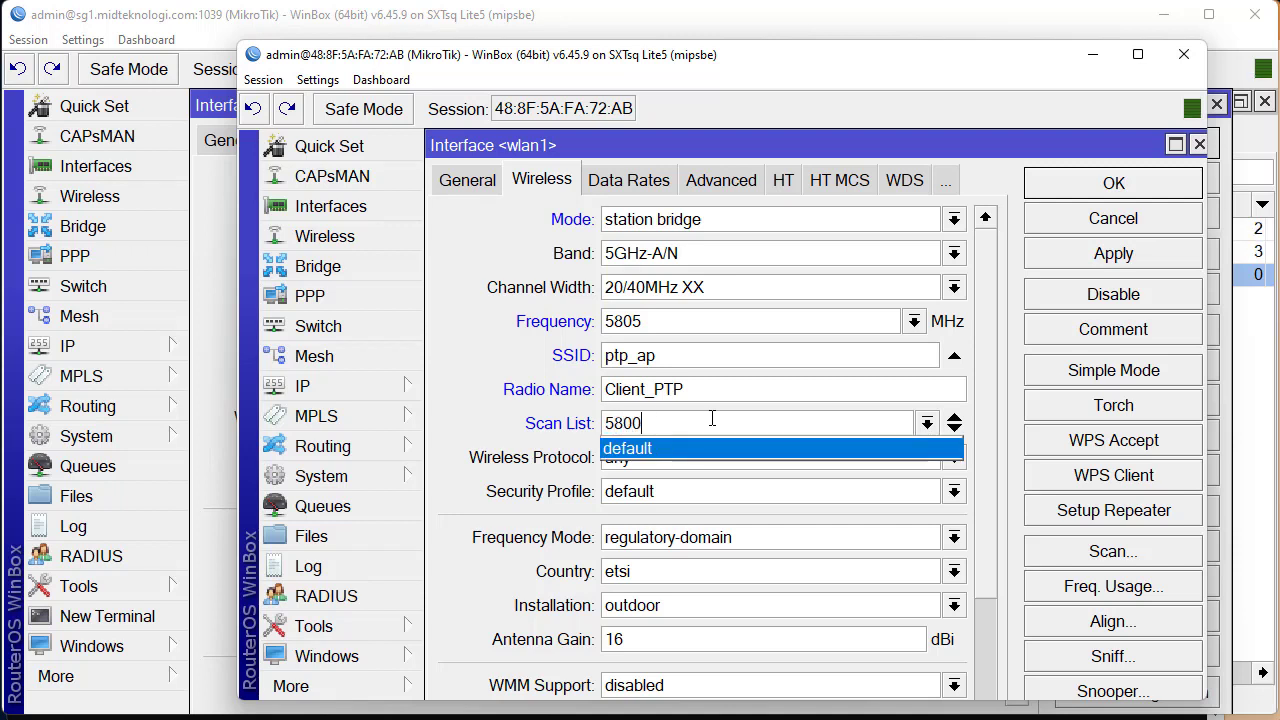
text(-5810)
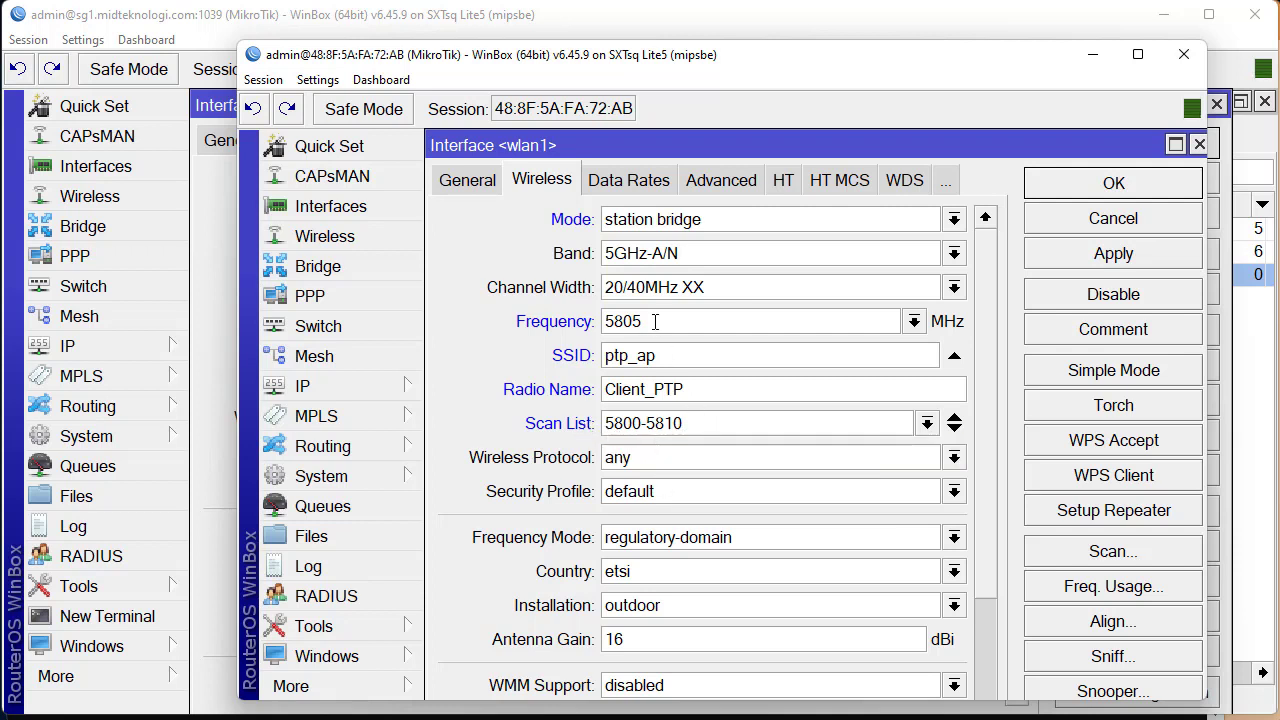
Check the wlan1 frequency against the scan list range and try to apply the settings.
drag(655, 321, 461, 302)
click(716, 430)
click(640, 326)
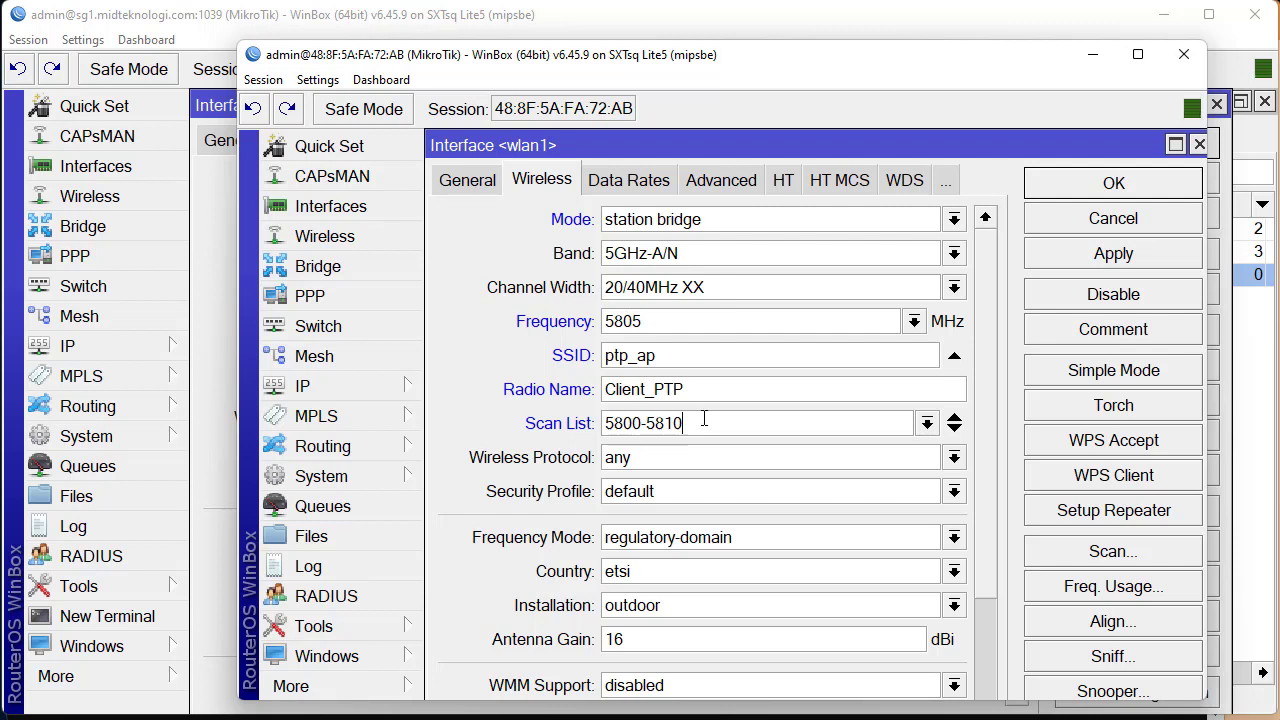
double_click(630, 321)
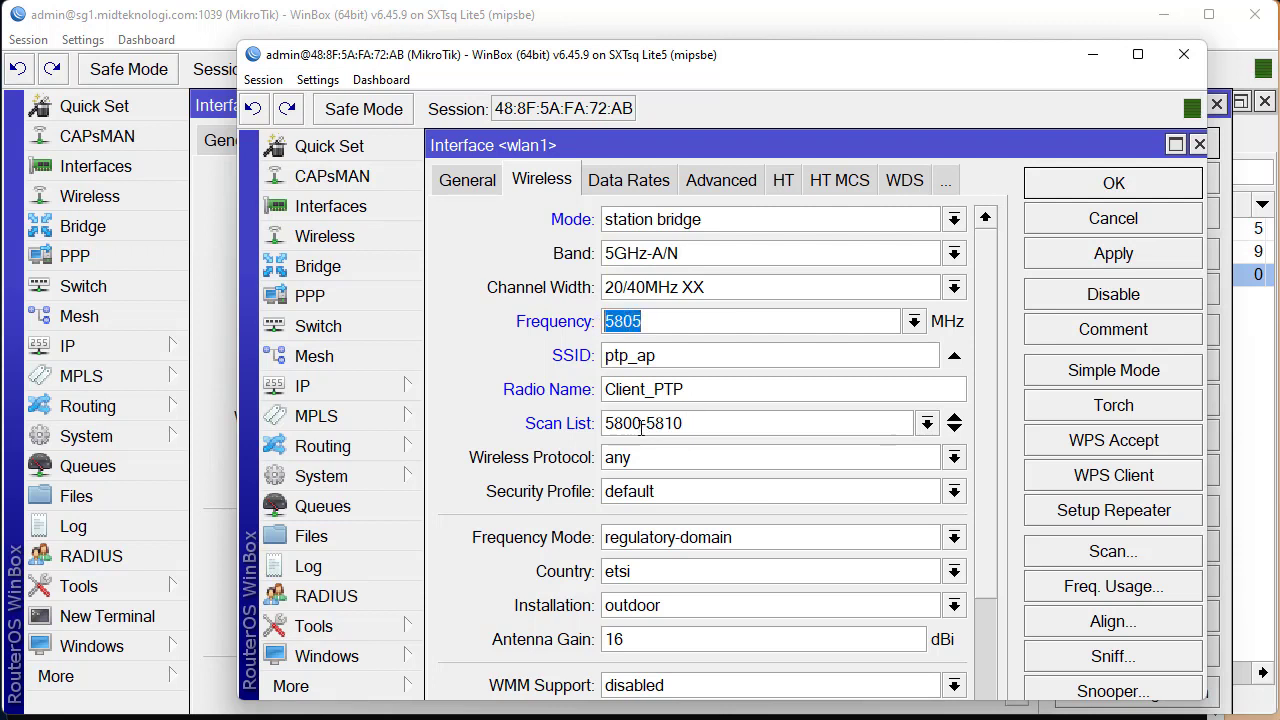
drag(641, 428, 587, 423)
click(652, 328)
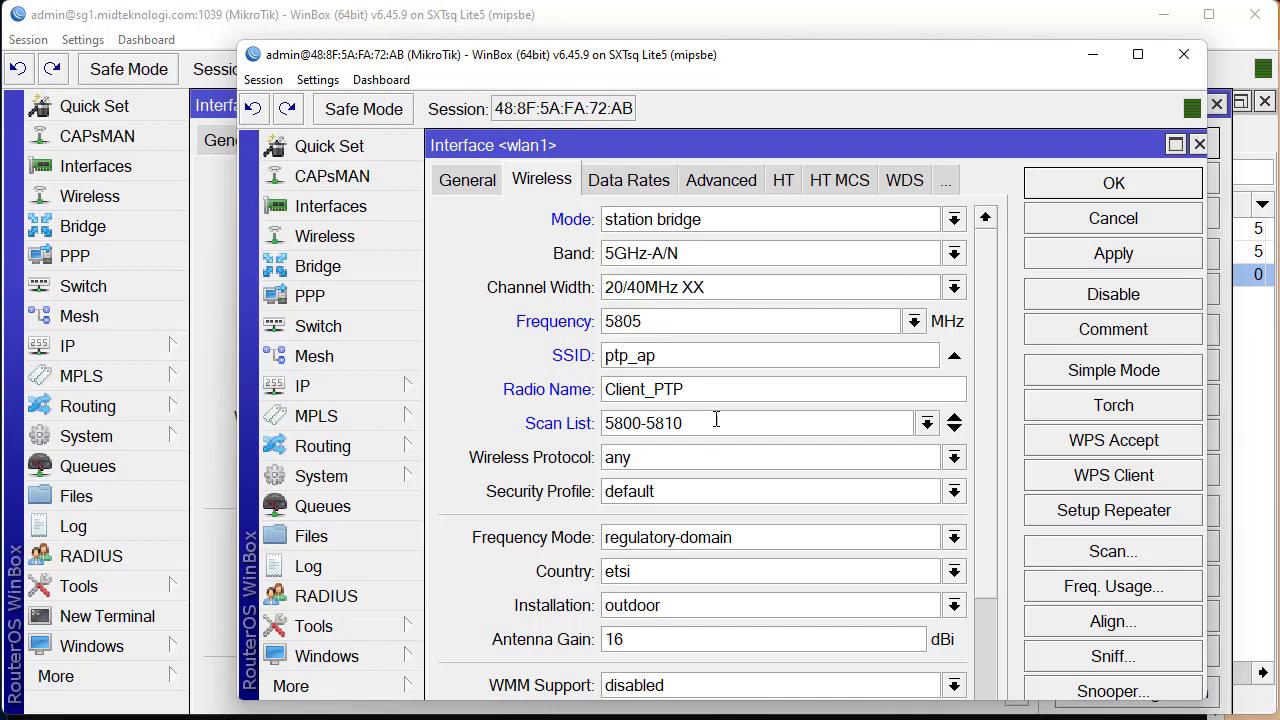
drag(716, 420, 600, 423)
click(1080, 265)
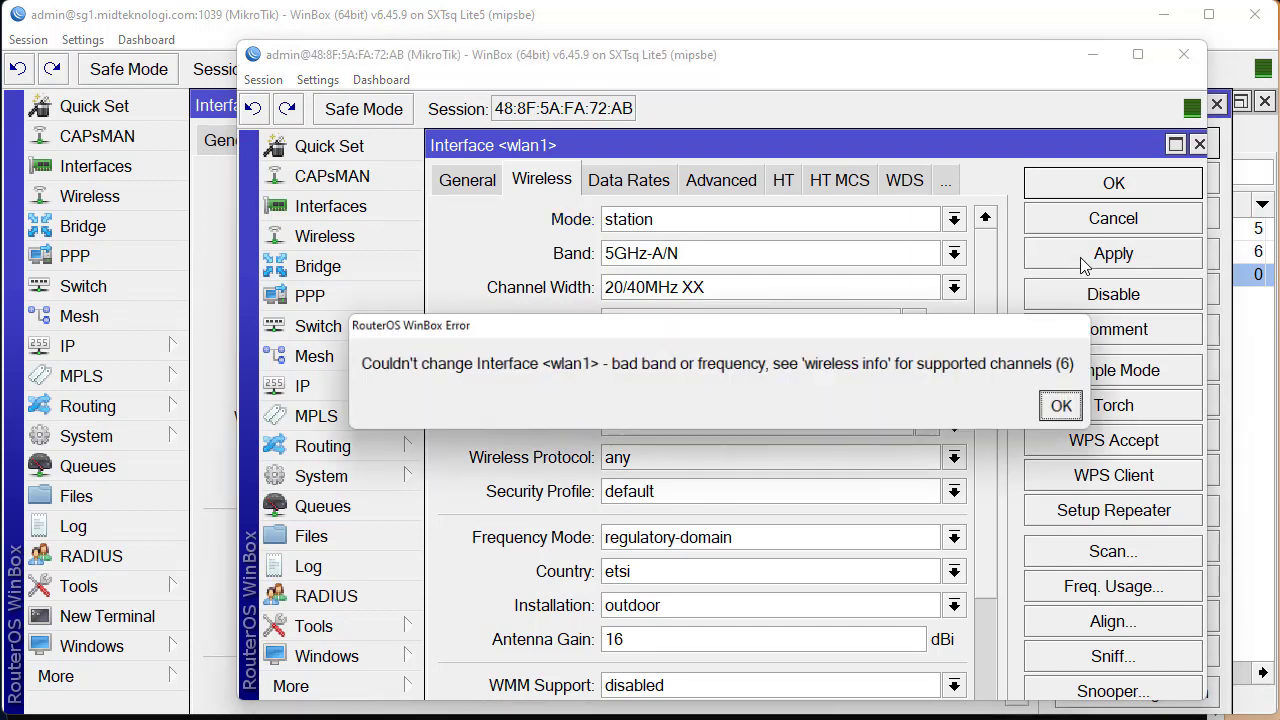
click(1074, 405)
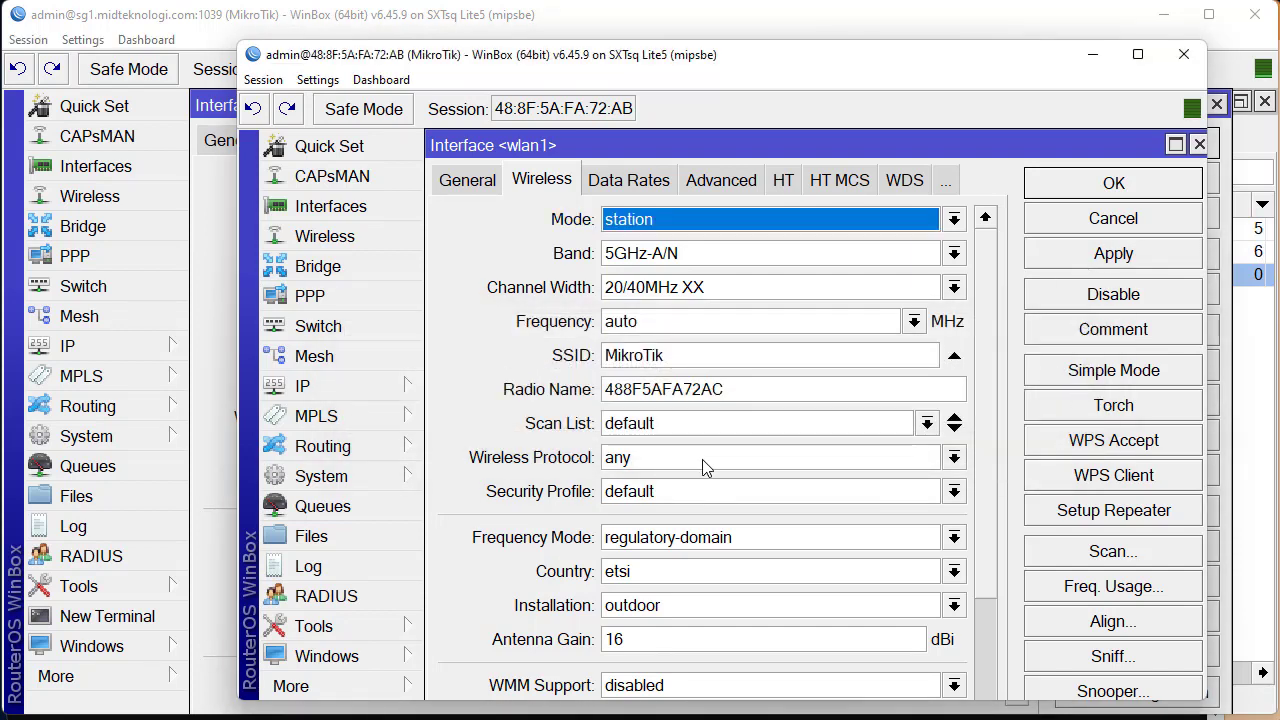
Set the second router's wlan1 mode to station bridge again and apply only this change.
click(1170, 260)
click(875, 220)
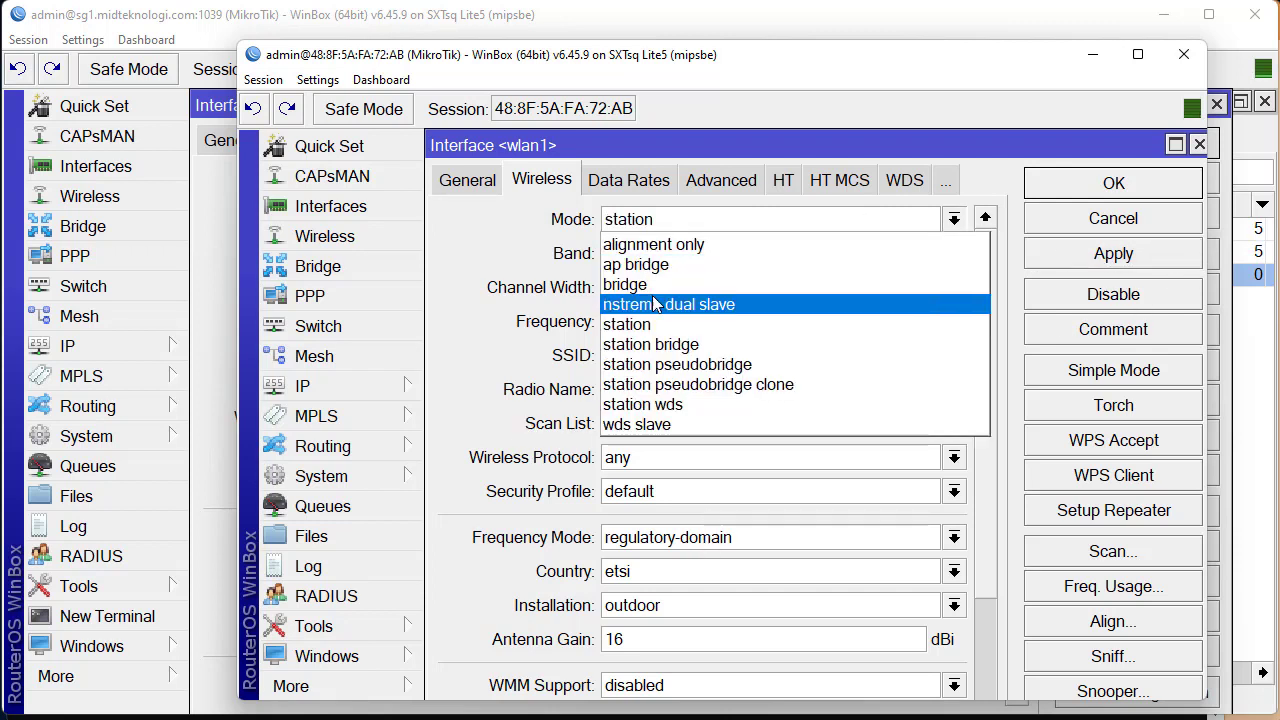
click(905, 344)
click(1162, 264)
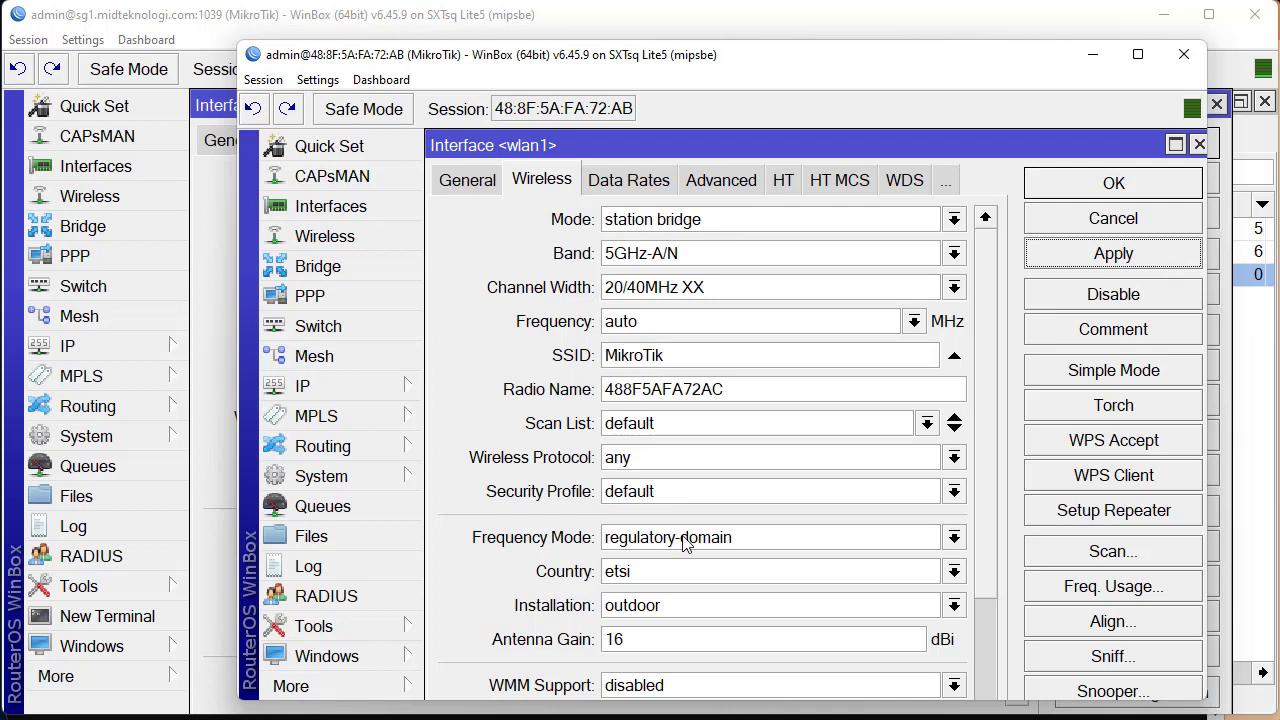
Try superchannel as the wlan1 frequency mode, and switch it back to regulatory-domain.
click(630, 545)
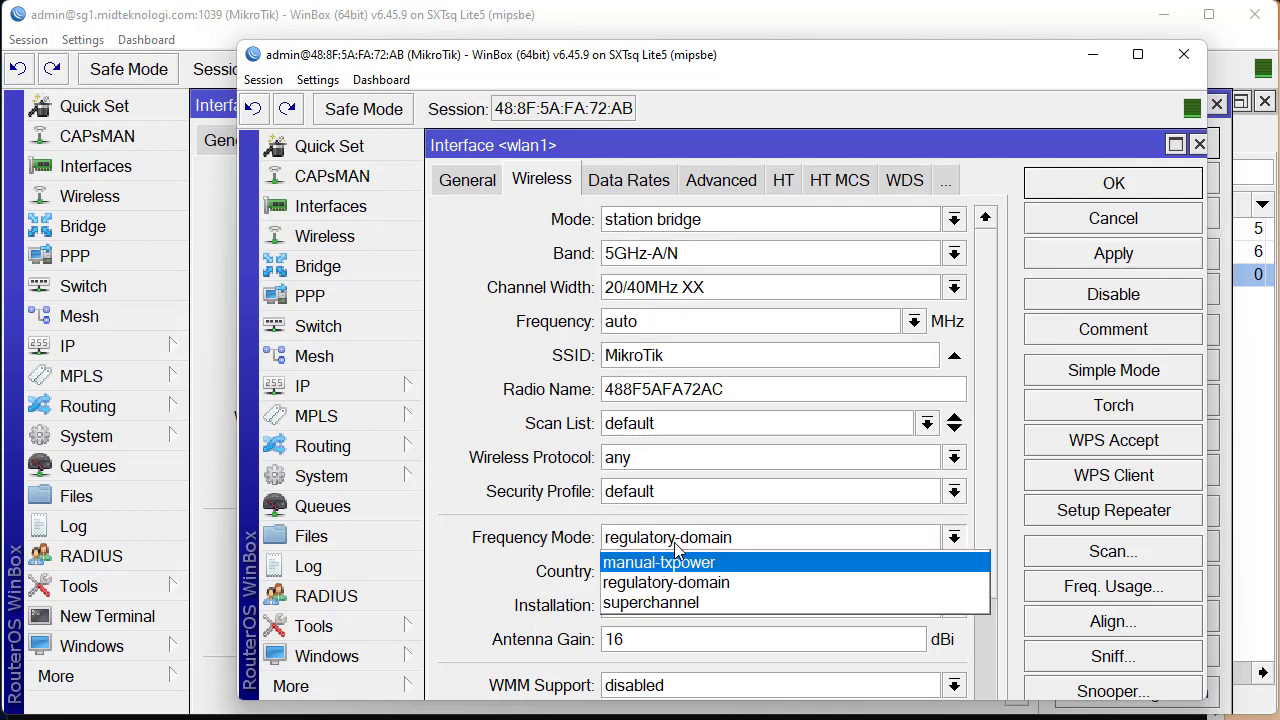
click(676, 542)
click(704, 545)
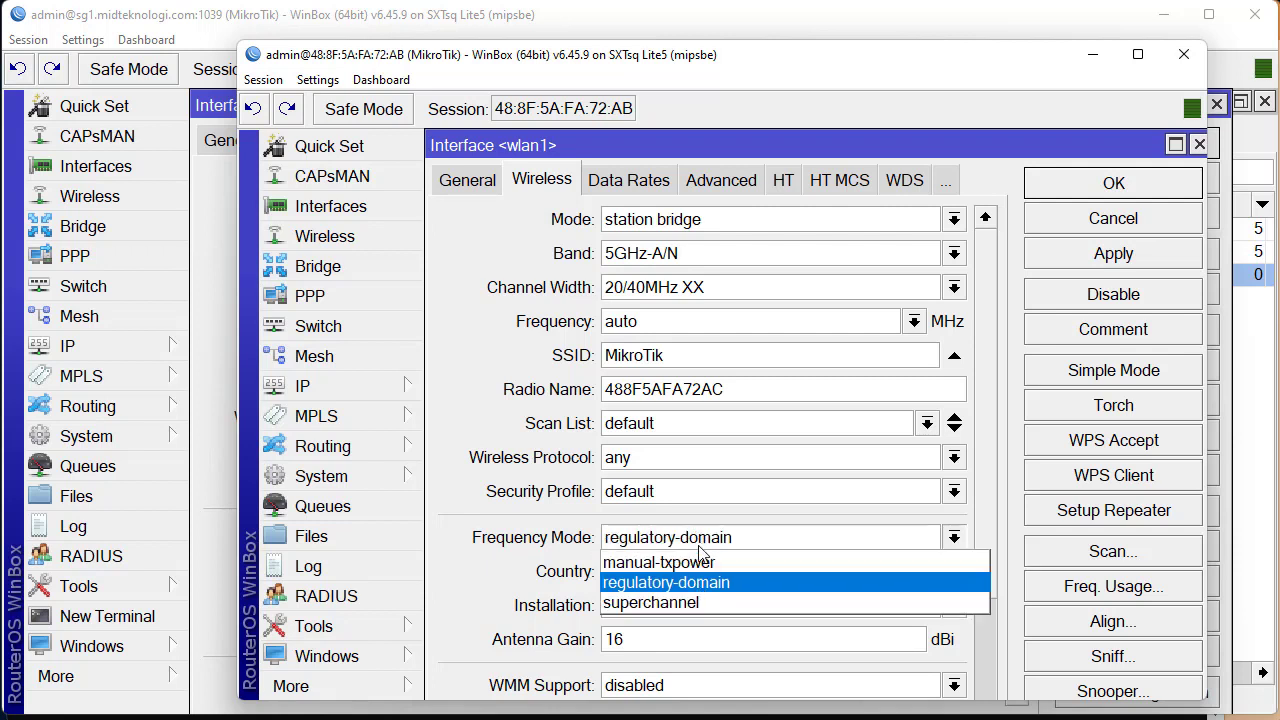
click(696, 602)
click(637, 546)
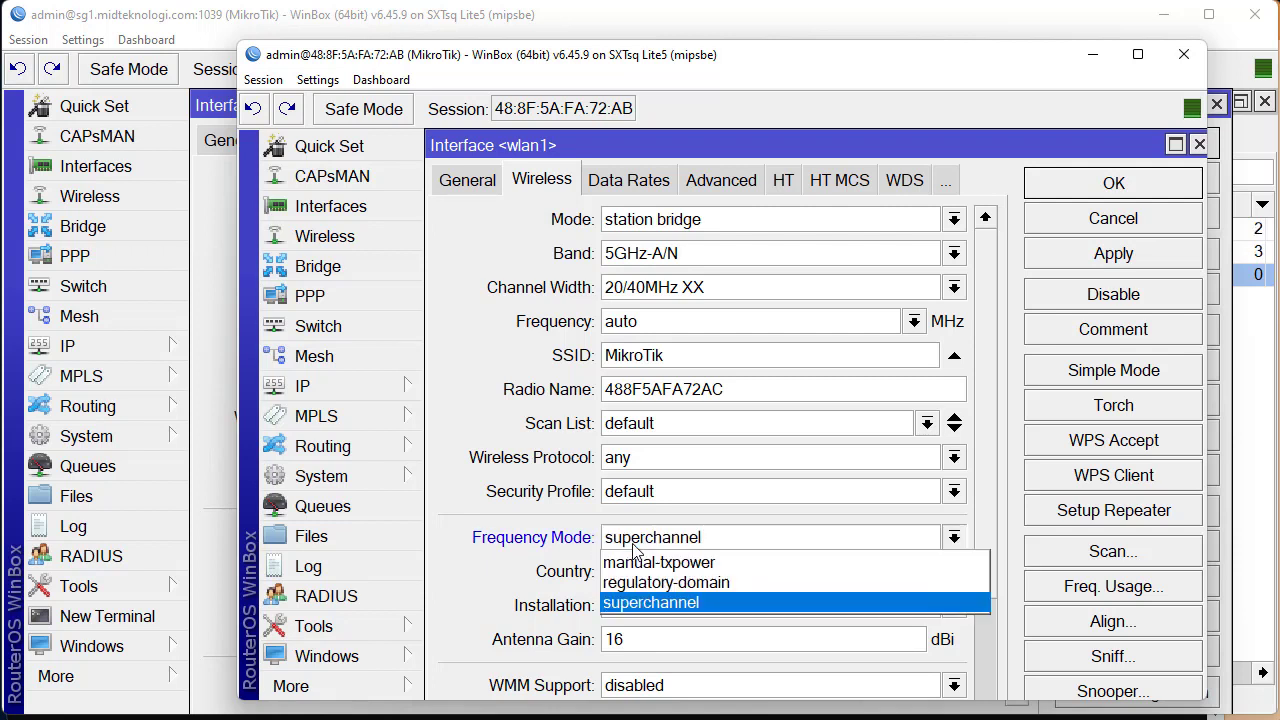
click(665, 583)
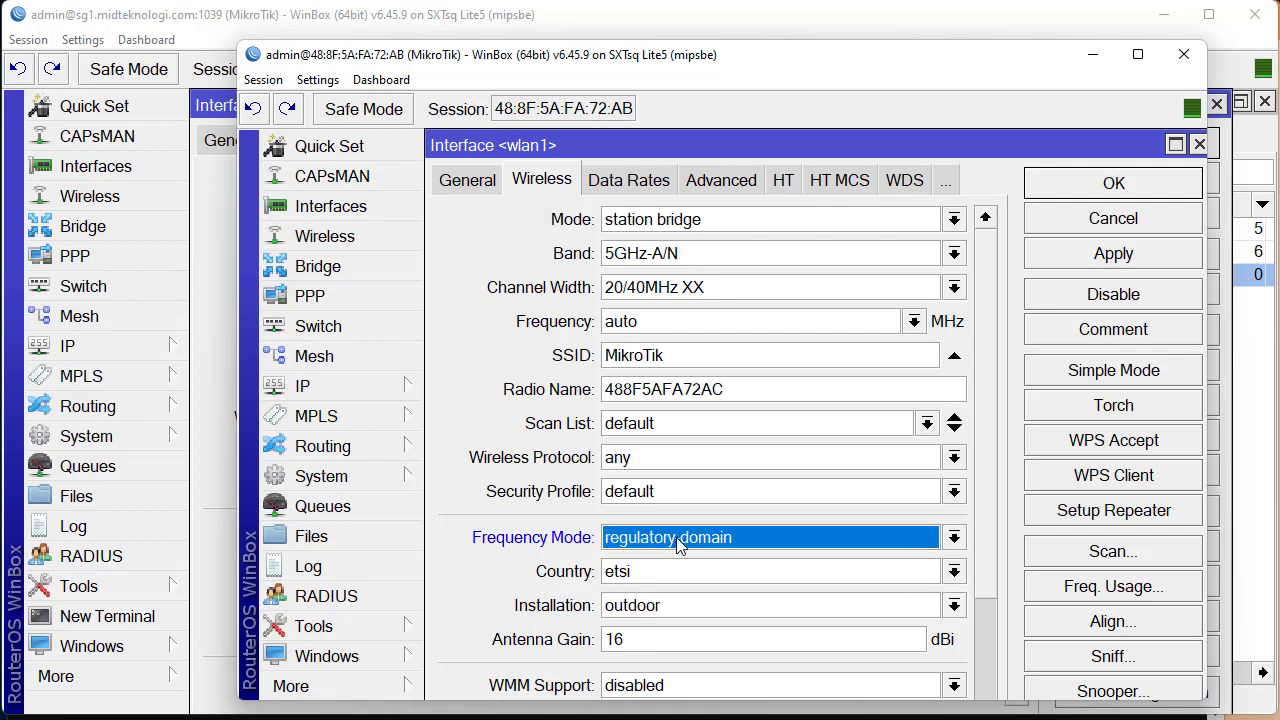
Try to choose Indonesia as the wlan1 country.
click(660, 575)
text(in)
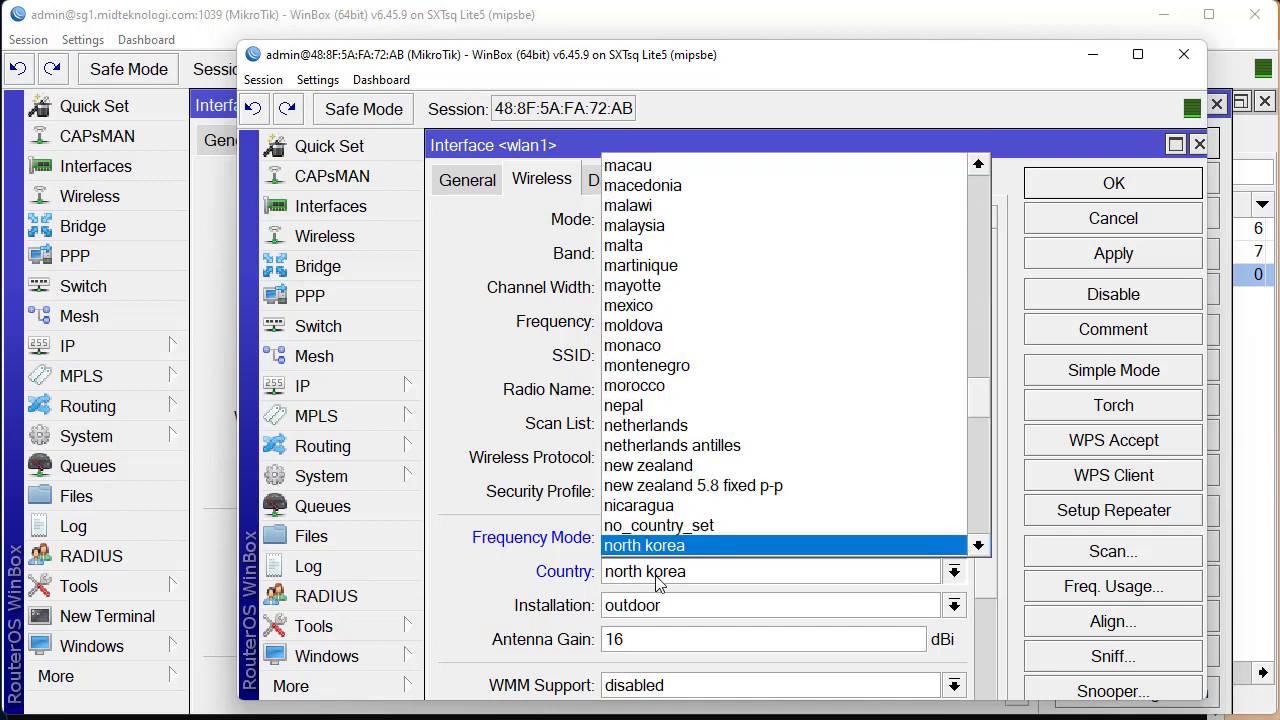
key(Return)
Set the second router's wlan1 frequency mode to superchannel and country to indonesia 5.7-5.8, and apply the changes.
click(679, 536)
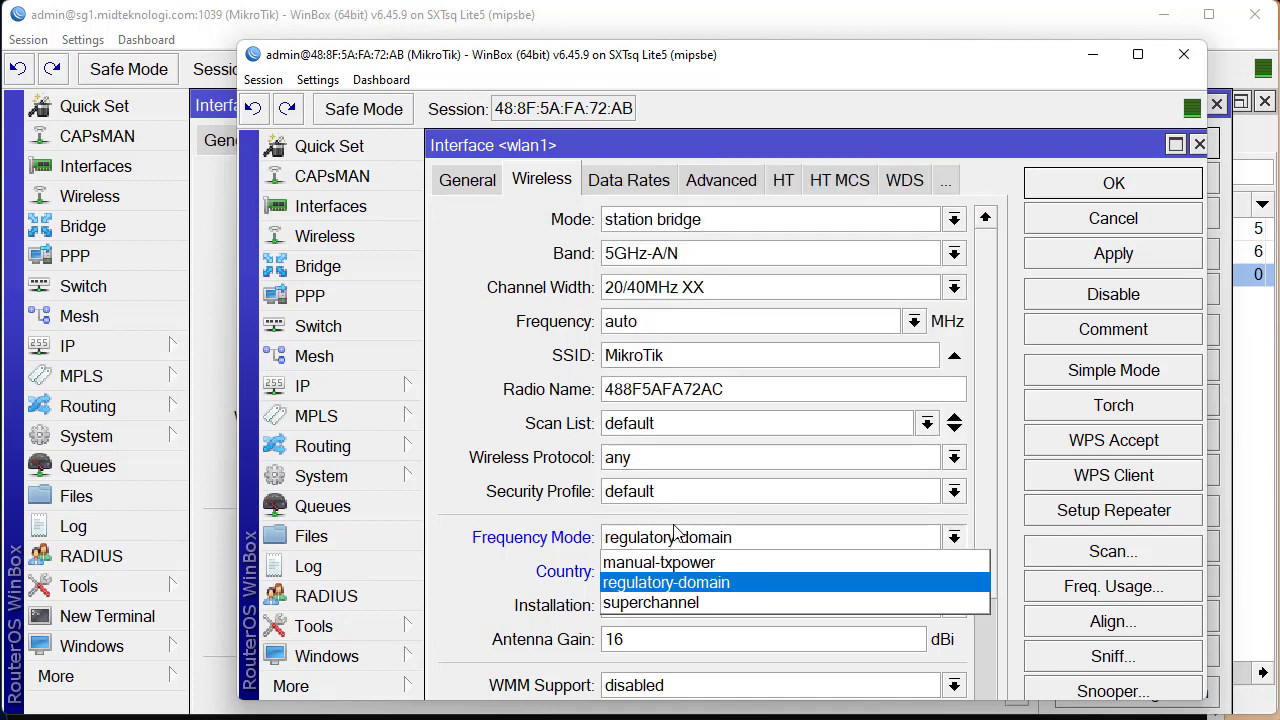
click(690, 603)
click(698, 576)
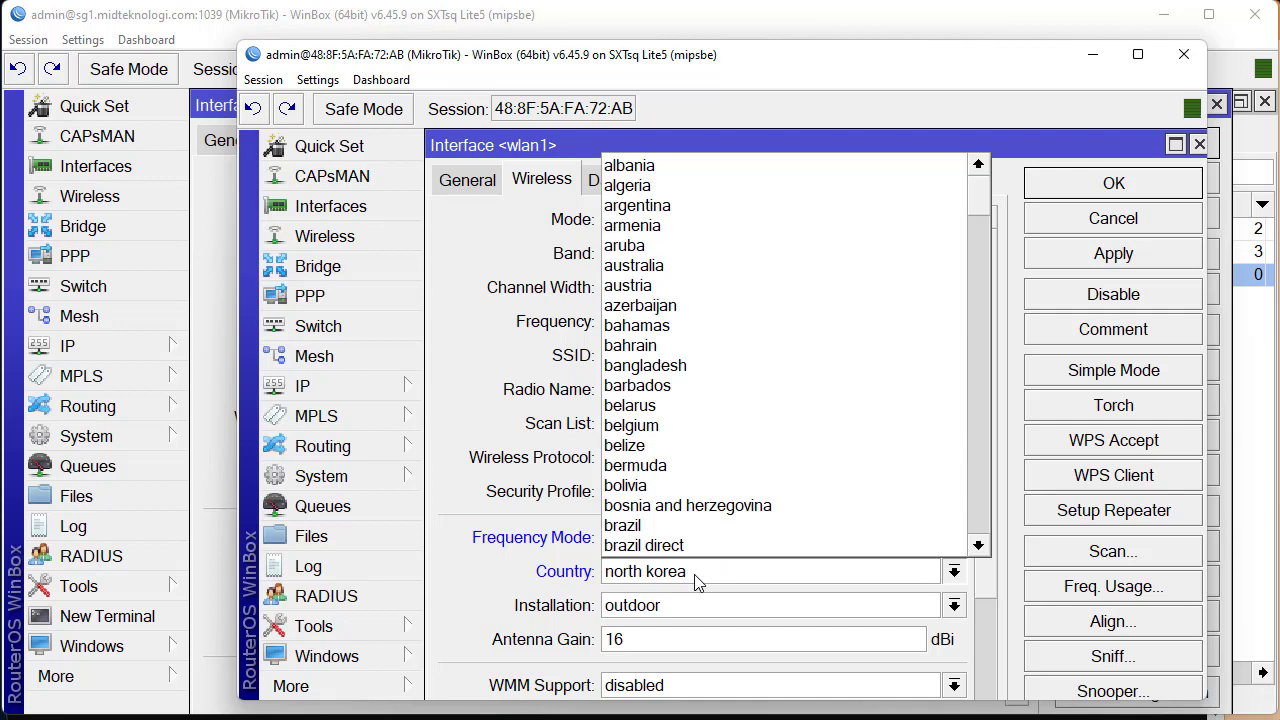
key(i)
key(i)
key(i)
key(i)
key(i)
key(Up)
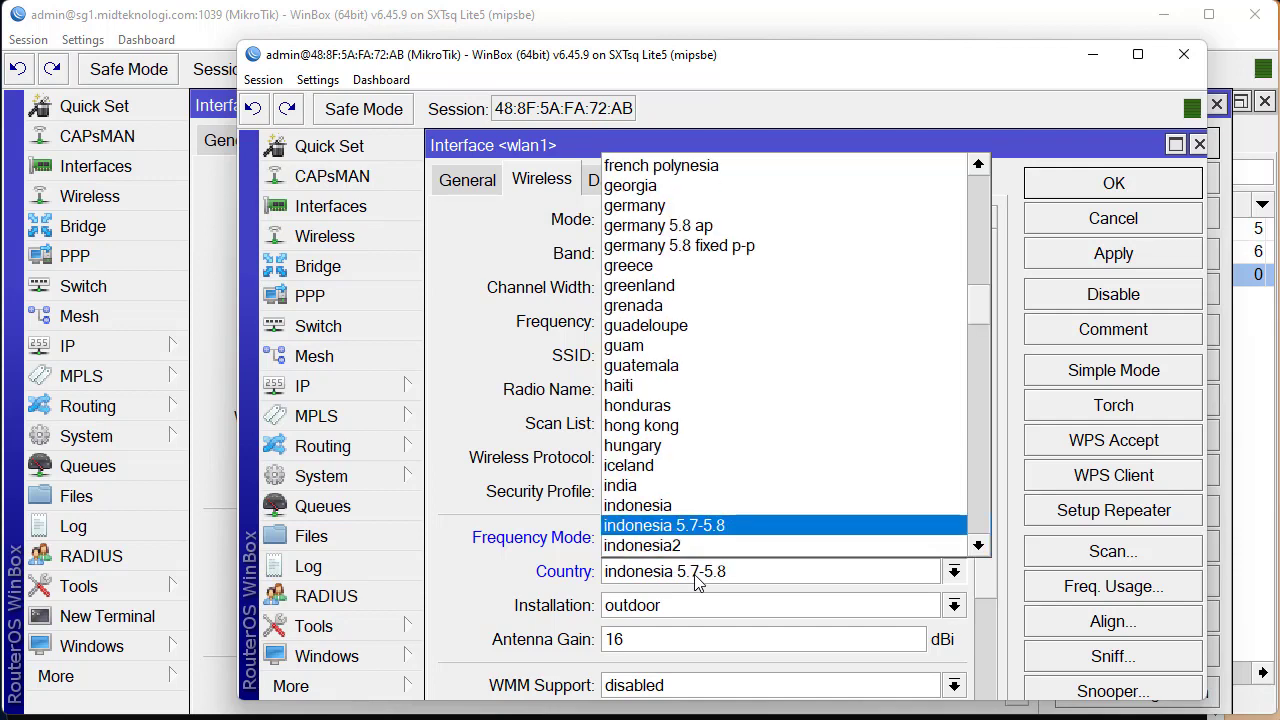
key(Return)
click(1045, 263)
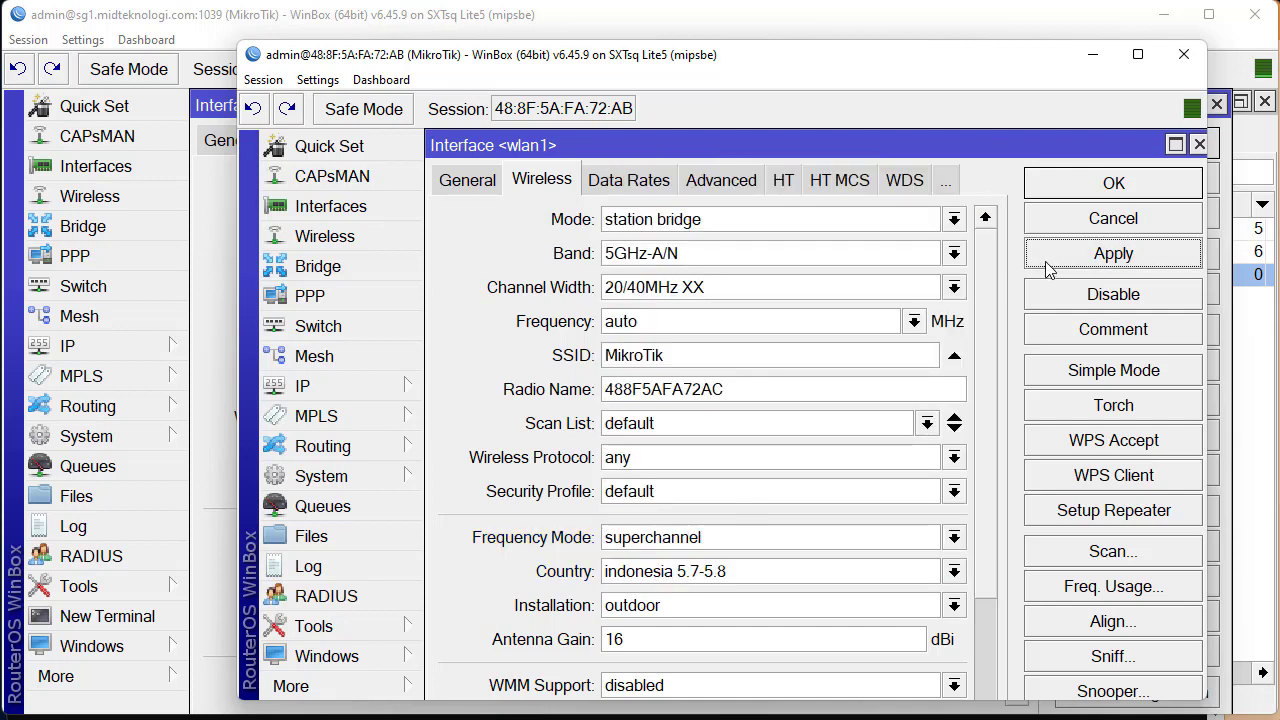
Move the second router's window aside and set its wlan1 frequency to 5805, copied from the first router.
drag(549, 60, 613, 32)
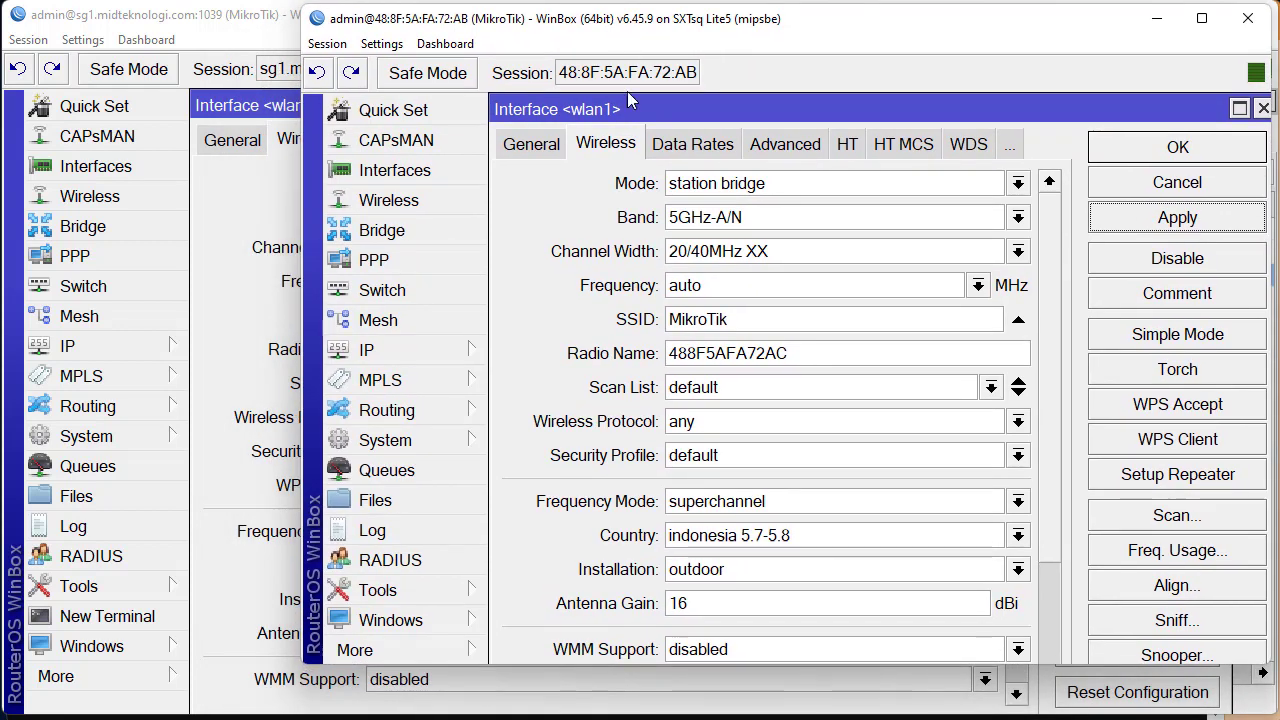
click(618, 178)
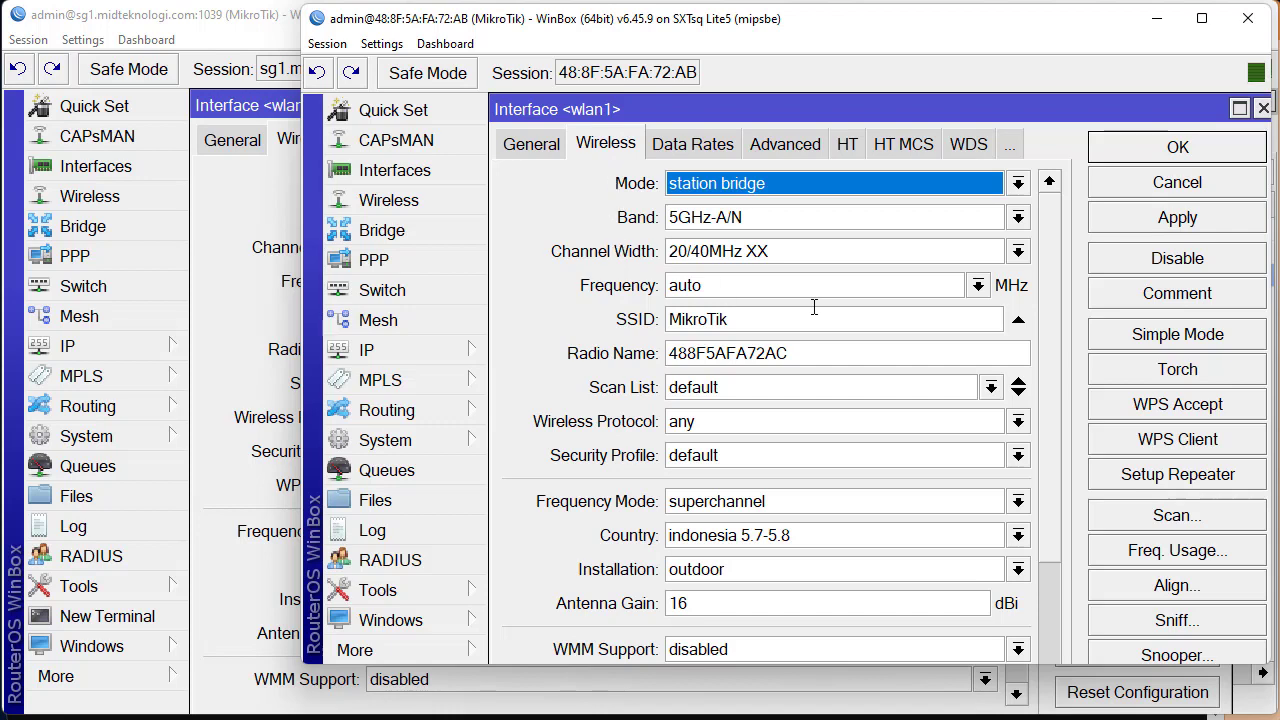
click(270, 357)
click(446, 292)
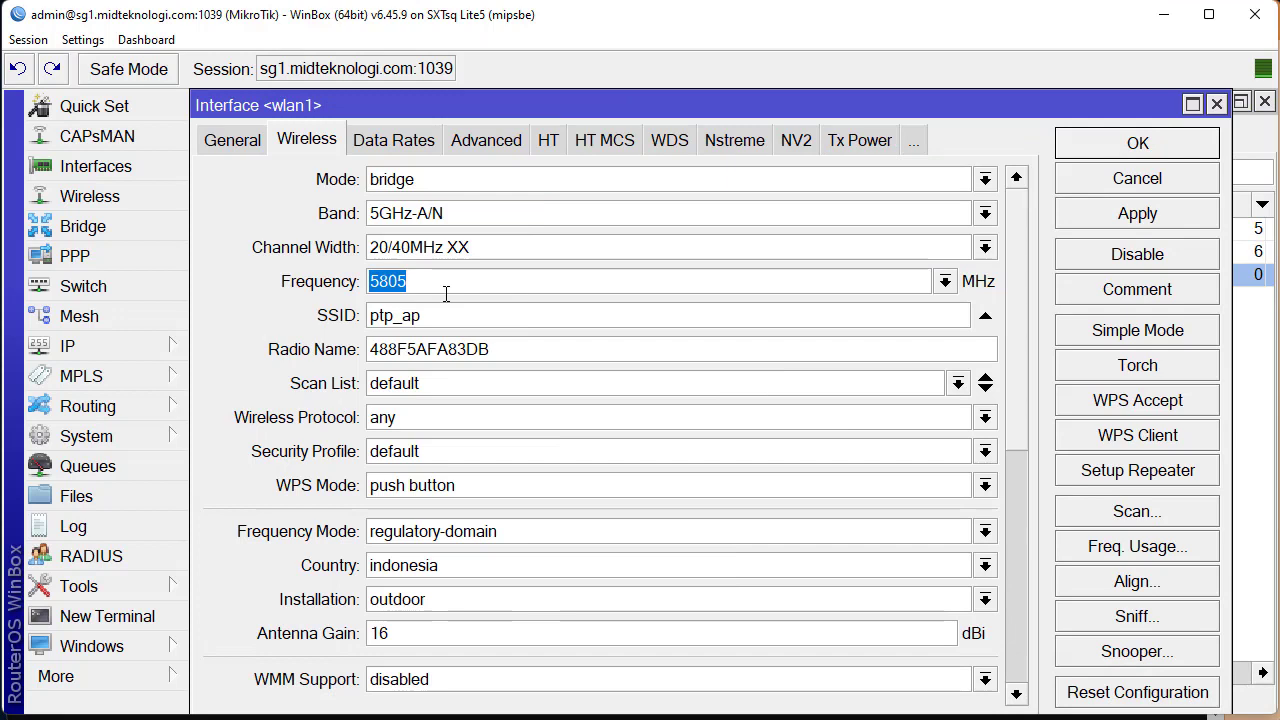
key(ctrl+c)
key(alt+Tab)
click(770, 289)
key(ctrl+v)
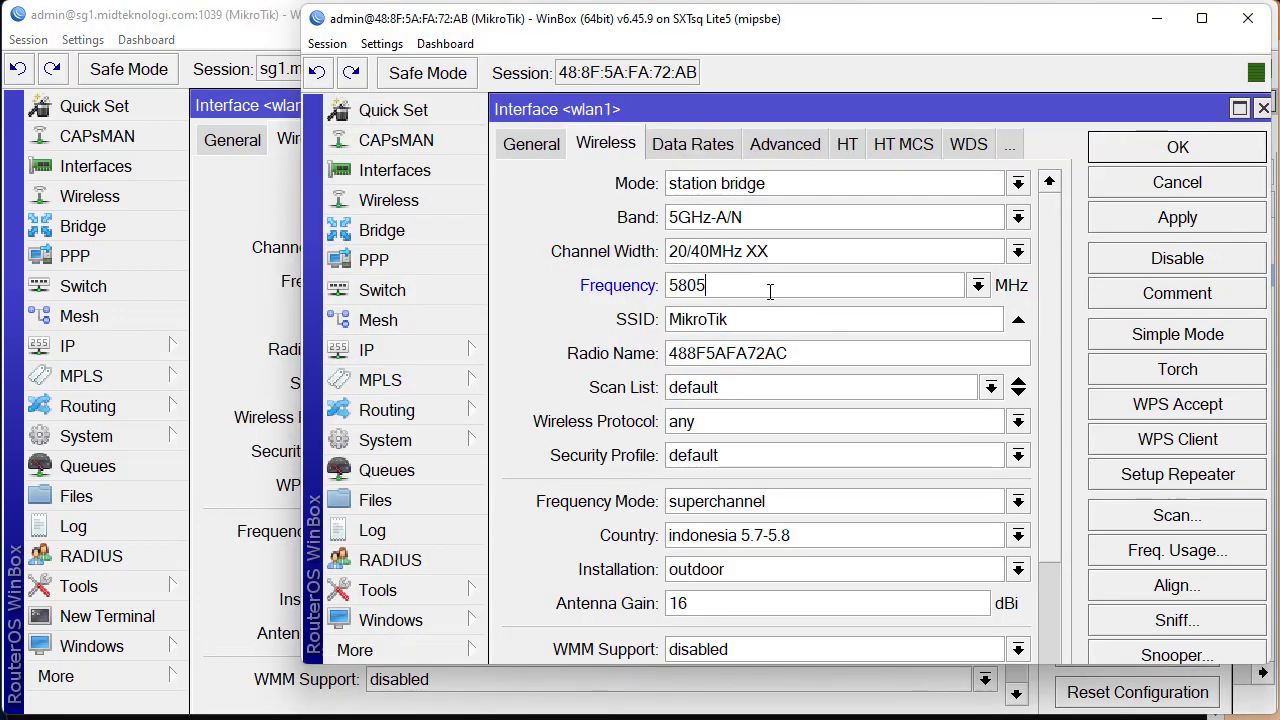
Copy the SSID ptp_ap from the first router into the second router's wlan1 and apply the settings.
double_click(770, 318)
key(alt+Tab)
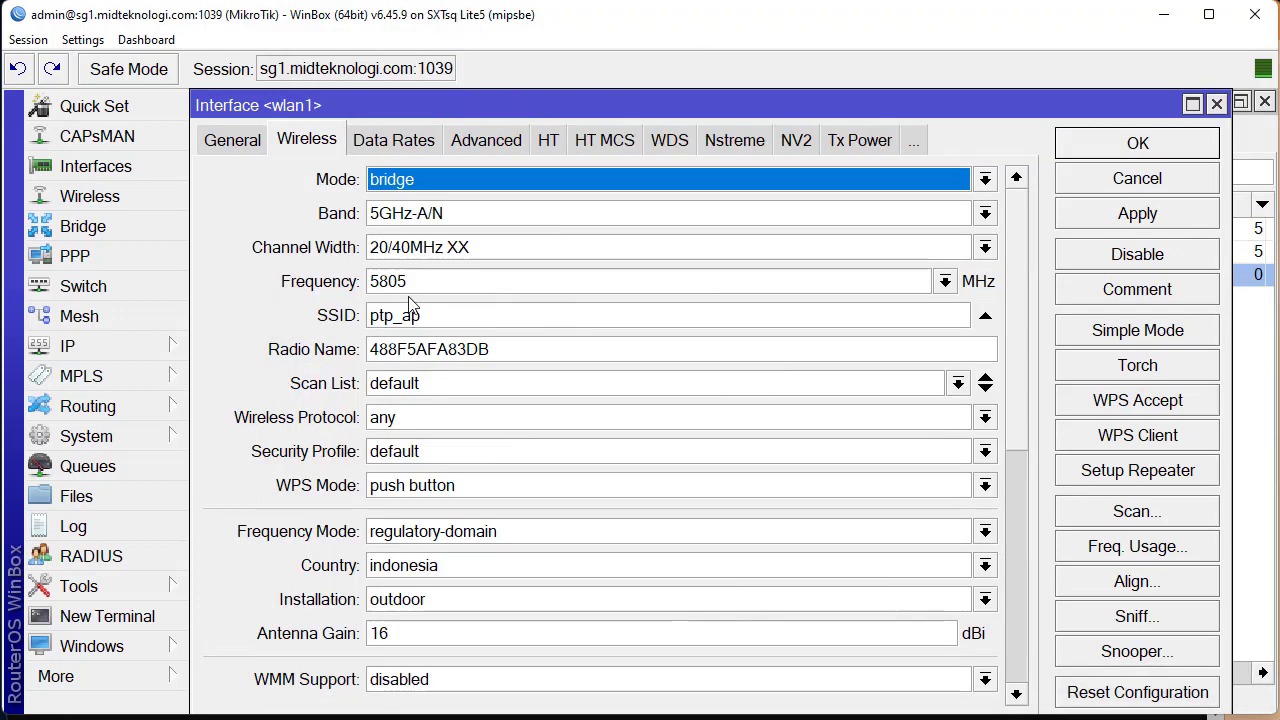
double_click(436, 316)
key(ctrl+c)
key(alt+Tab)
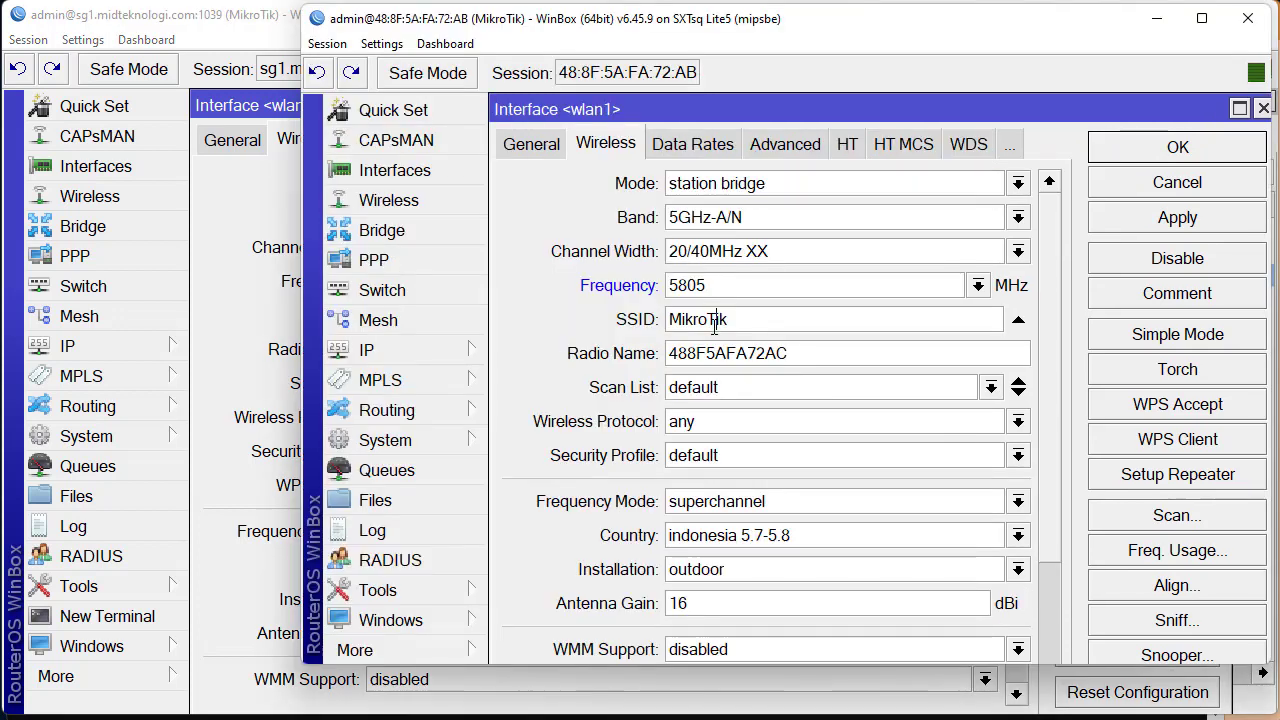
key(ctrl+v)
click(1119, 227)
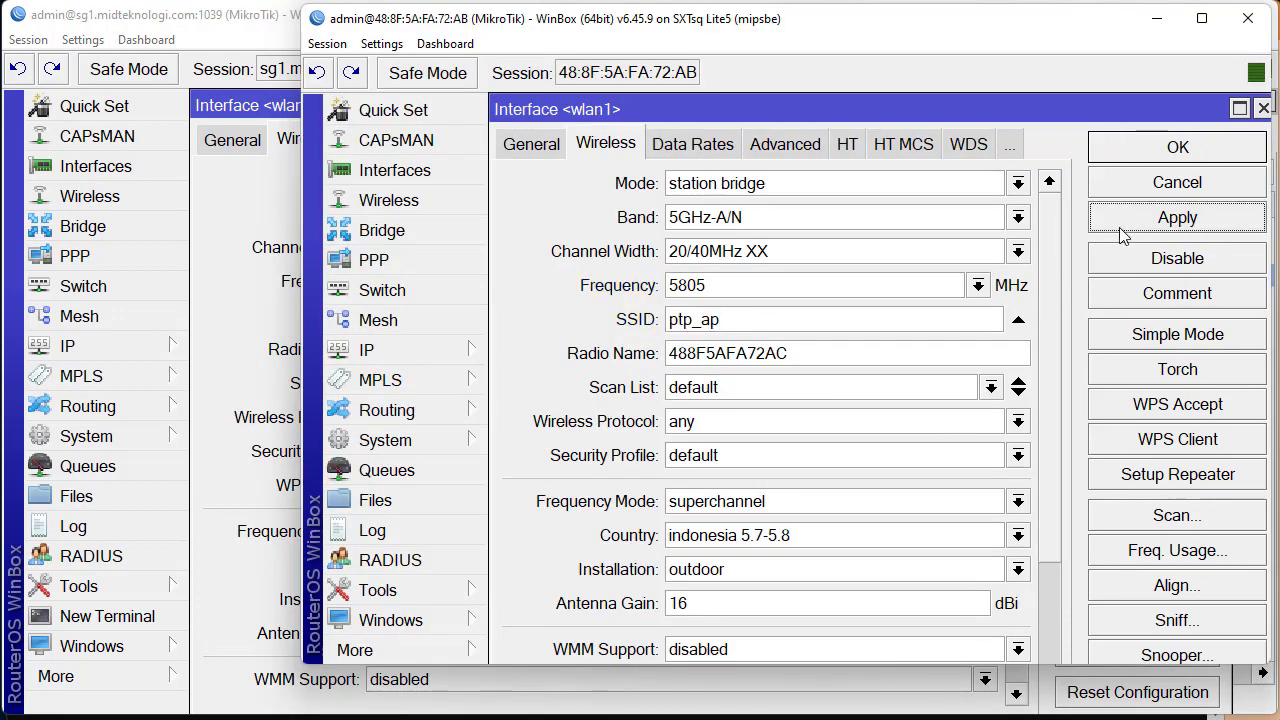
Set the second router's wlan1 radio name to Client_PTP.
double_click(928, 350)
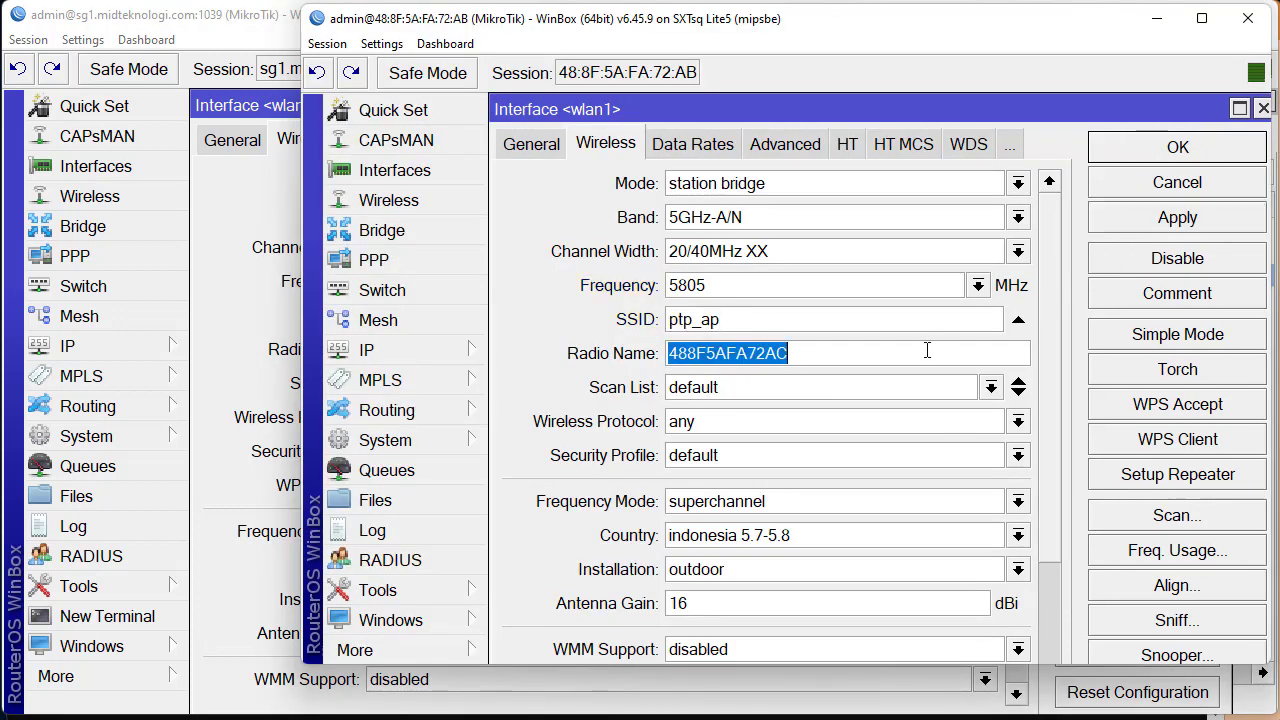
text(Client_PTP)
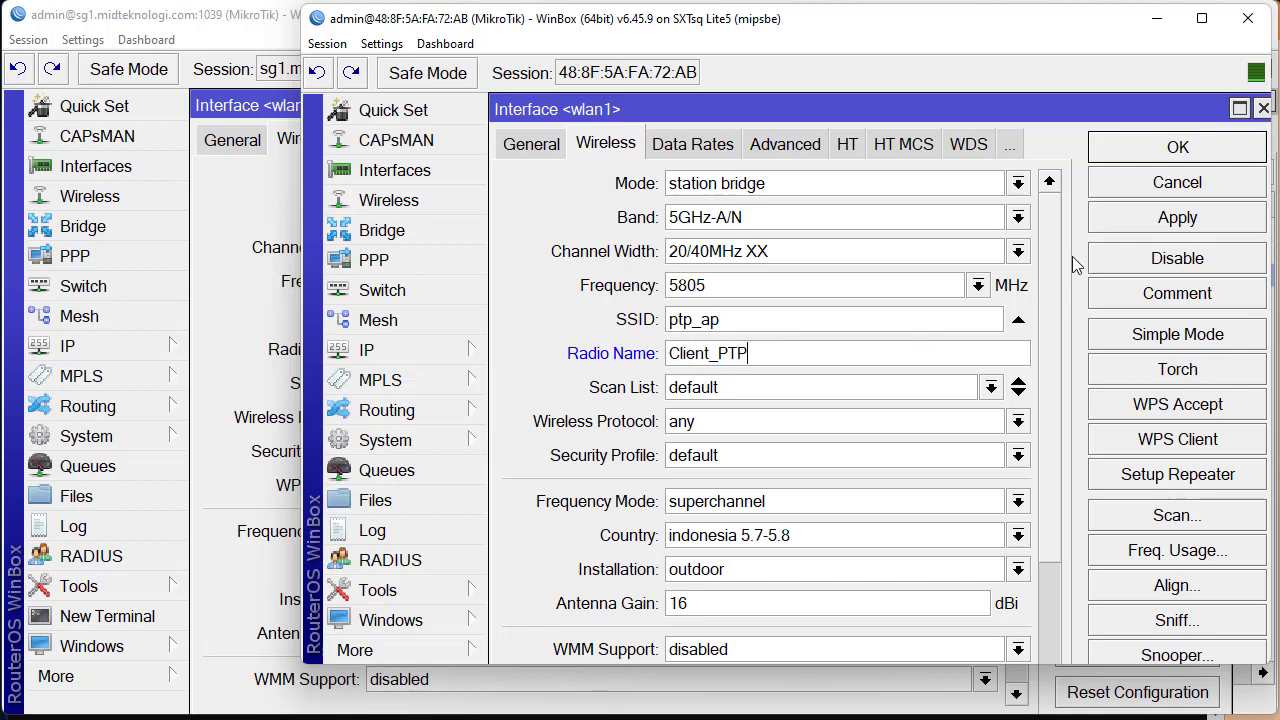
Apply the radio name, then set the second router's wlan1 scan list to 5800-5810 and apply the settings.
click(1109, 222)
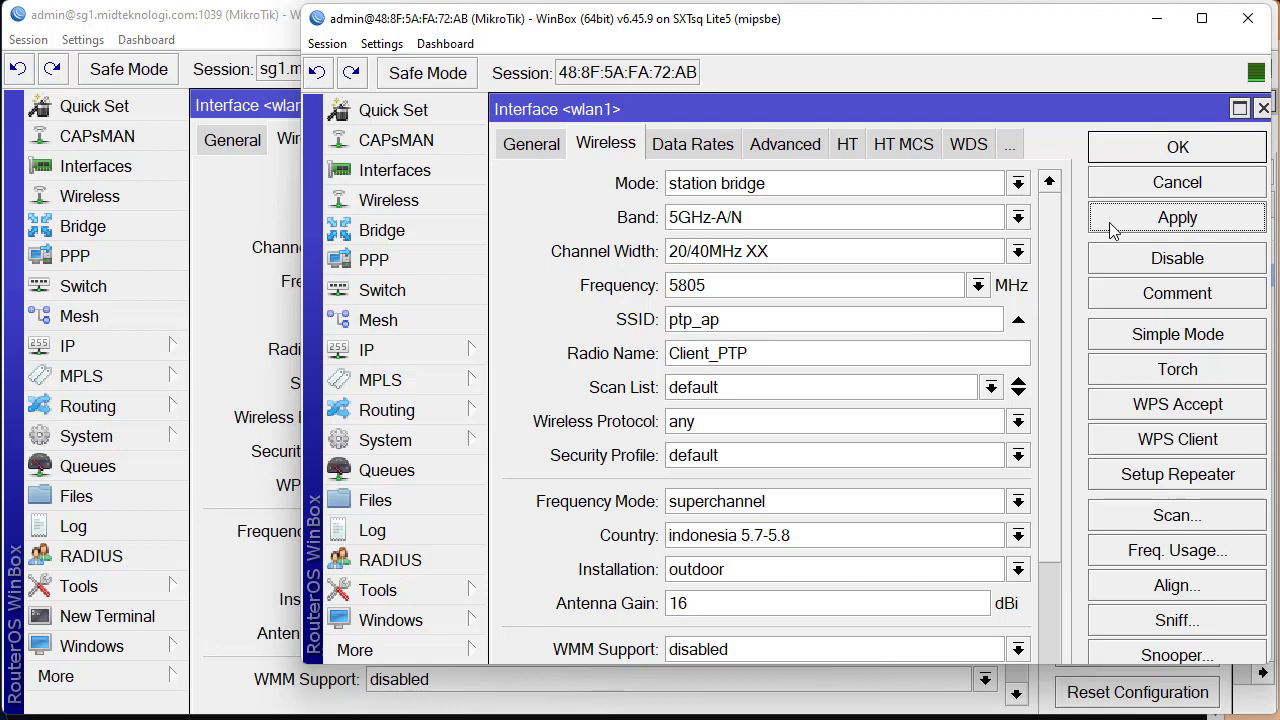
double_click(738, 389)
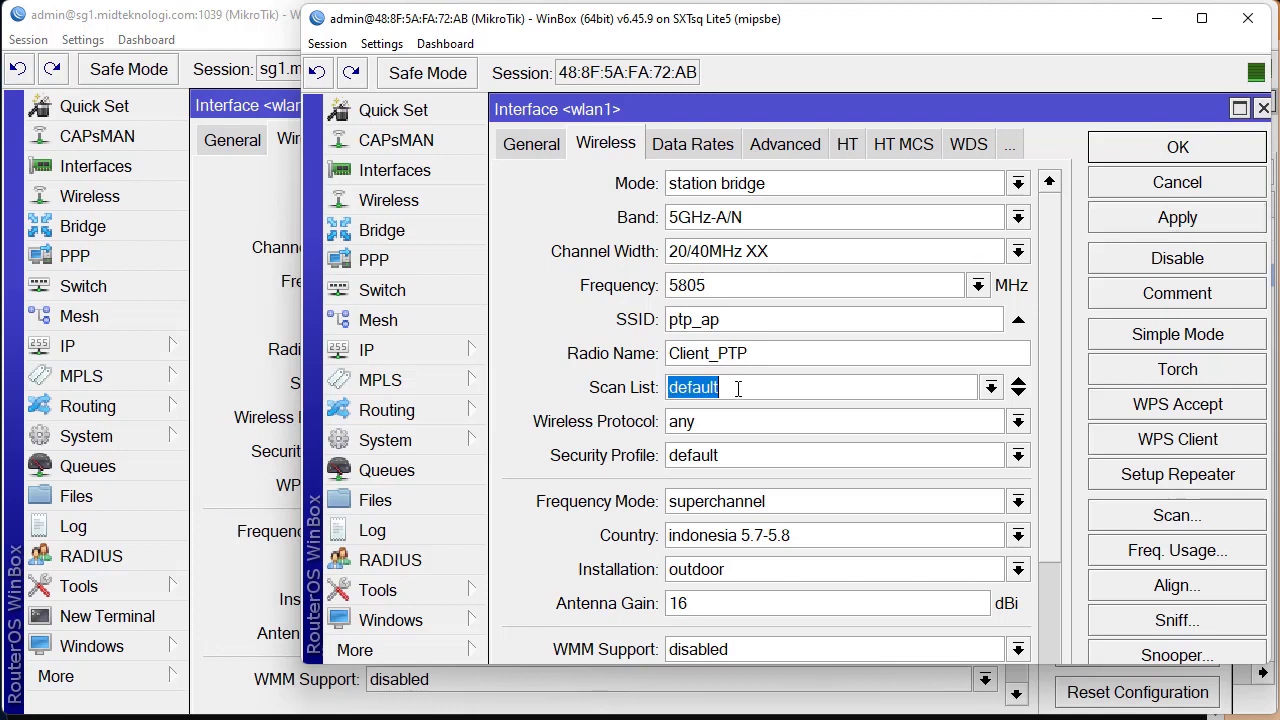
text(5800-)
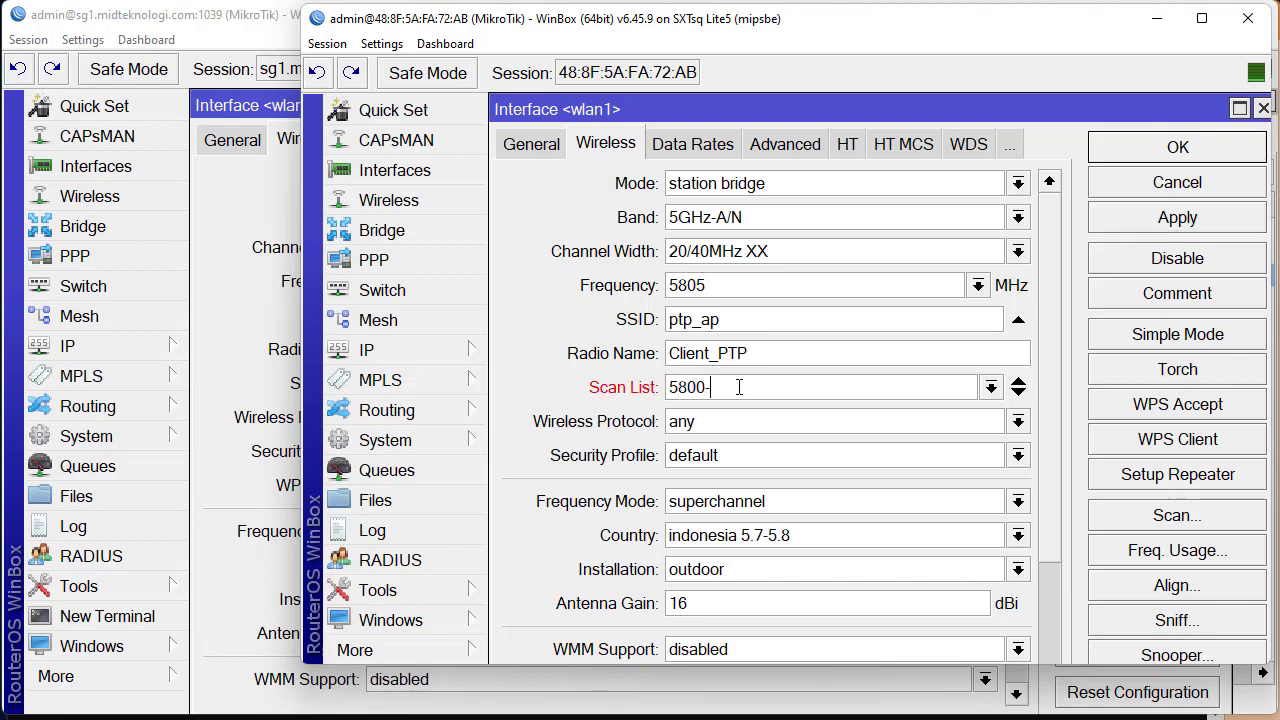
text(5810)
click(1104, 215)
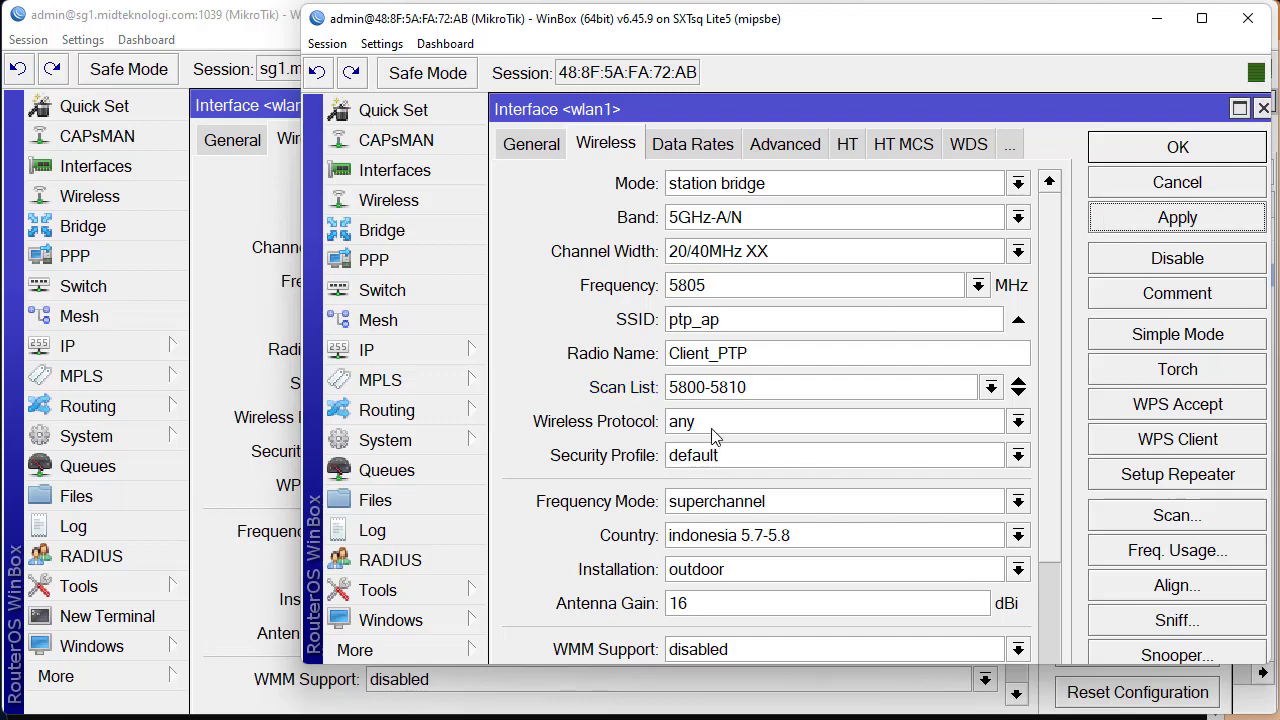
scroll(1045, 390, down, 5)
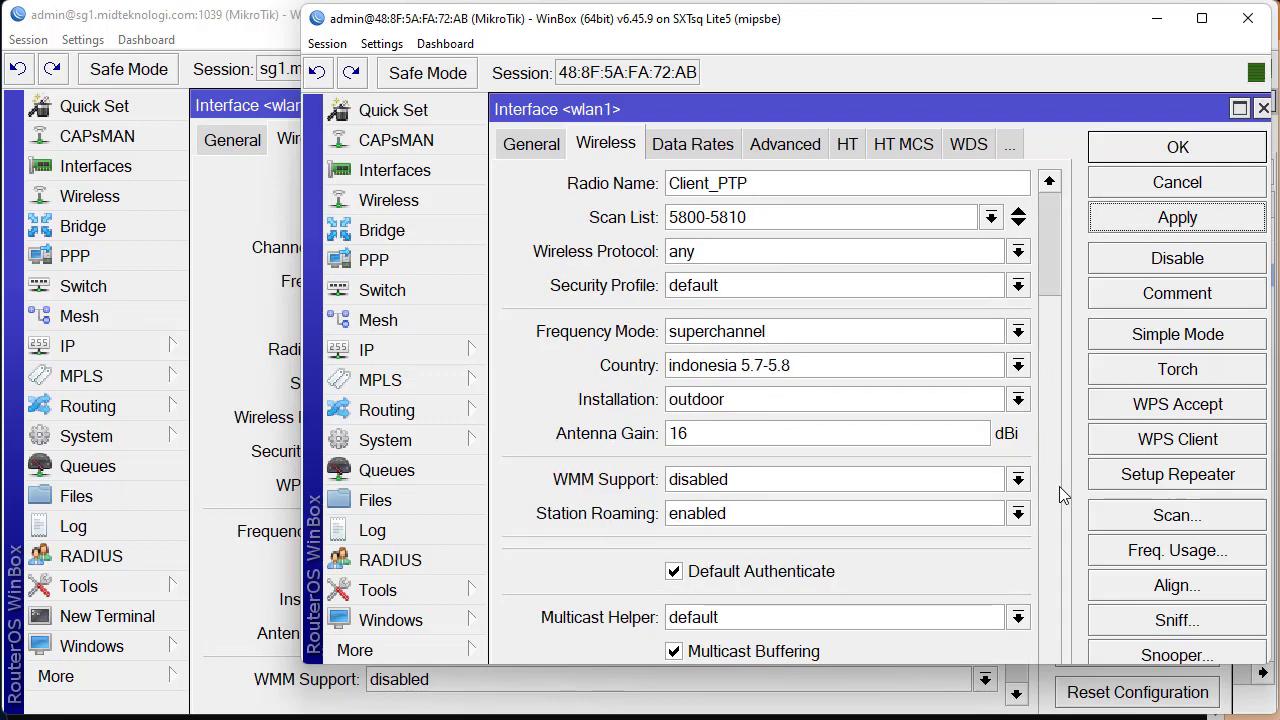
scroll(1059, 486, up, 5)
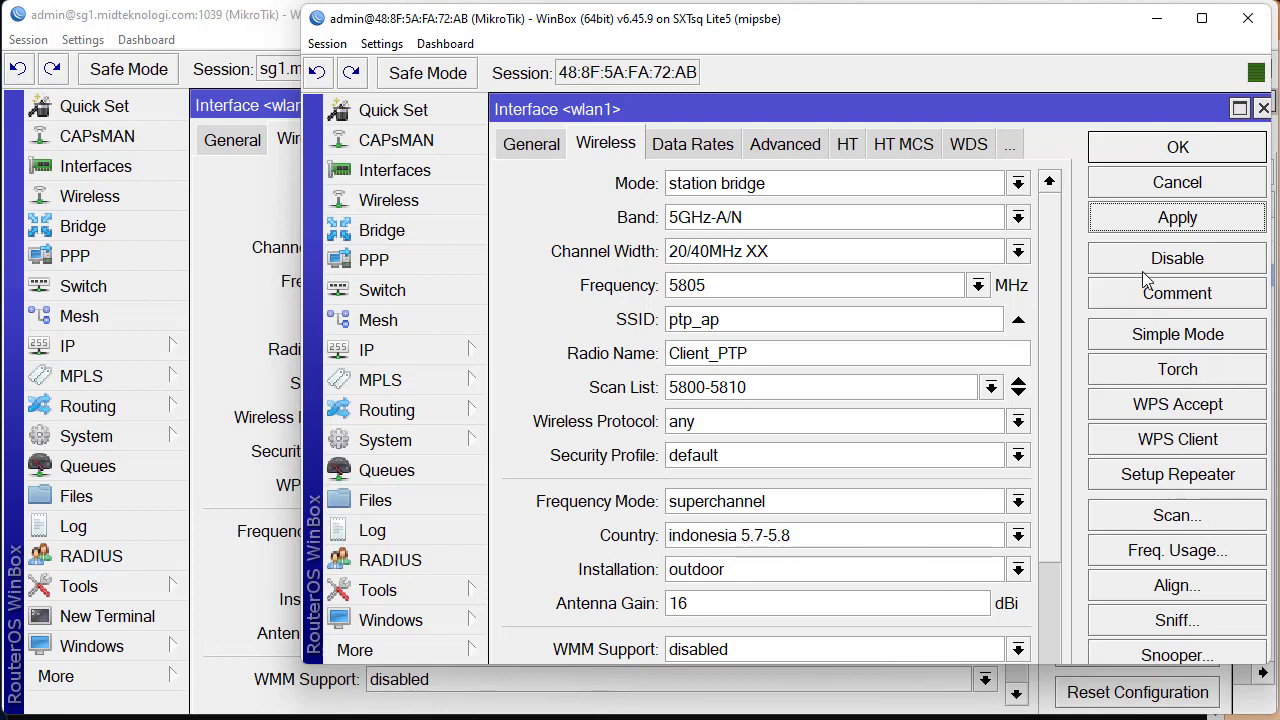
click(1157, 224)
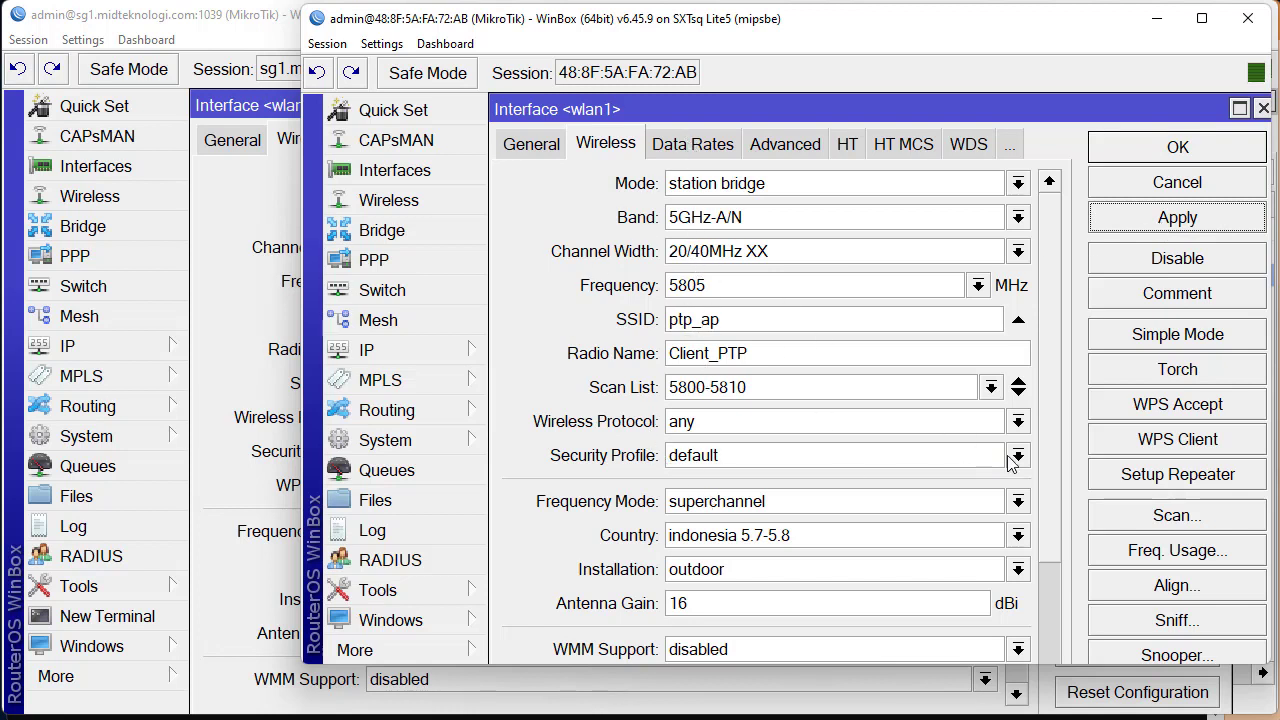
Compare the wlan1 mode on both routers and close the second router's wlan1 settings.
click(211, 256)
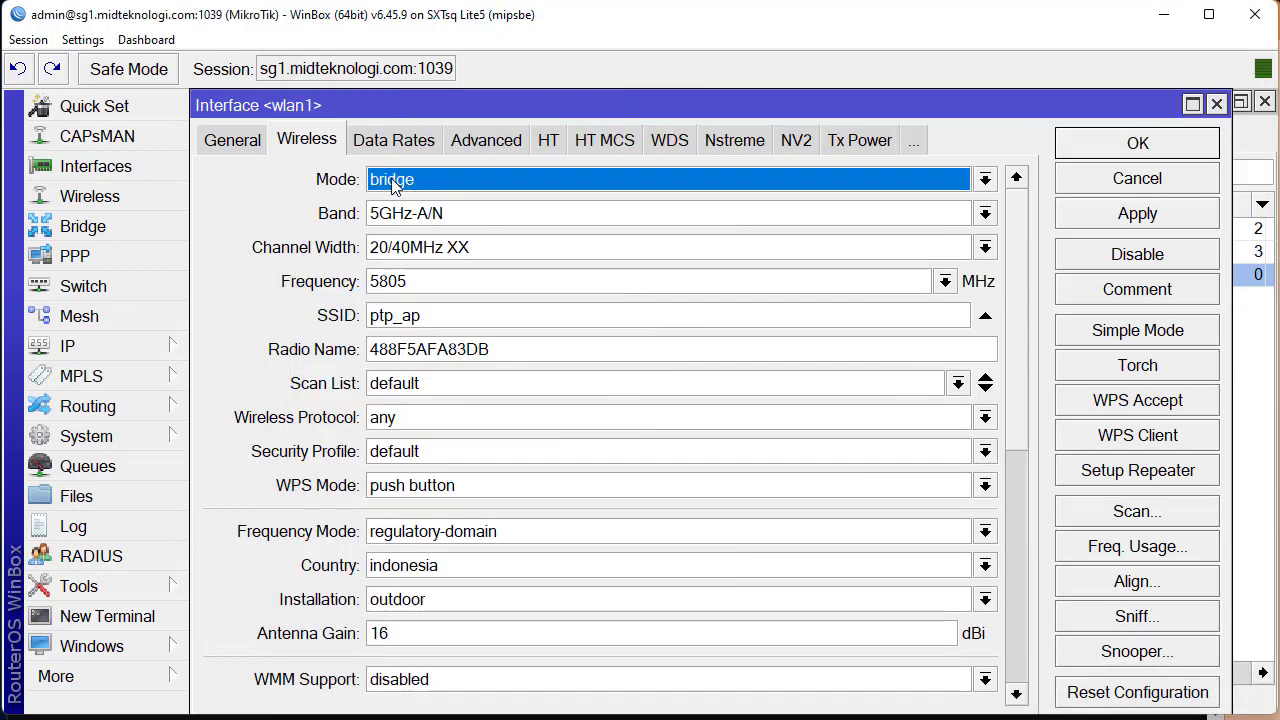
key(alt+Tab)
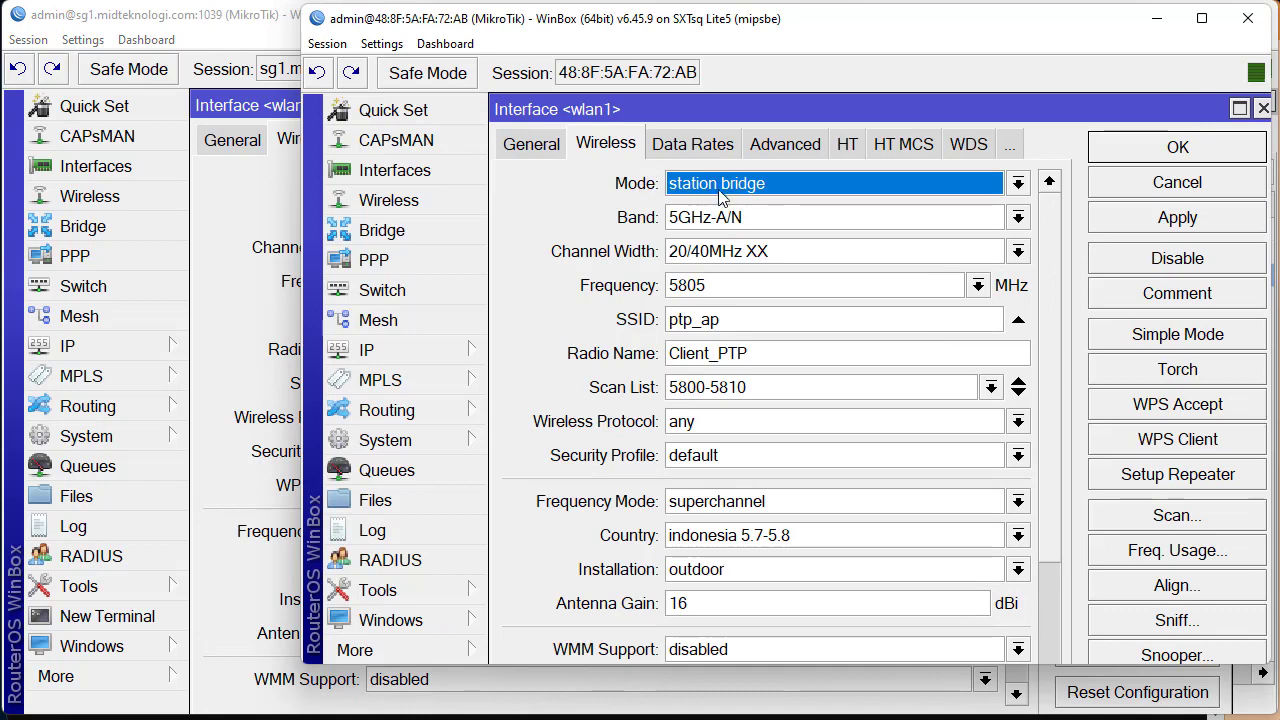
click(1110, 157)
click(1006, 400)
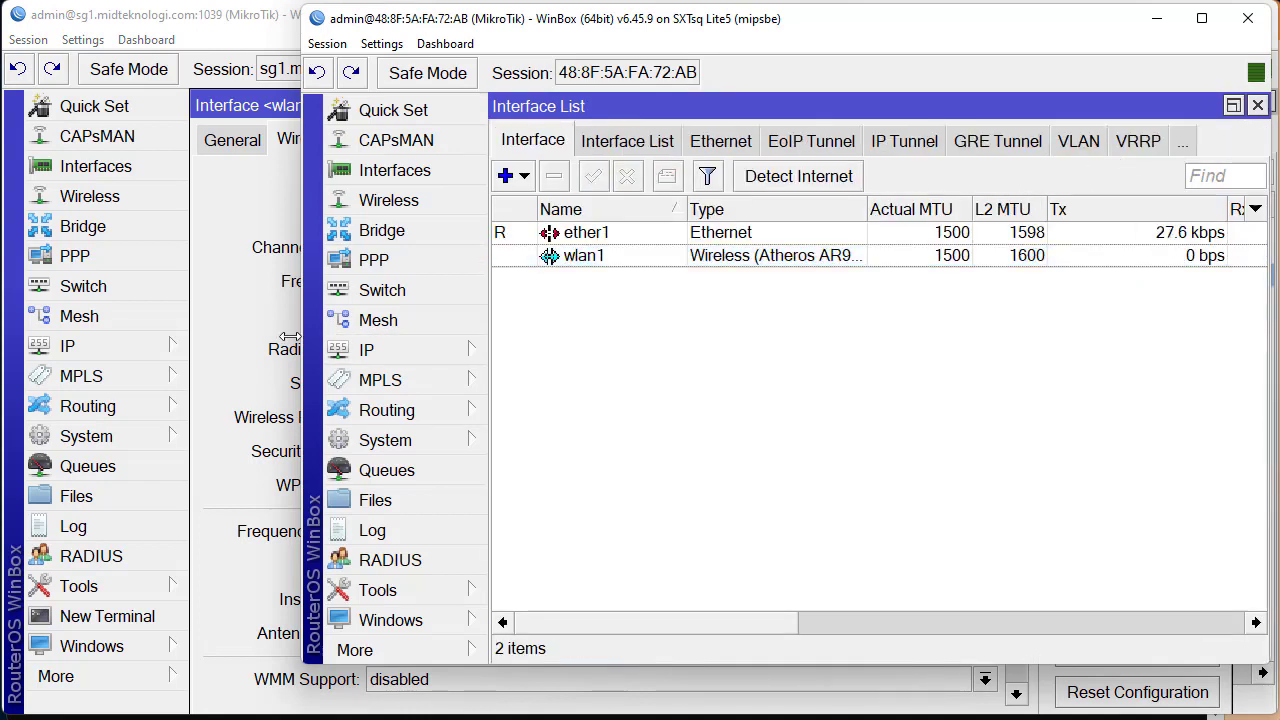
Open the bridge1 entry in the first router's IP address list and copy its address, 192.168.9.3/24.
click(160, 346)
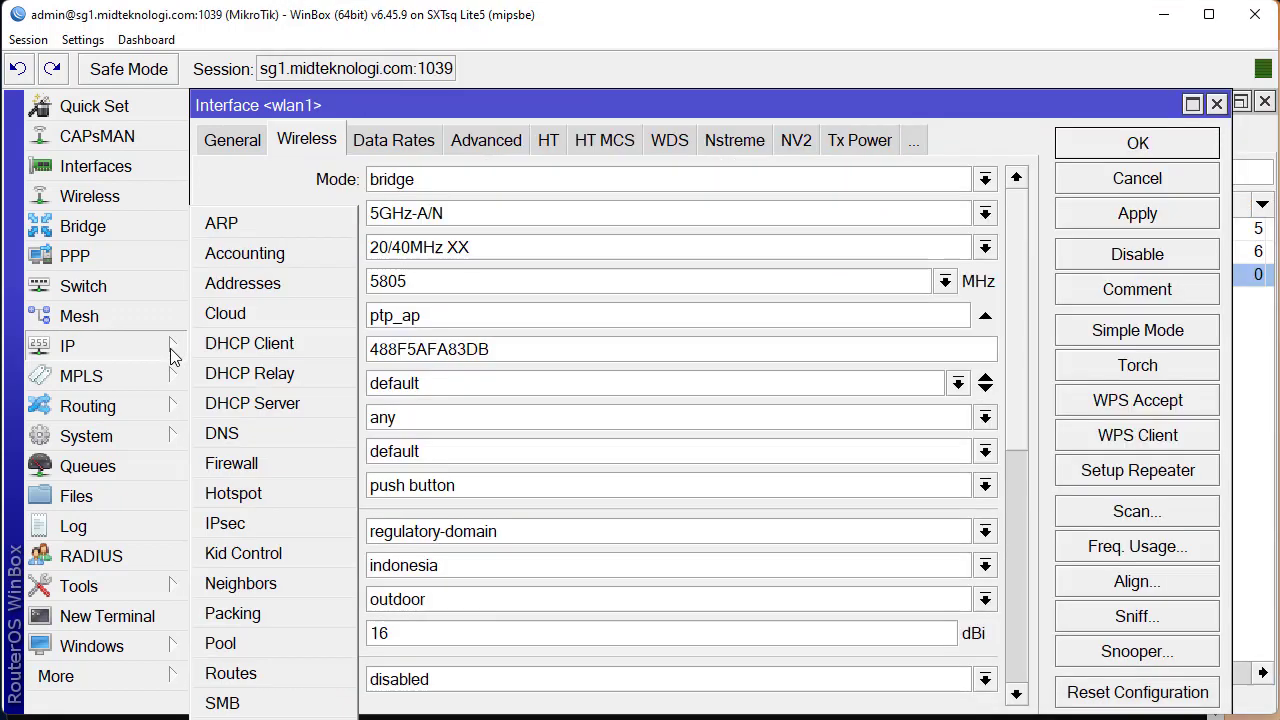
click(243, 284)
double_click(618, 198)
key(ctrl+c)
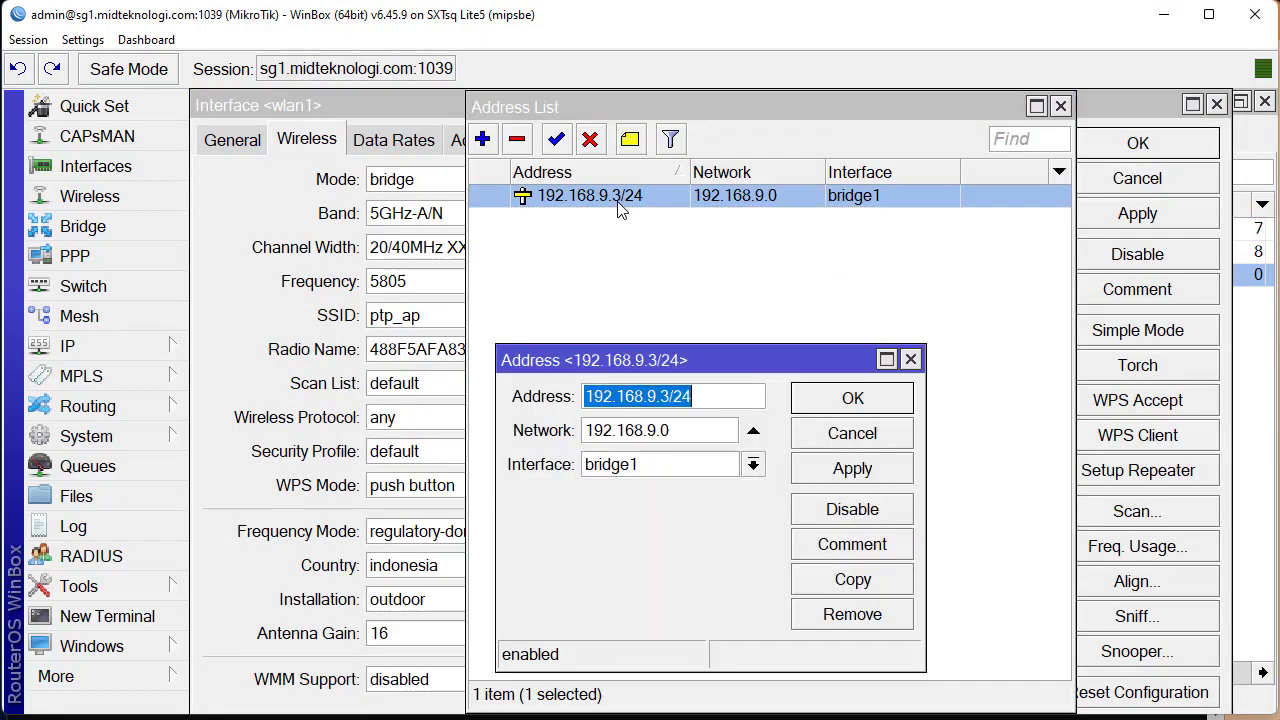
key(alt+Tab)
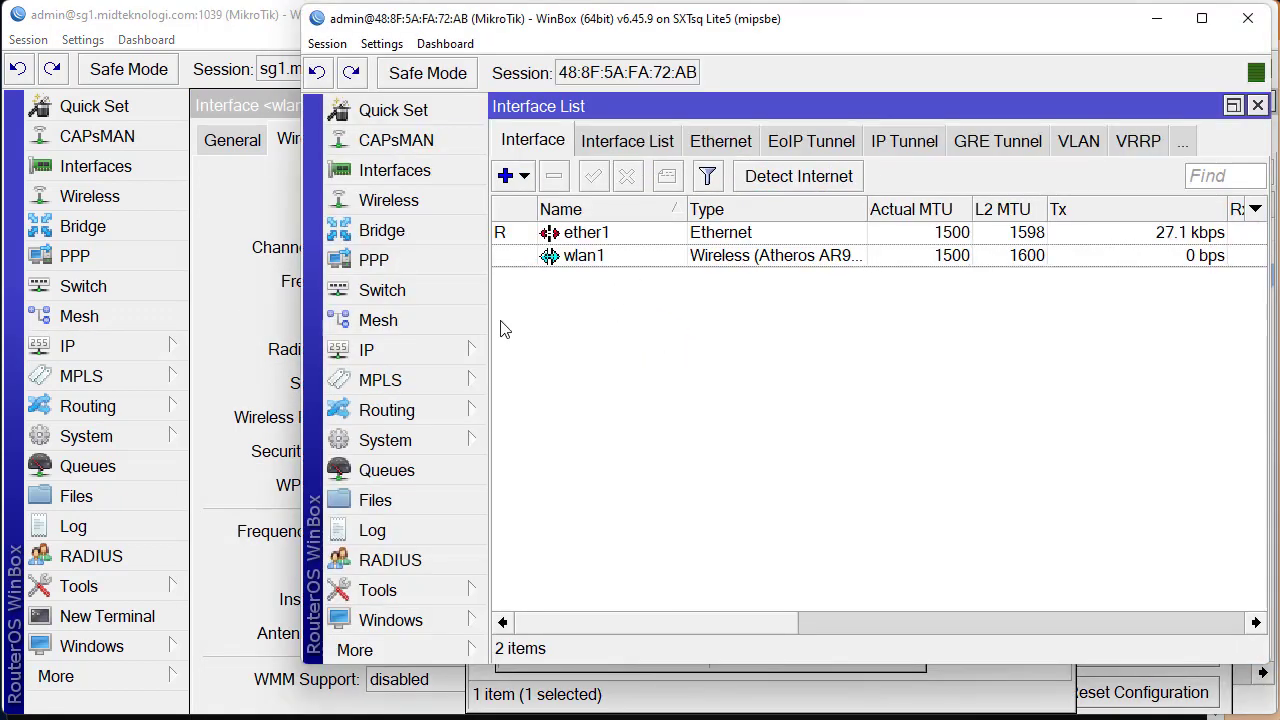
click(478, 349)
click(520, 283)
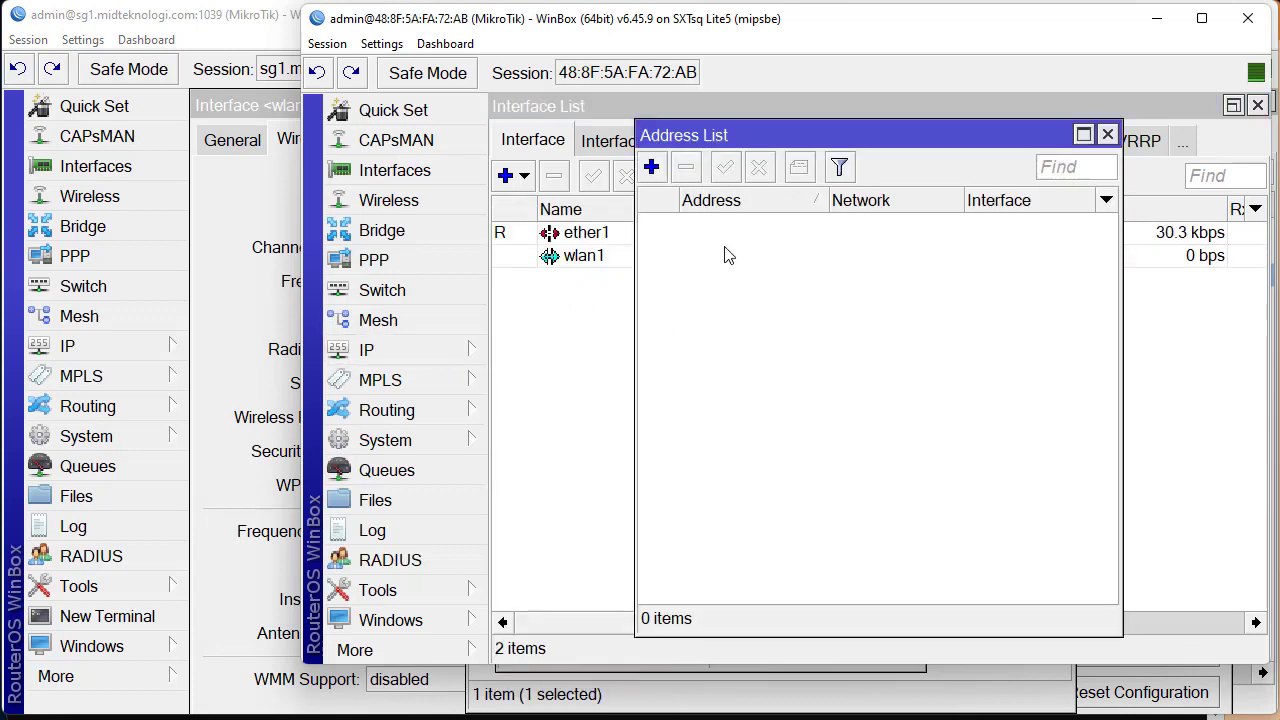
click(651, 170)
key(ctrl+v)
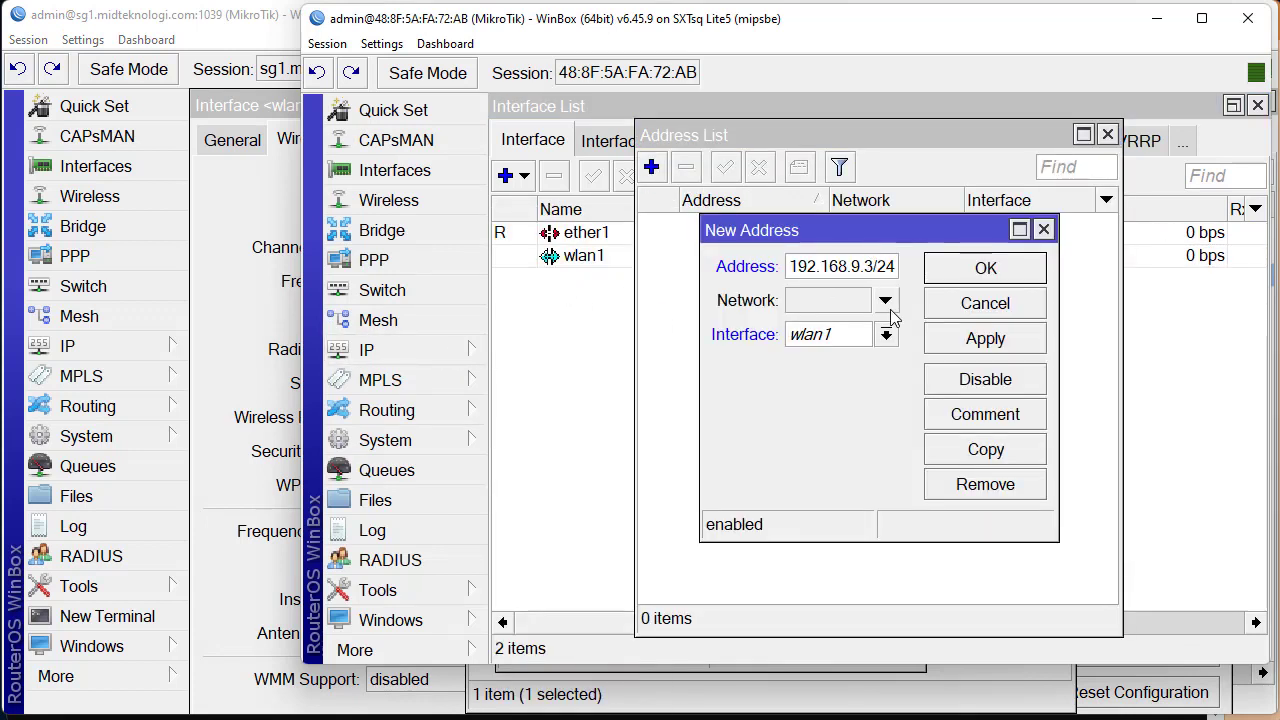
click(886, 336)
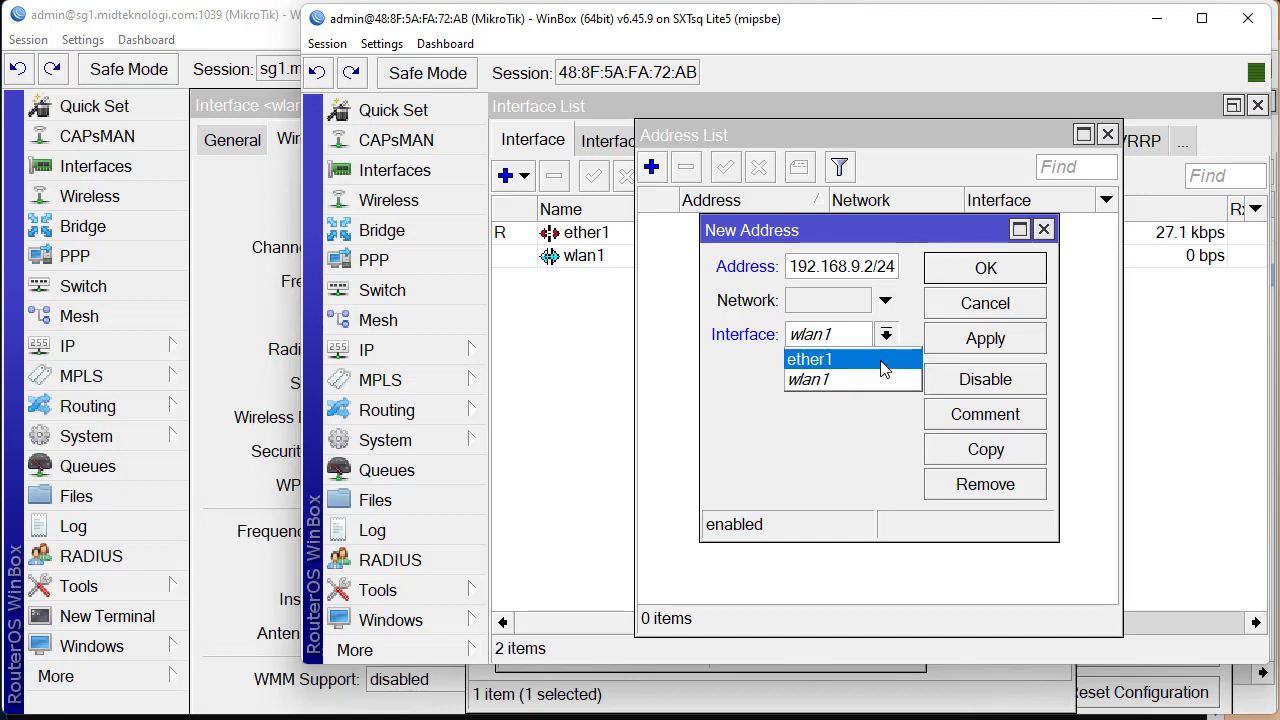
click(886, 336)
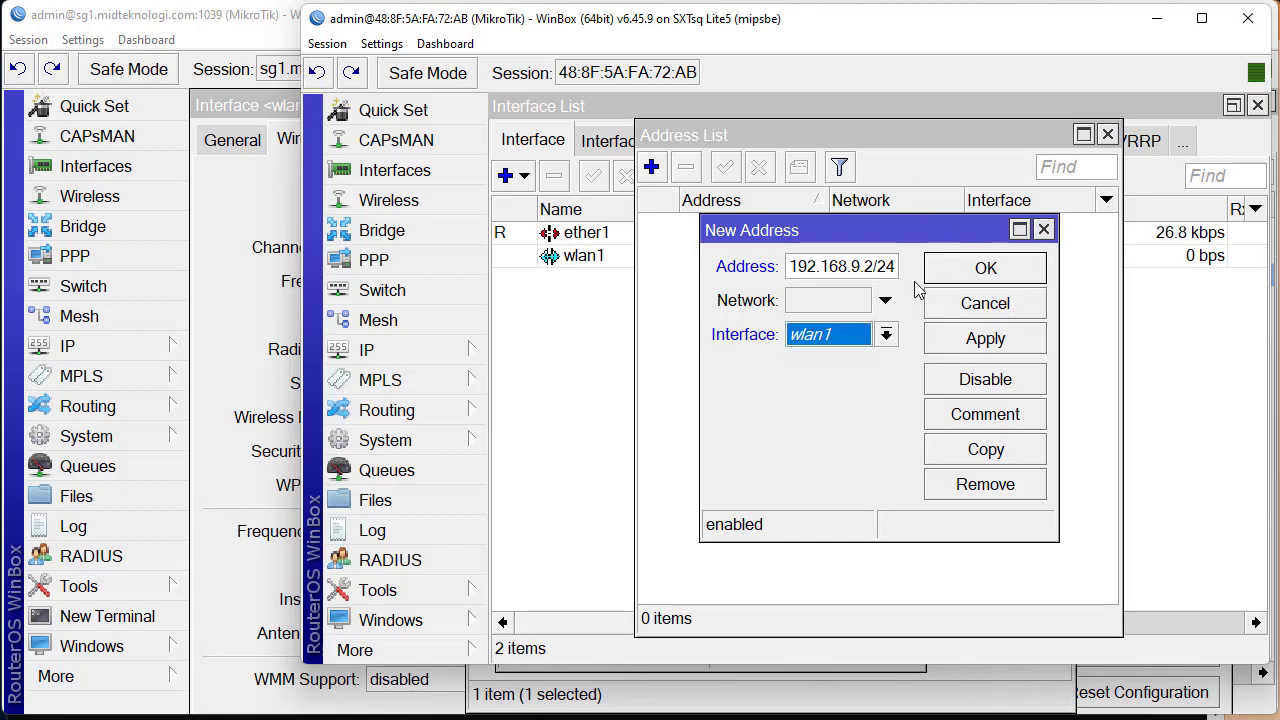
click(1043, 229)
key(Escape)
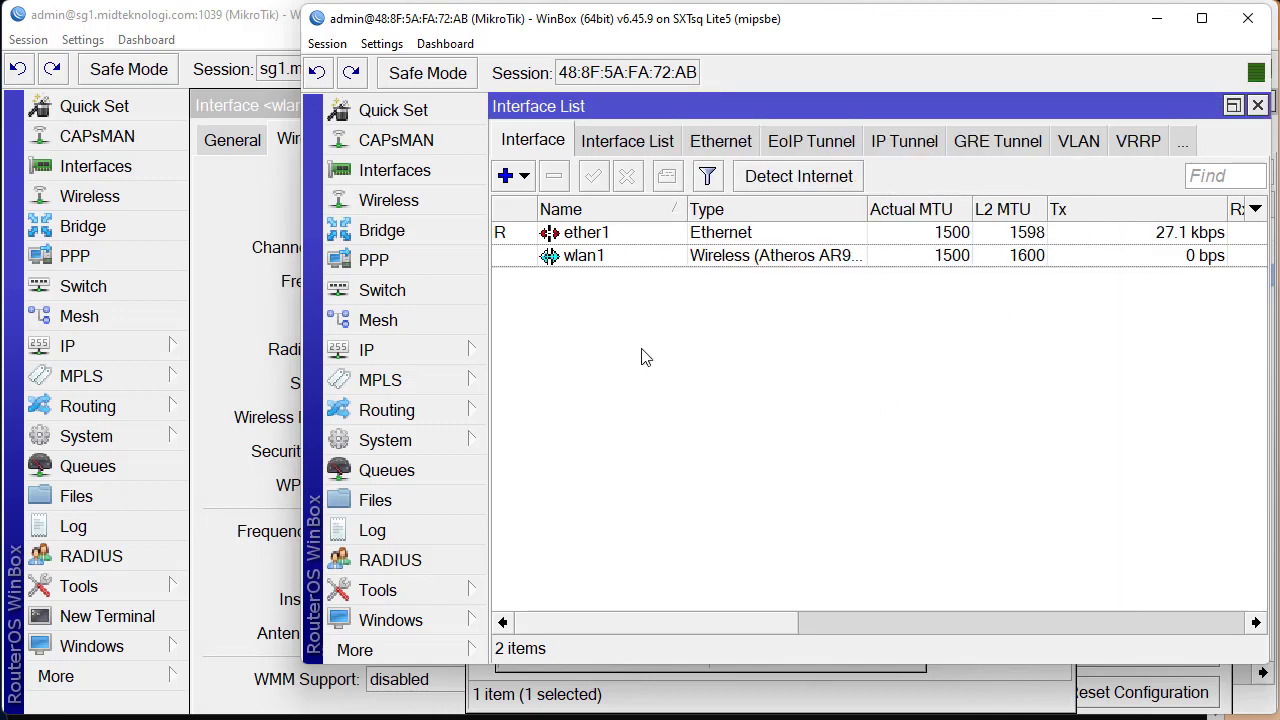
Create a bridge named bridge1 with default settings on the second router.
click(438, 234)
click(508, 186)
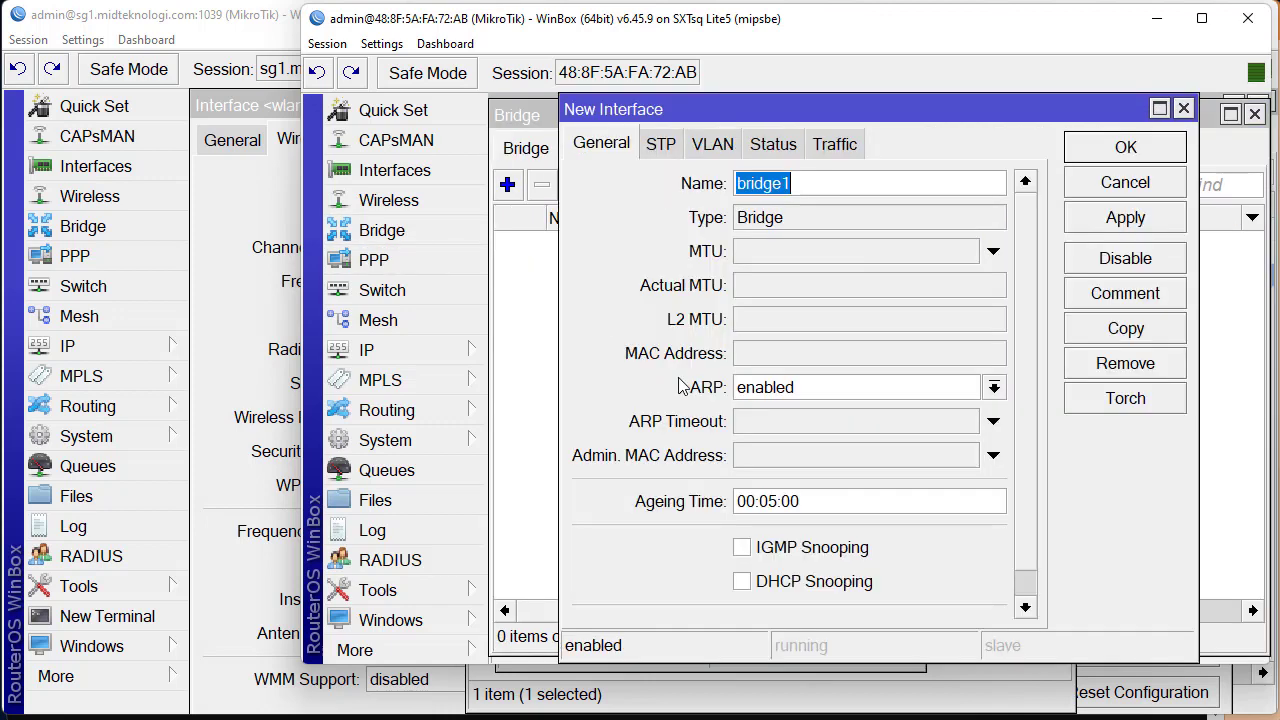
key(Return)
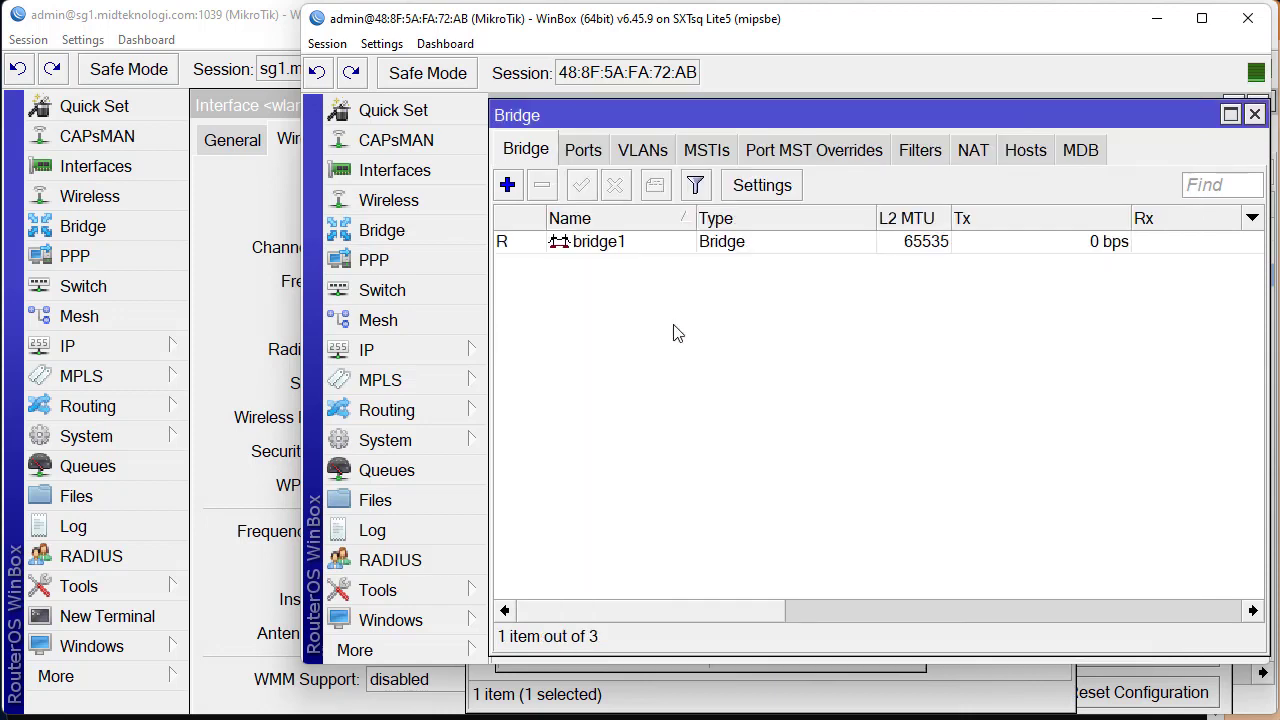
Add wlan1 and ether1 as ports of bridge1 on the second router.
click(583, 150)
click(508, 186)
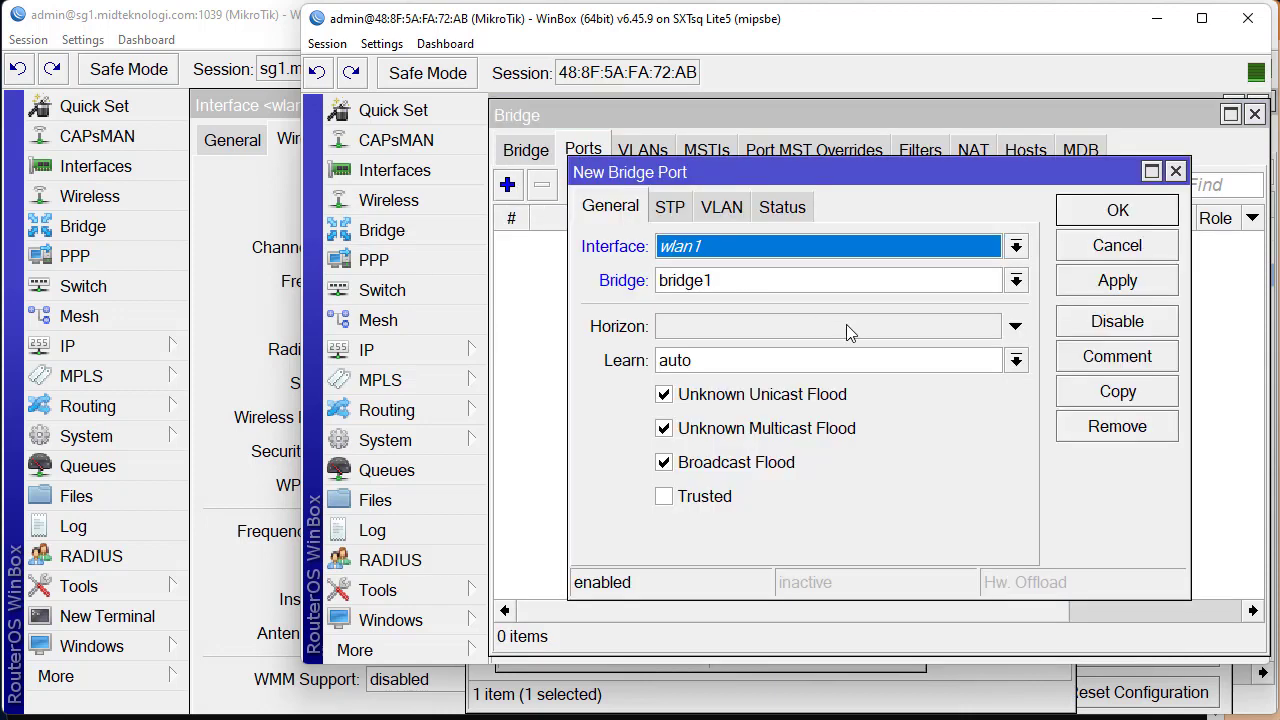
key(Return)
click(507, 185)
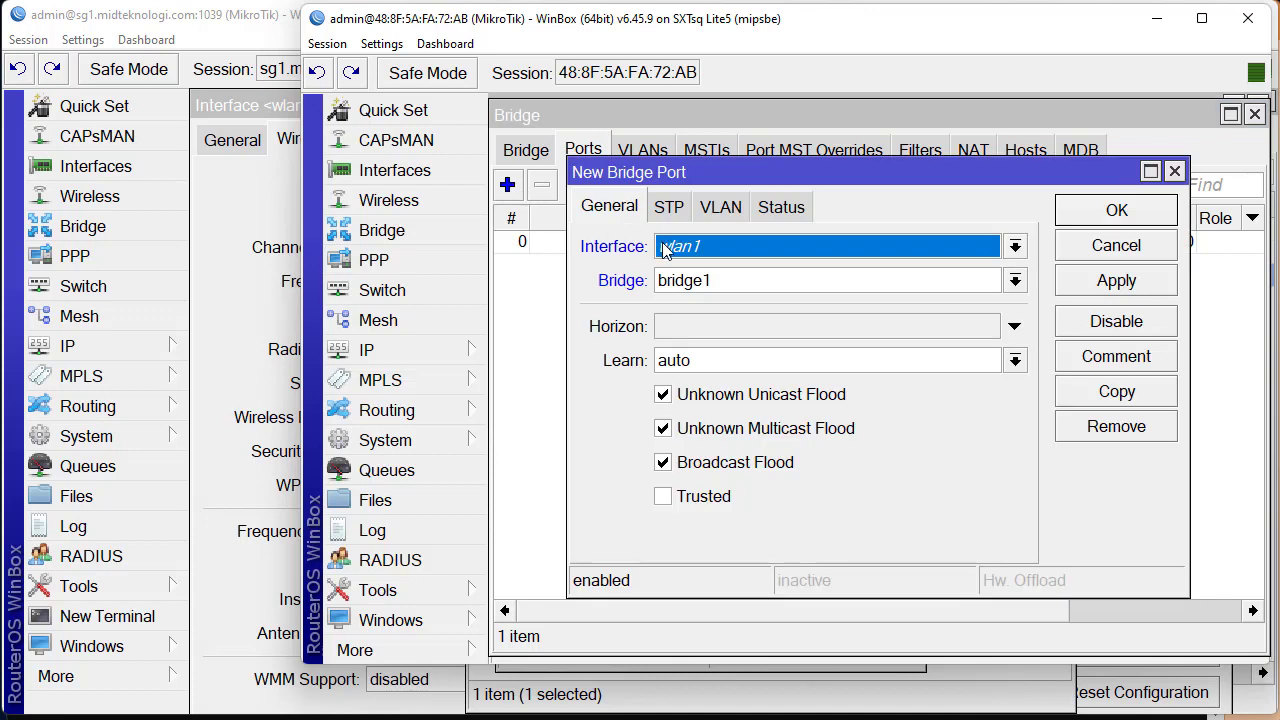
click(668, 248)
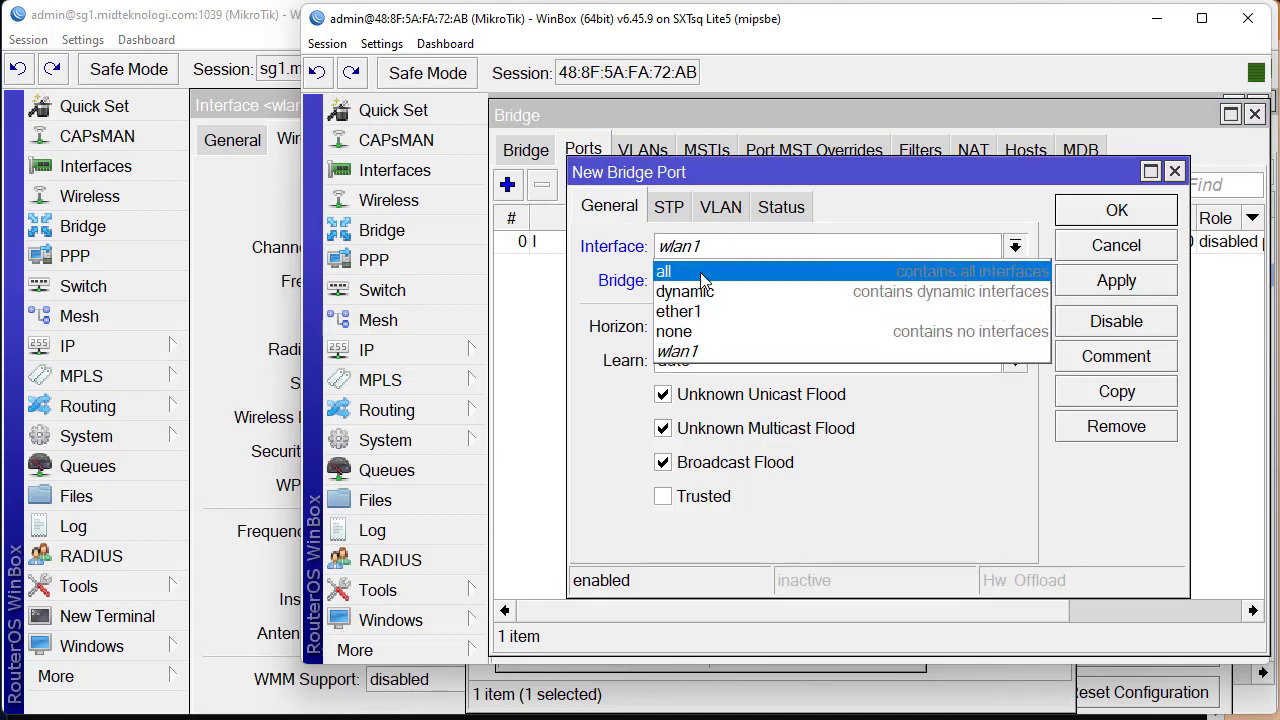
click(700, 311)
click(1116, 210)
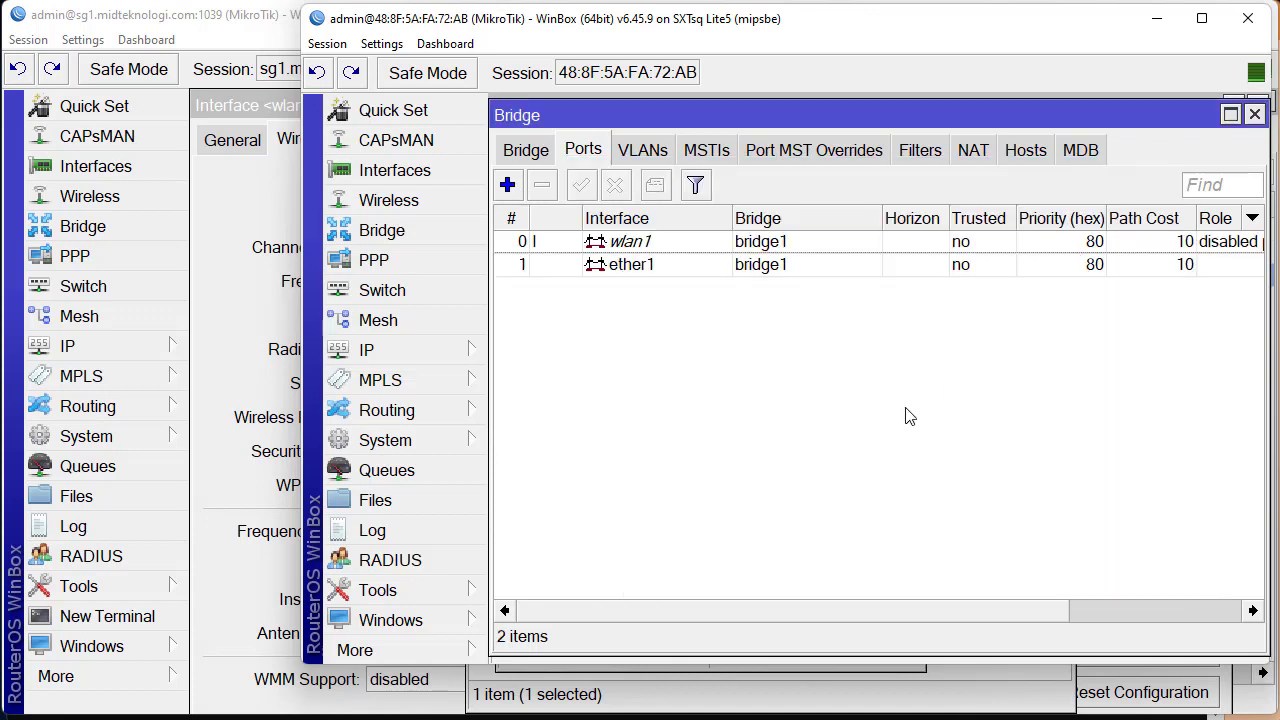
Review the second router's bridge and its wlan1 and ether1 port entries, and close the bridge window.
click(707, 250)
click(641, 268)
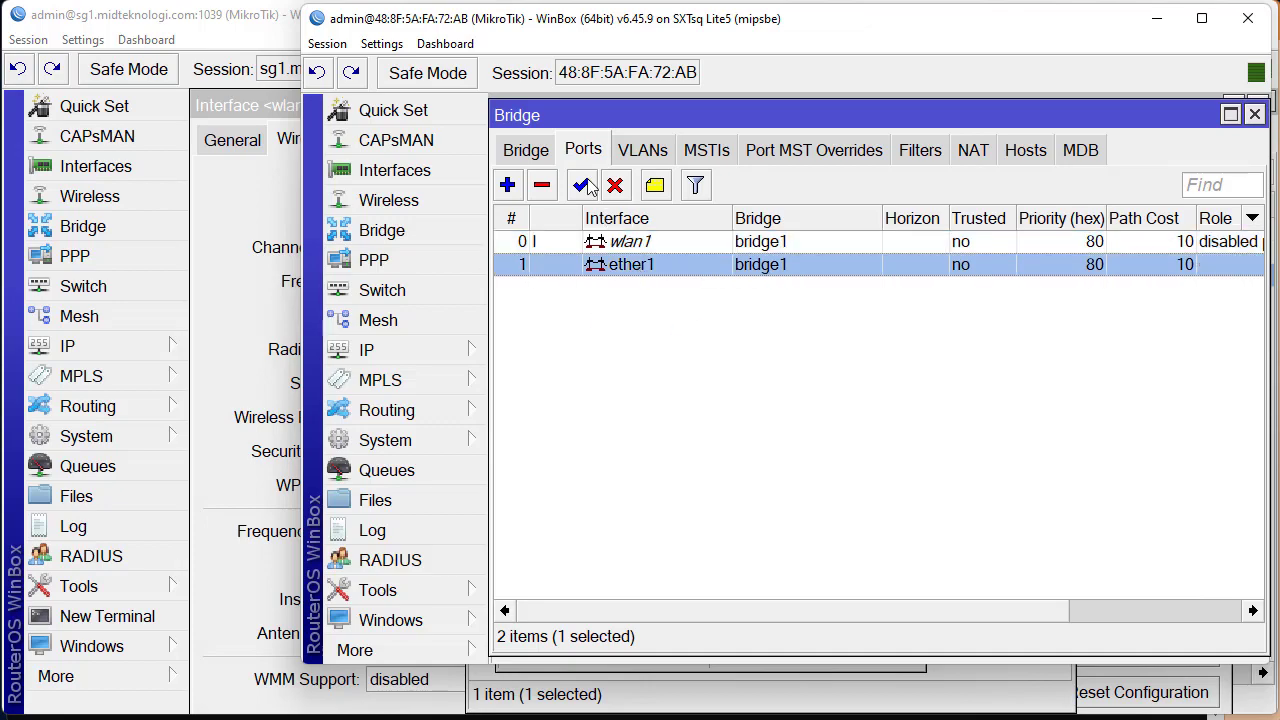
click(526, 150)
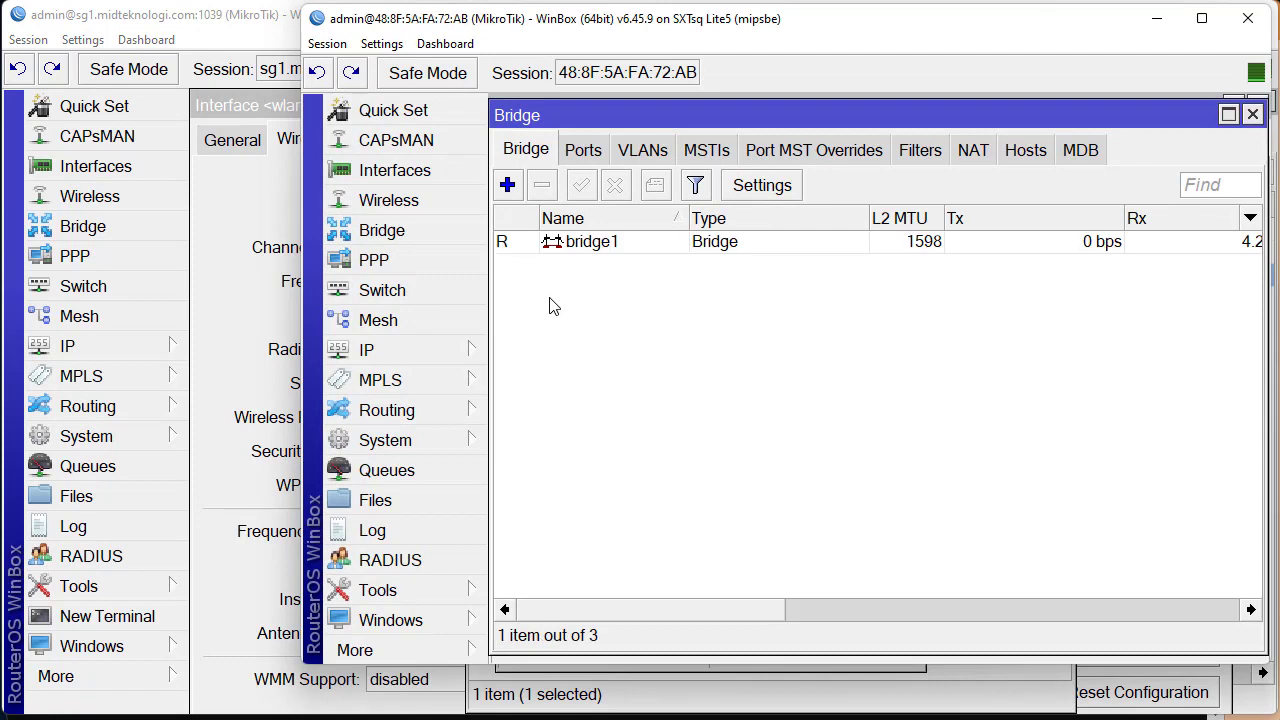
click(562, 247)
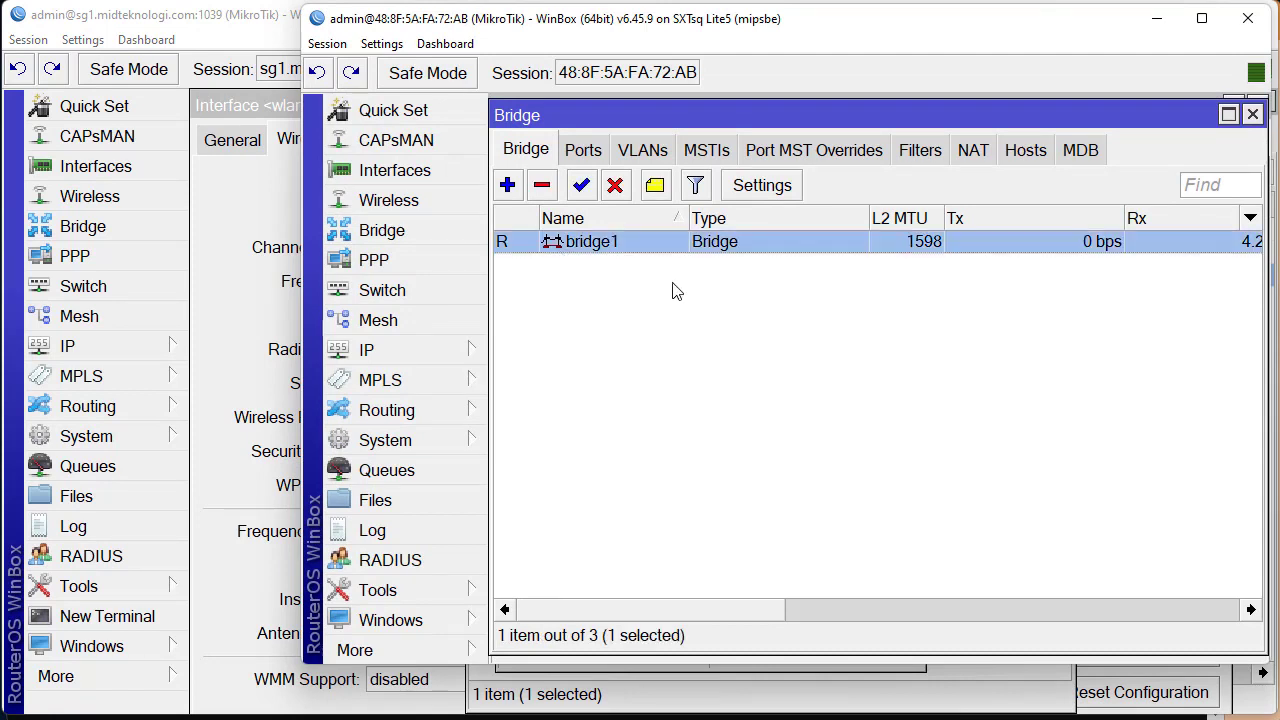
click(592, 155)
click(588, 248)
click(615, 268)
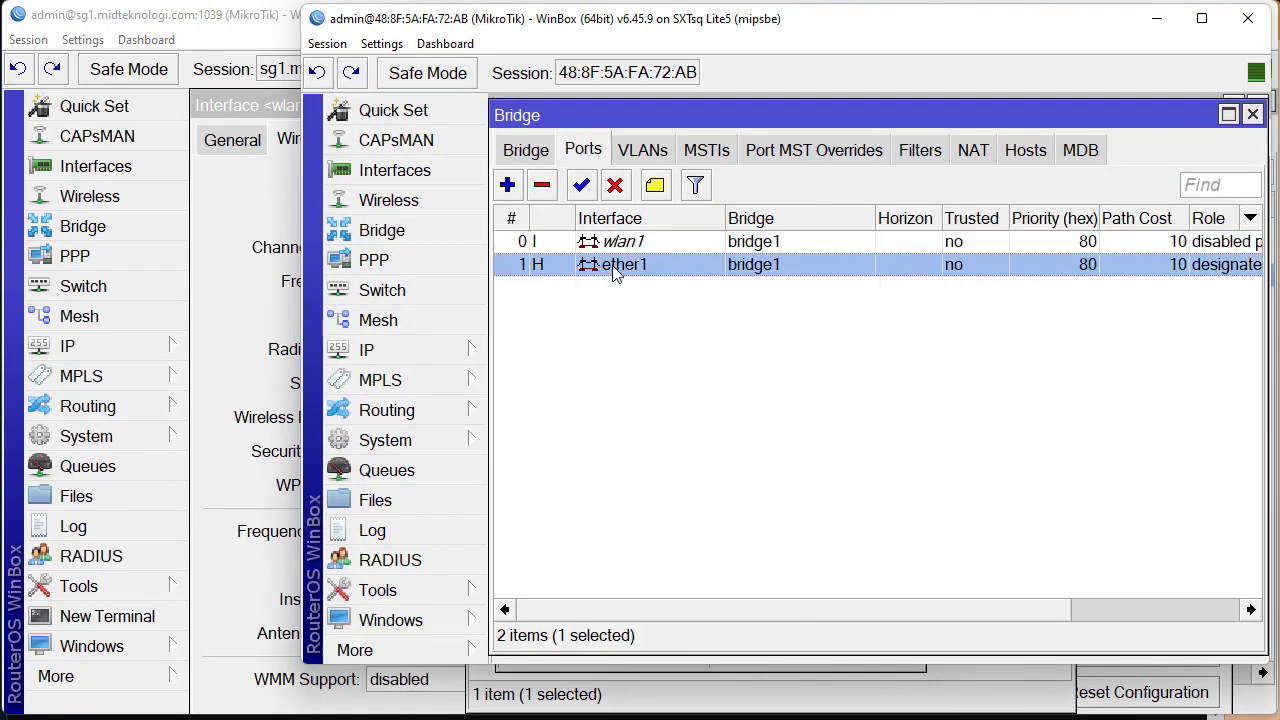
click(662, 338)
key(Escape)
Add the IP address 192.168.9.2/24 to interface bridge1 on the second router.
click(432, 350)
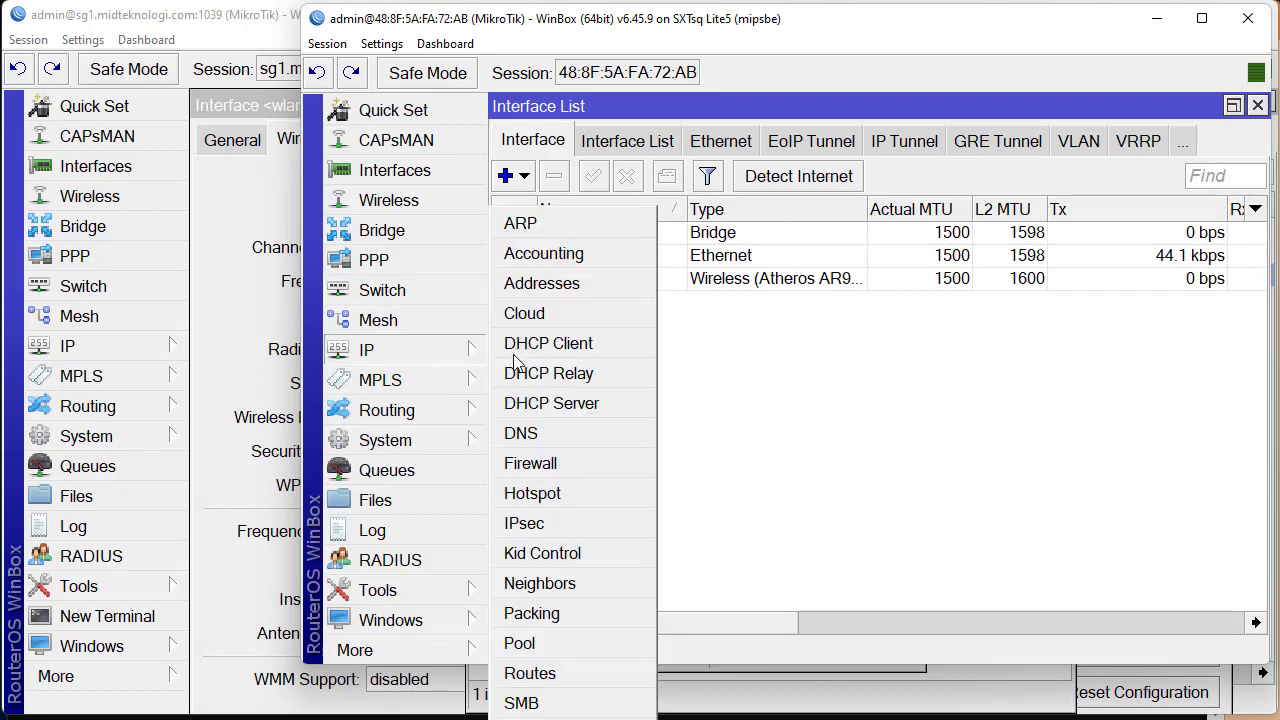
click(589, 287)
click(649, 165)
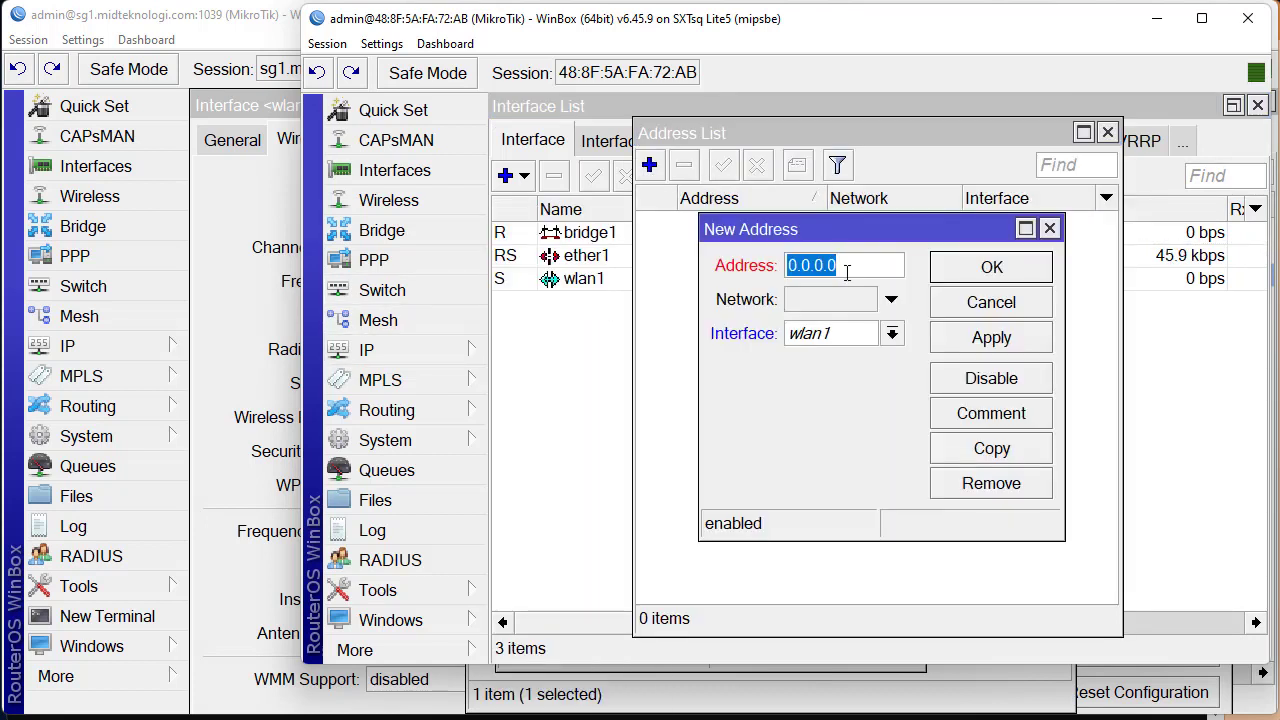
text(192.168.9.3/24)
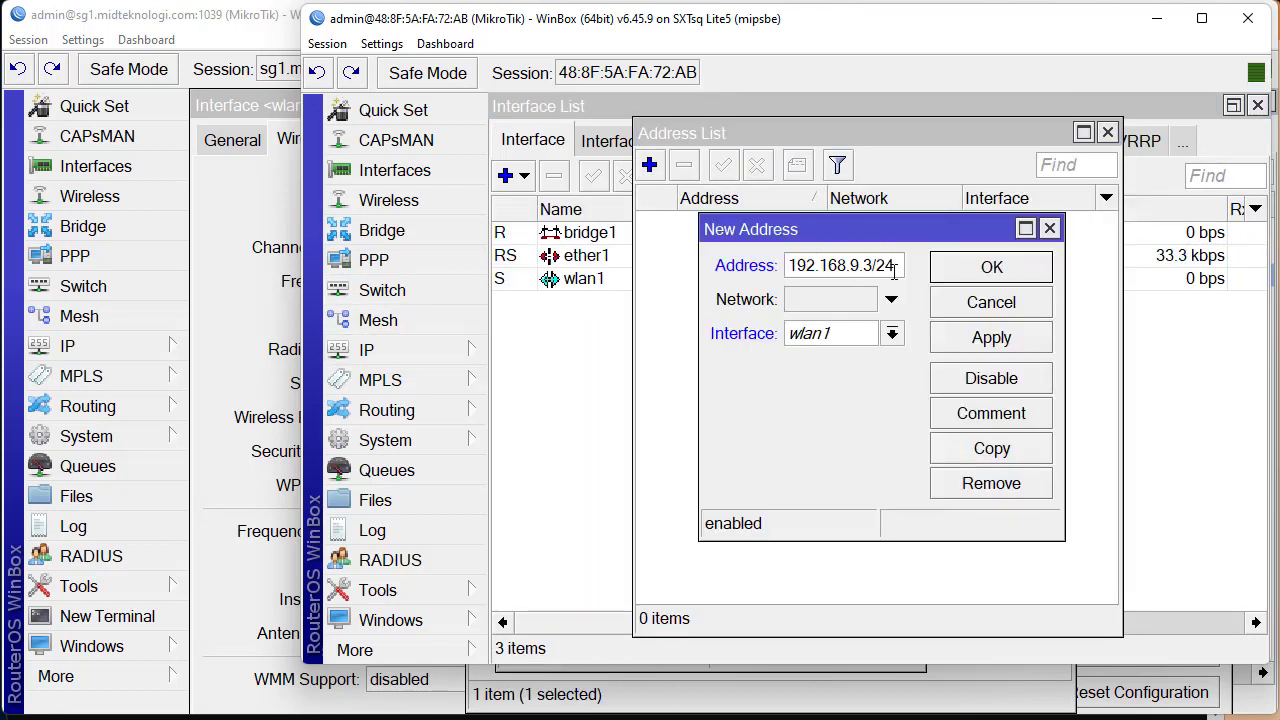
key(Left)
key(Left)
key(Left)
key(BackSpace)
text(2)
click(858, 343)
click(811, 356)
click(981, 270)
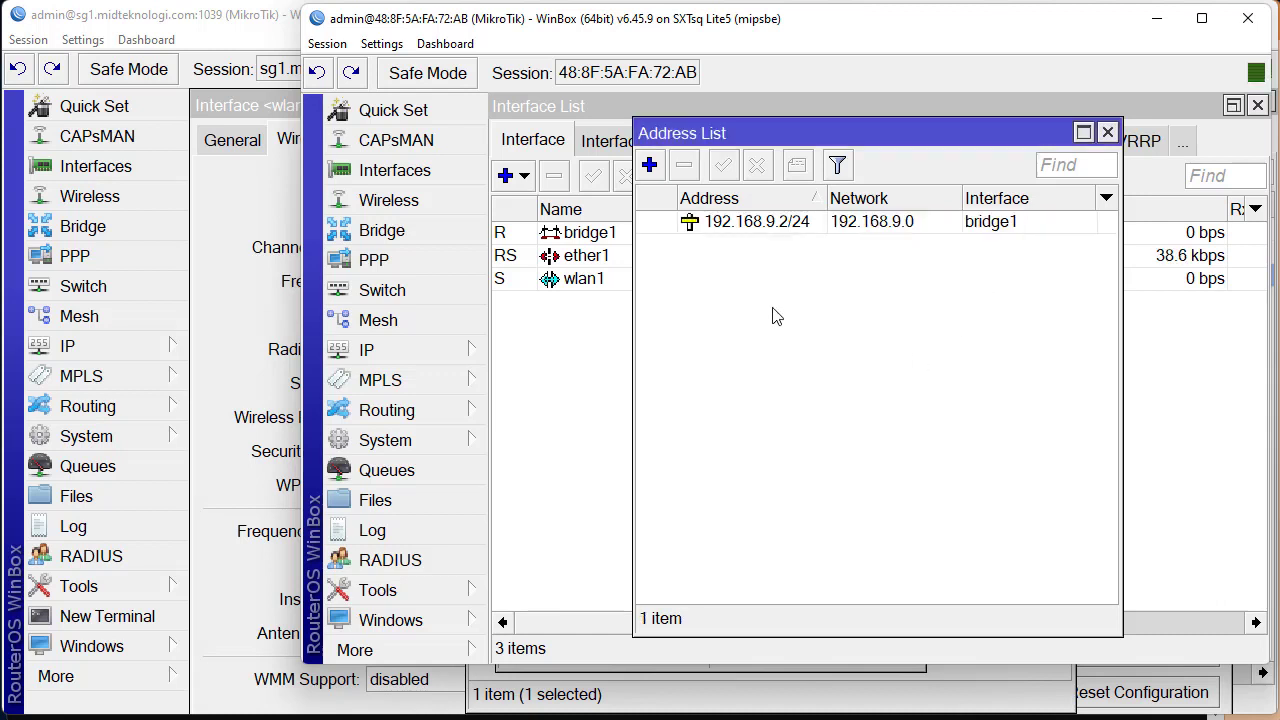
Add a default route for 0.0.0.0/0 with gateway 192.168.9.1 on the second router.
click(430, 349)
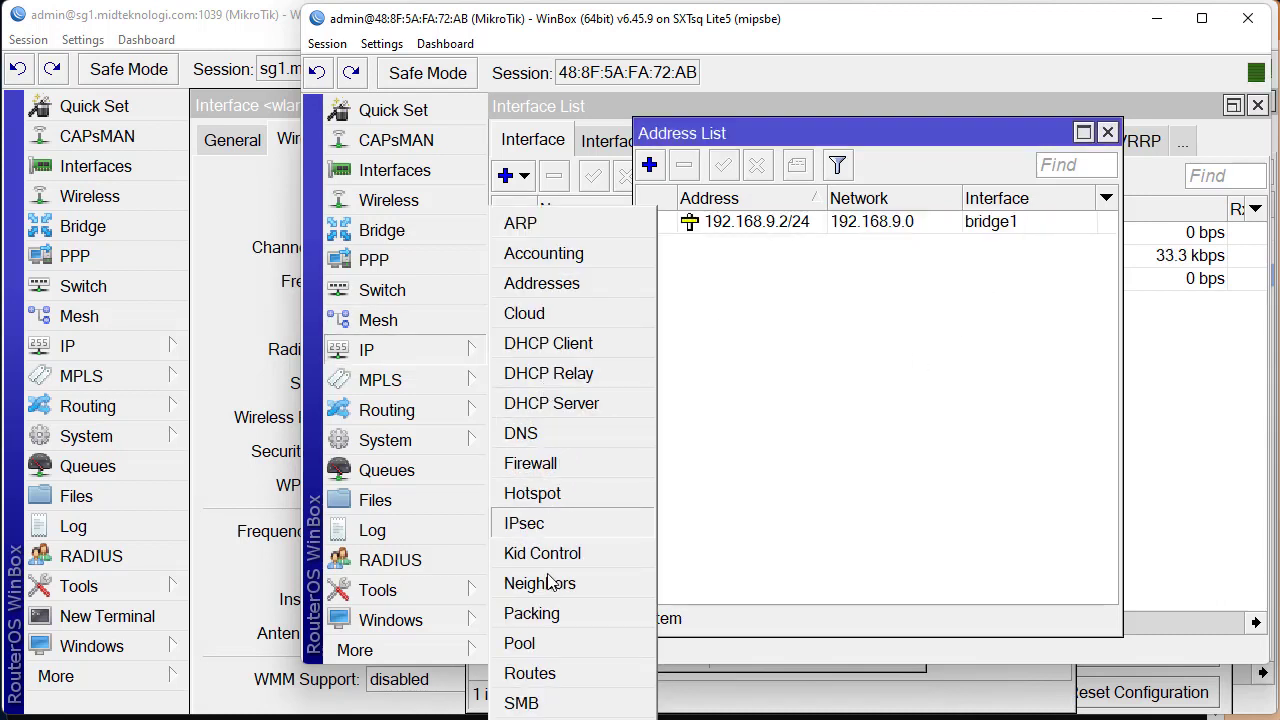
click(533, 673)
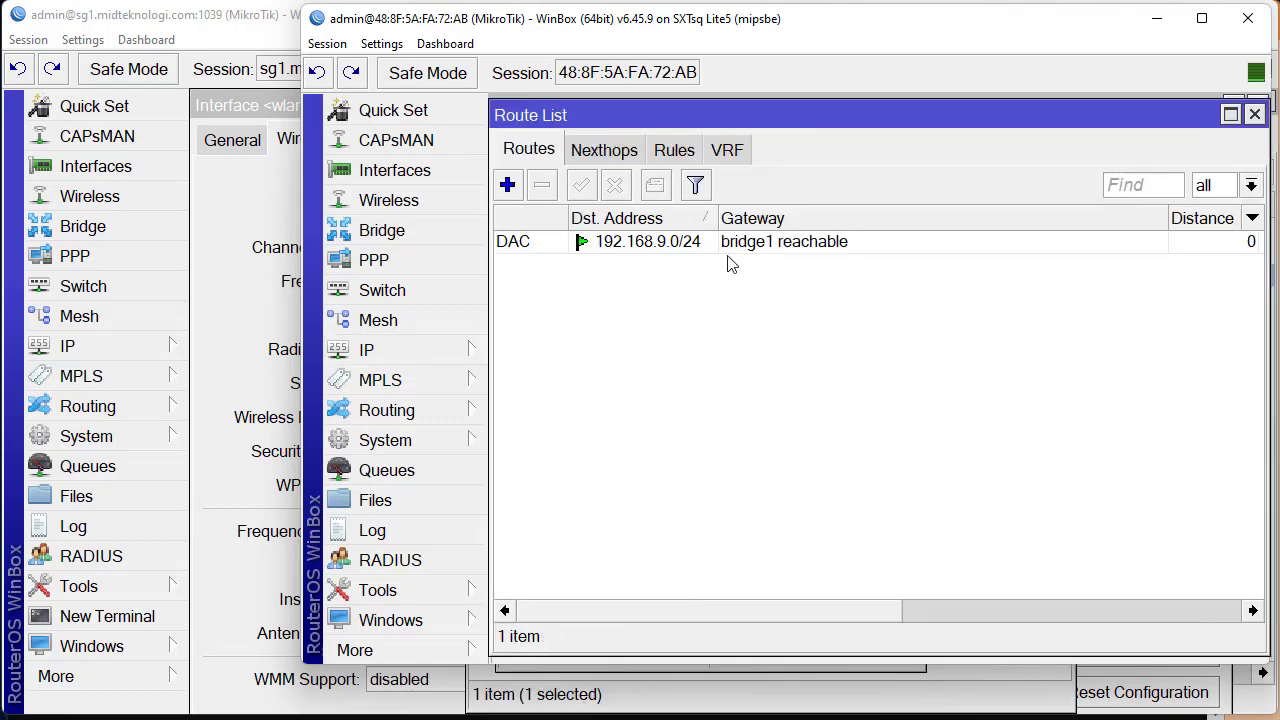
click(518, 187)
click(859, 253)
text(192.168.9.3/24)
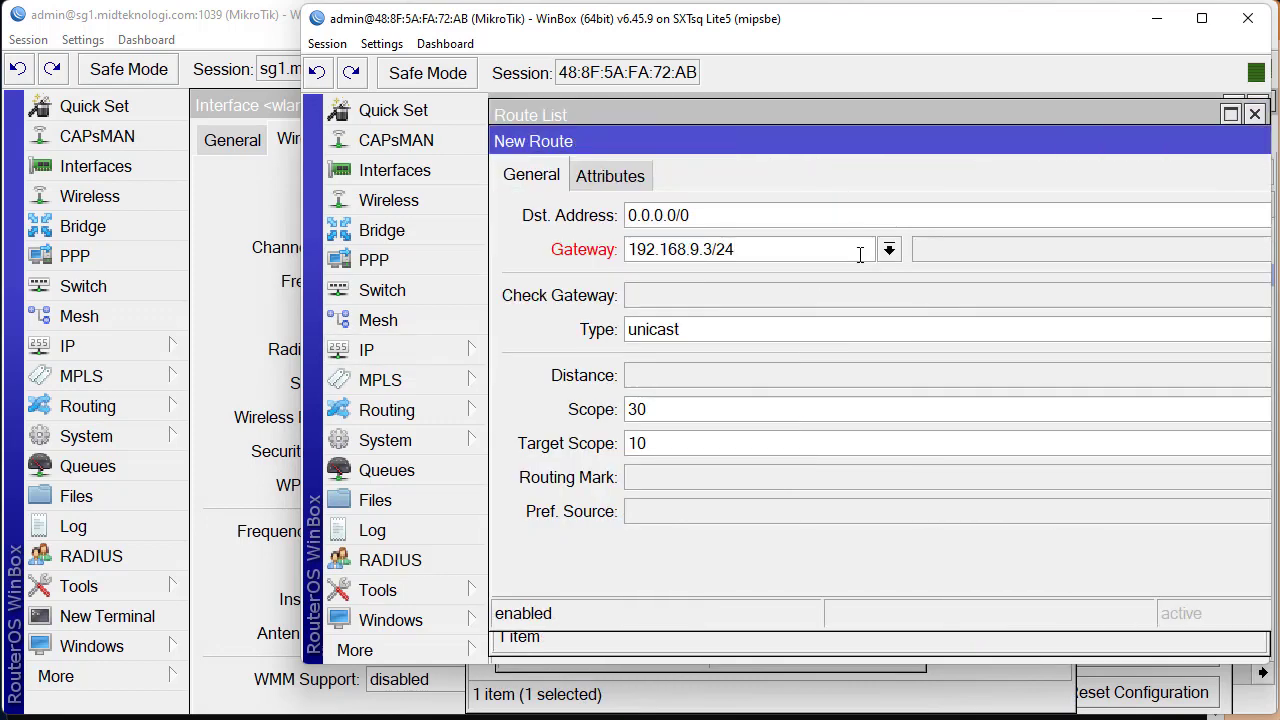
key(BackSpace)
key(BackSpace)
key(BackSpace)
key(BackSpace)
text(1)
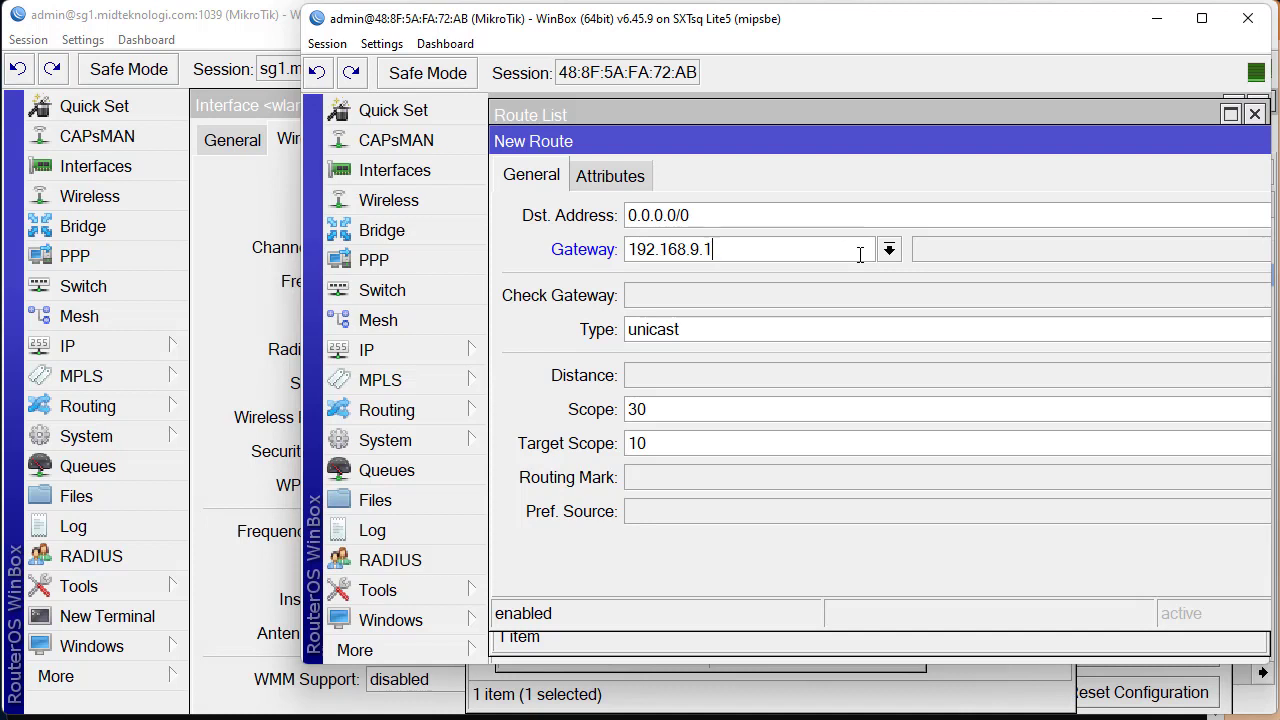
key(Return)
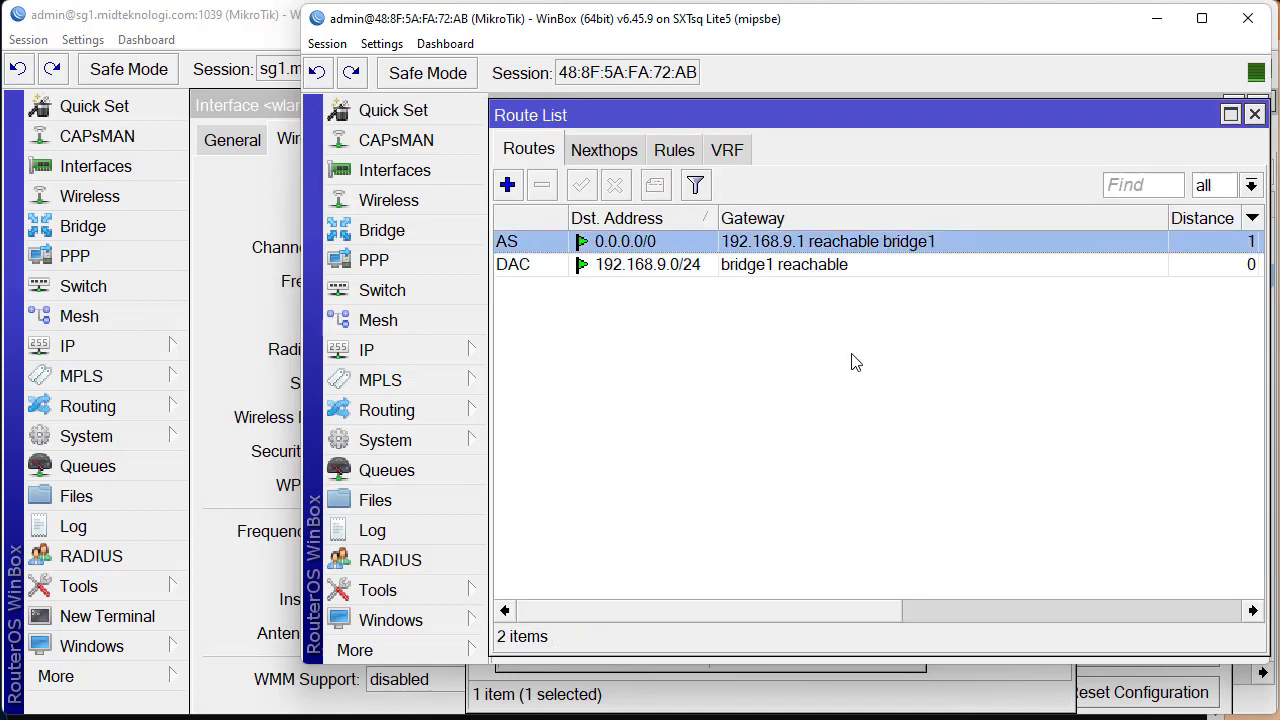
Check the second router's interface list, then switch to the first router and close its address entry and address list.
click(434, 172)
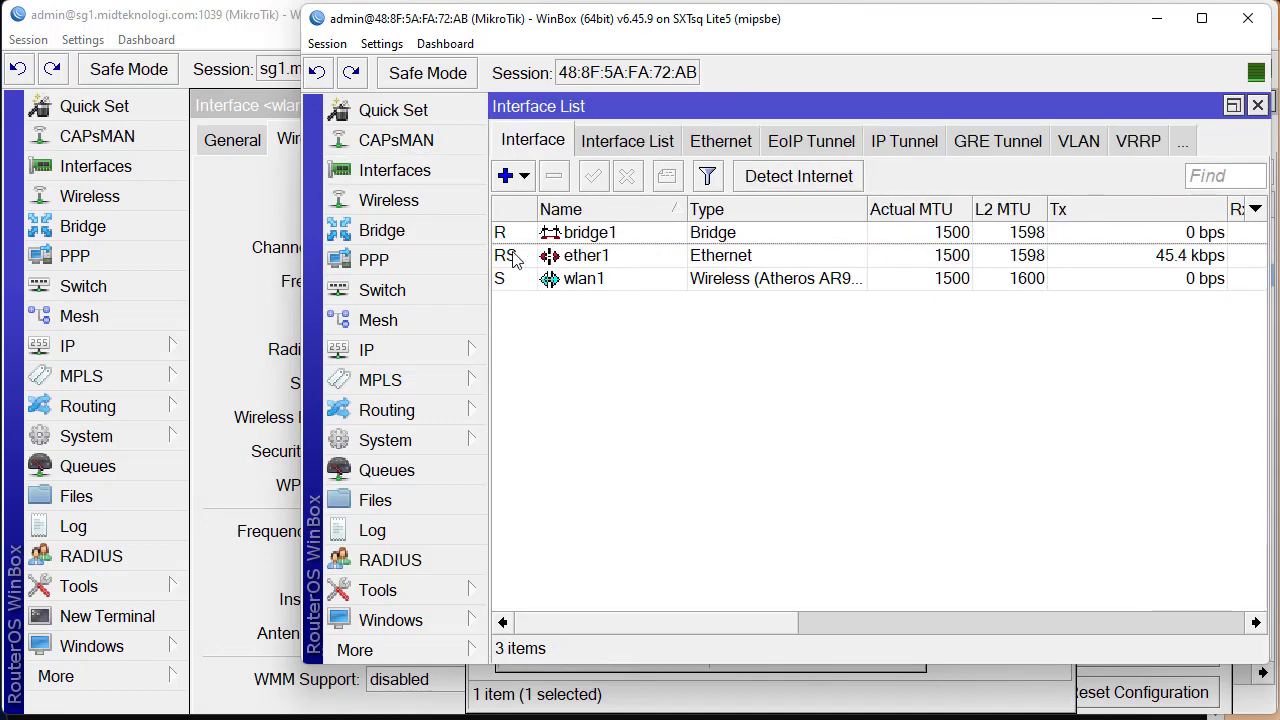
click(386, 205)
click(708, 245)
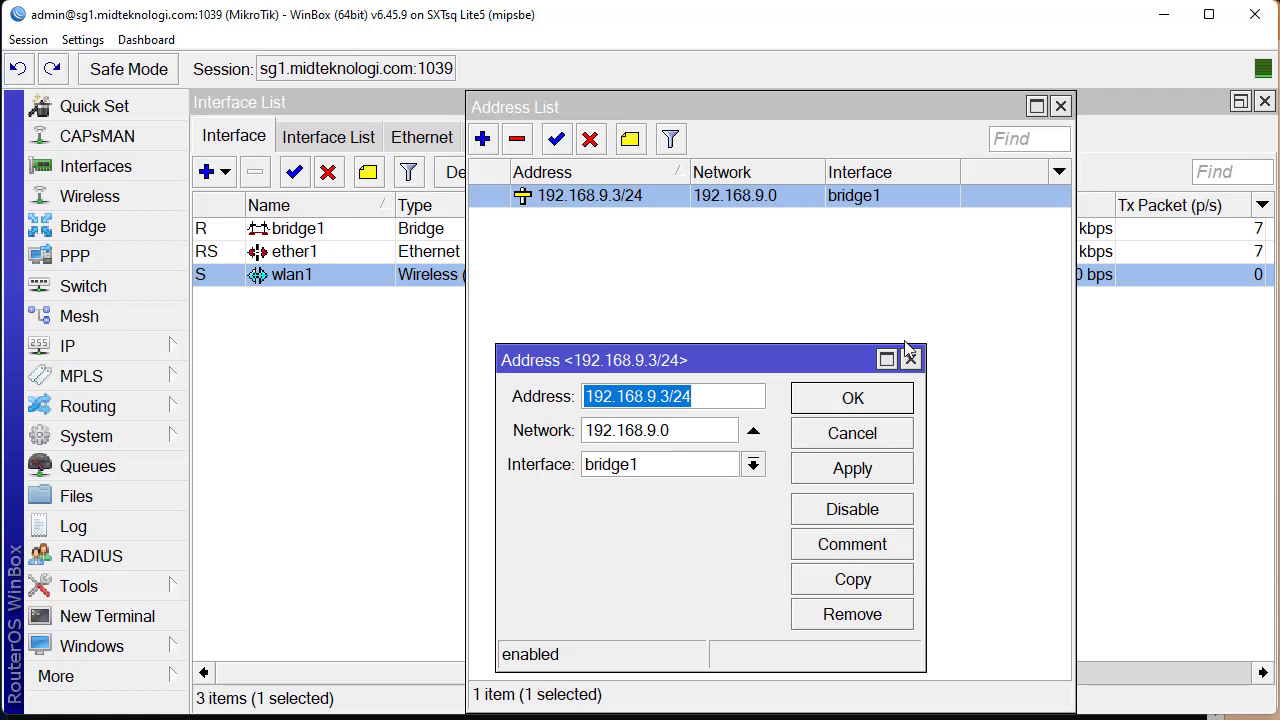
click(910, 358)
click(1061, 106)
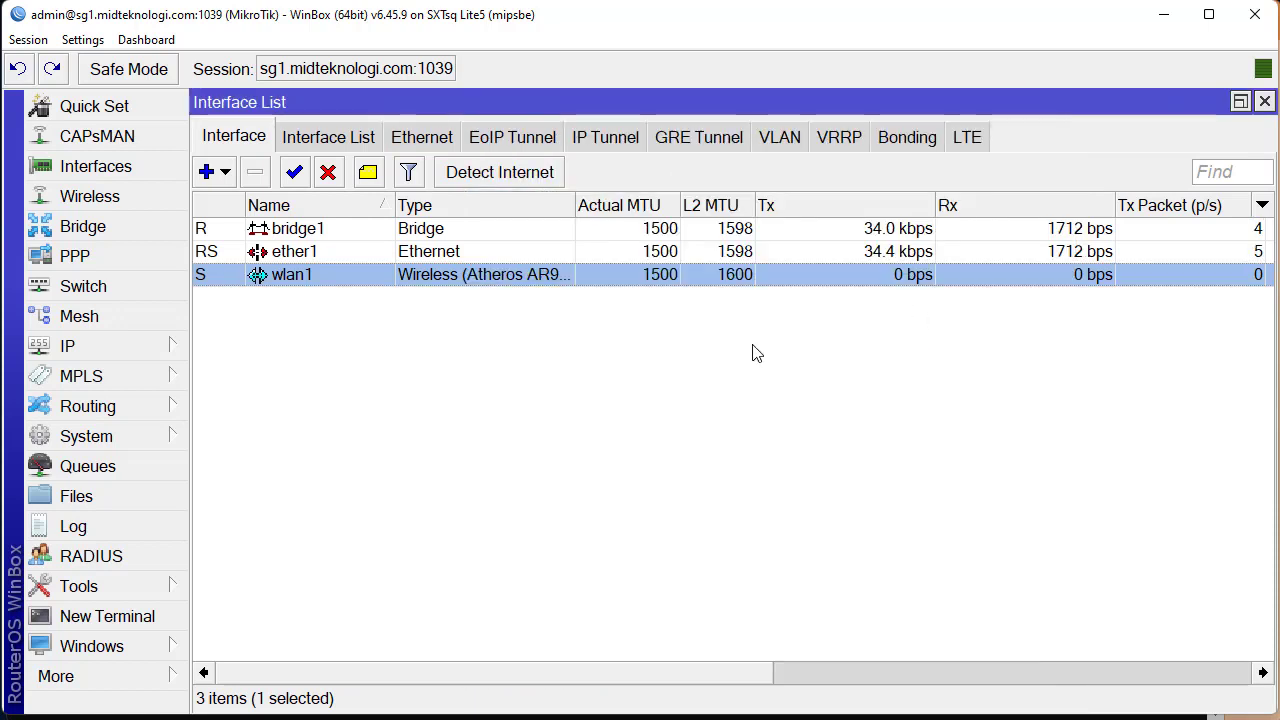
Check the license level of the first router.
click(757, 354)
click(172, 437)
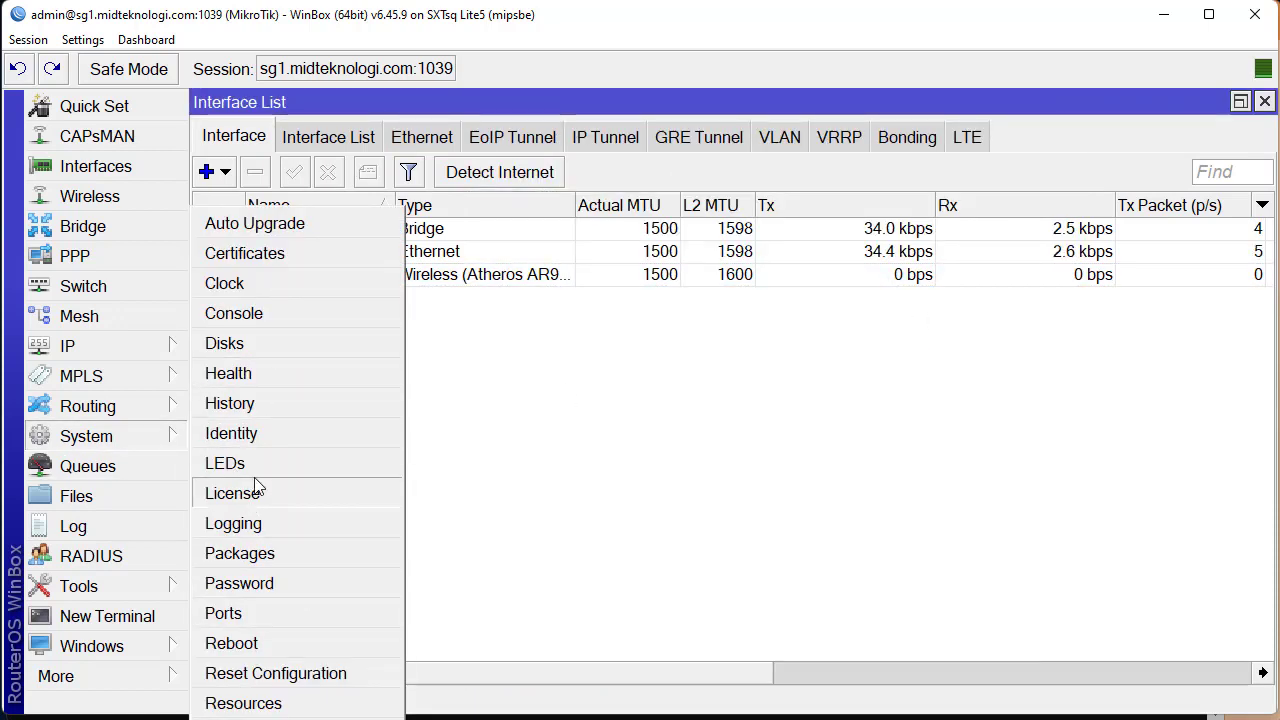
click(284, 491)
drag(603, 271, 552, 277)
click(475, 384)
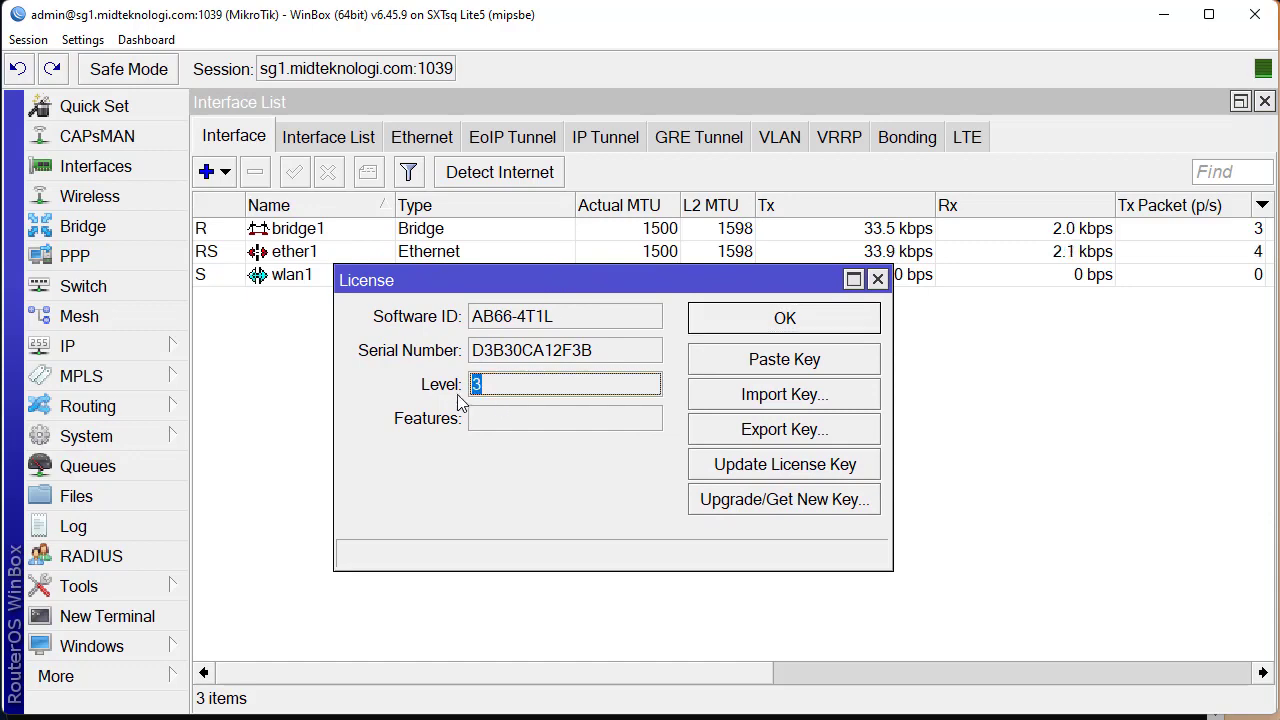
Open the wireless settings of wlan1 on both routers to compare their modes.
double_click(279, 276)
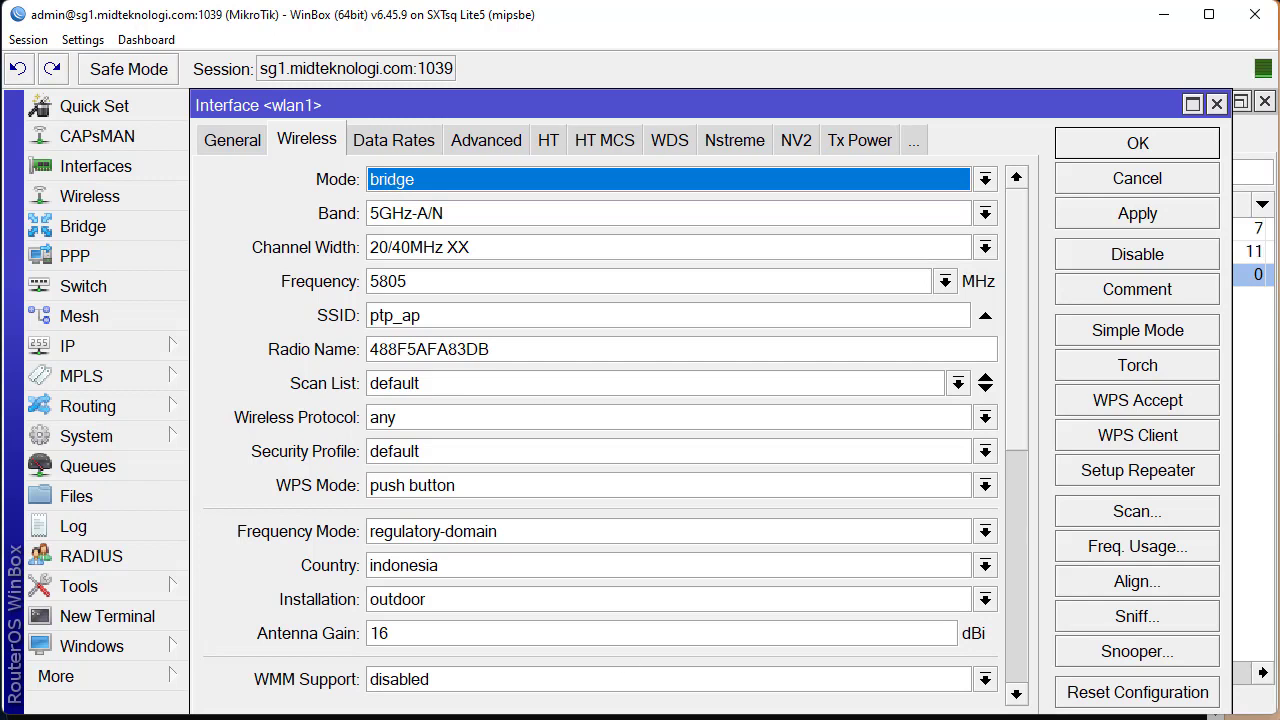
key(alt+Tab)
double_click(626, 242)
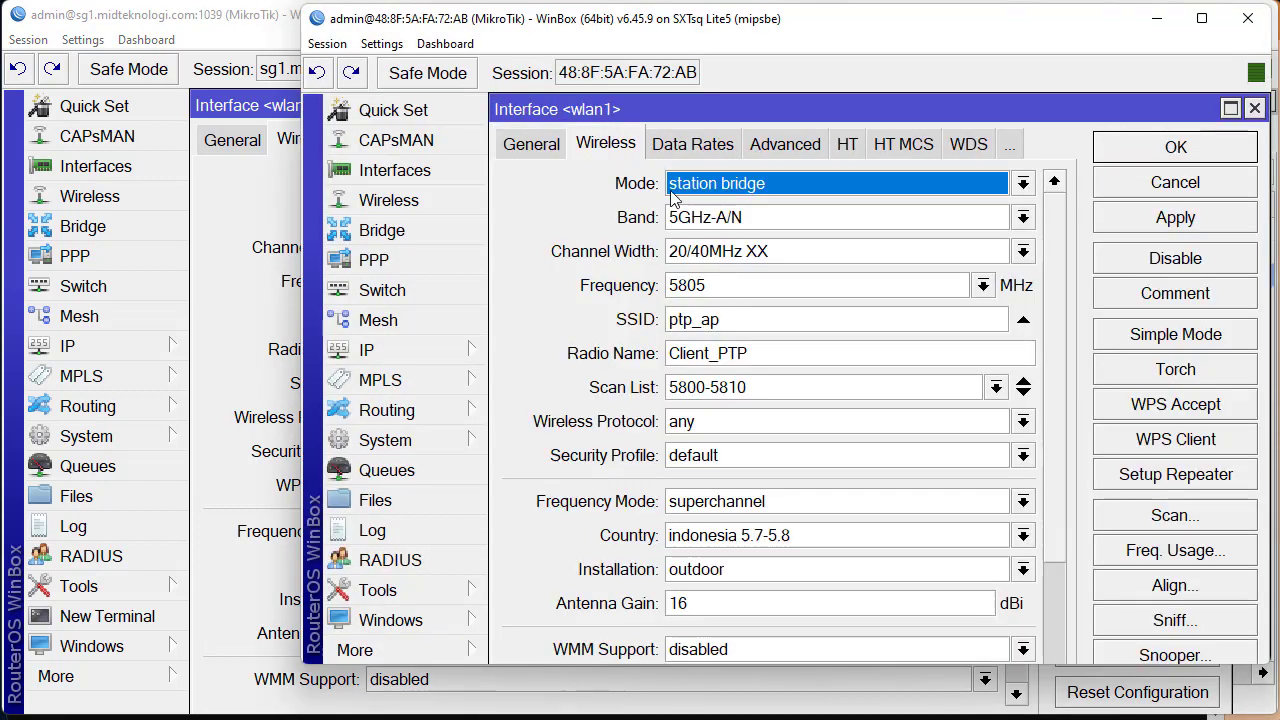